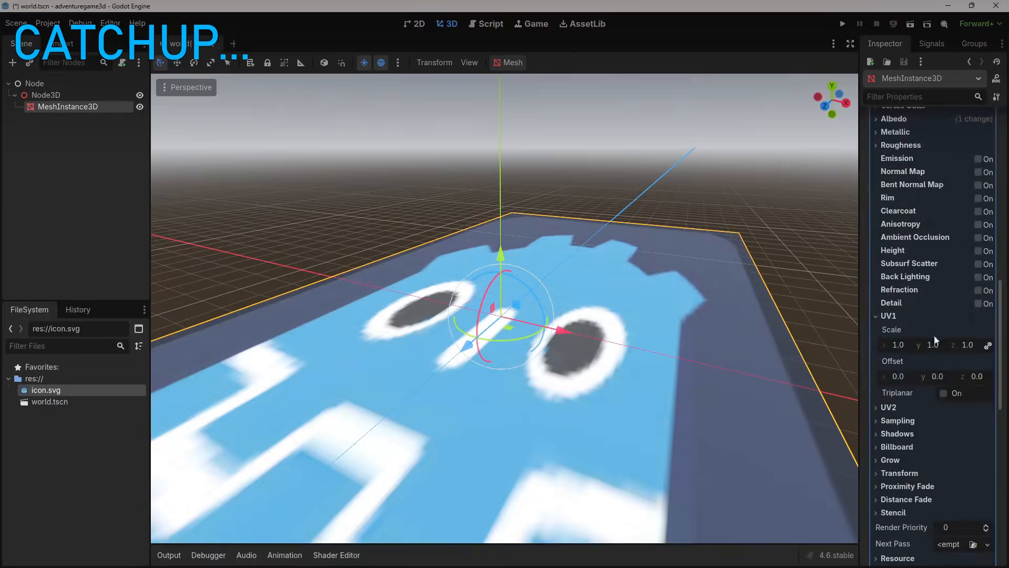
Add a MeshInstance3D as a child of Node3D and assign it a new BoxMesh.
click(60, 96)
key(ctrl+a)
double_click(455, 224)
click(954, 136)
click(948, 202)
Raise the new box above the plane and rotate it to a tilt.
drag(486, 254, 487, 237)
scroll(518, 324, up, 4)
drag(525, 320, 491, 347)
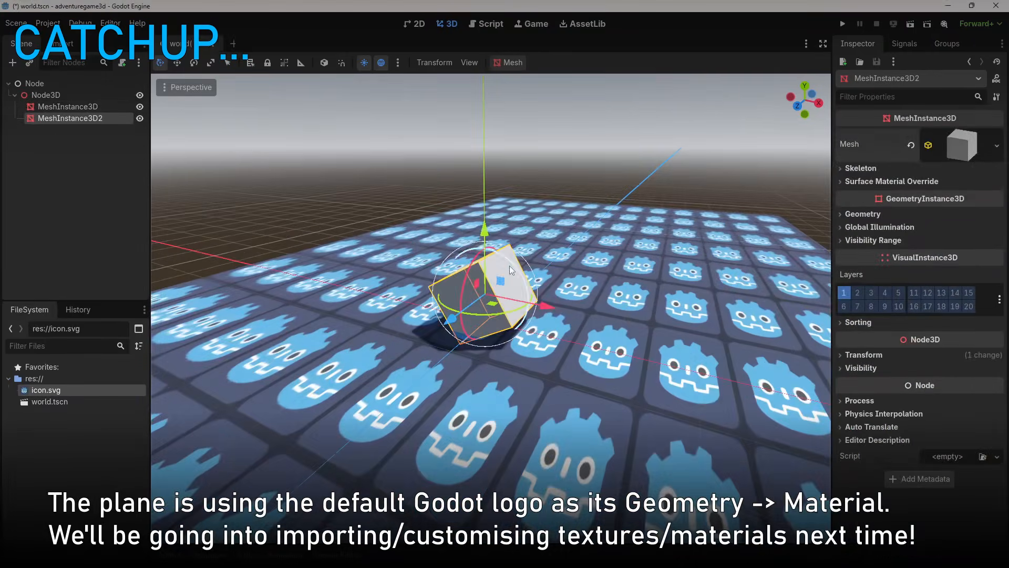
Enlarge the box mesh to 4.97 × 3.755 × 8.9 m and position it as a tilted ramp on the plane.
click(941, 147)
drag(848, 267, 888, 267)
drag(902, 267, 994, 267)
scroll(544, 322, down, 7)
drag(507, 324, 544, 307)
drag(455, 330, 497, 297)
middle_drag(496, 297, 542, 310)
Add another MeshInstance3D under Node3D, assign it a SphereMesh and pull it forward from the ramp.
right_click(51, 95)
click(114, 104)
double_click(455, 225)
drag(494, 327, 483, 376)
click(943, 138)
click(949, 277)
Adjust the sphere's radius and height into a wide, flattened dome and place it on the plane beside the ramp.
scroll(552, 320, up, 6)
click(962, 145)
drag(920, 258, 922, 258)
drag(922, 274, 923, 274)
drag(557, 363, 394, 352)
drag(300, 387, 386, 344)
Reposition the ramp box behind the dome and deselect it.
click(531, 219)
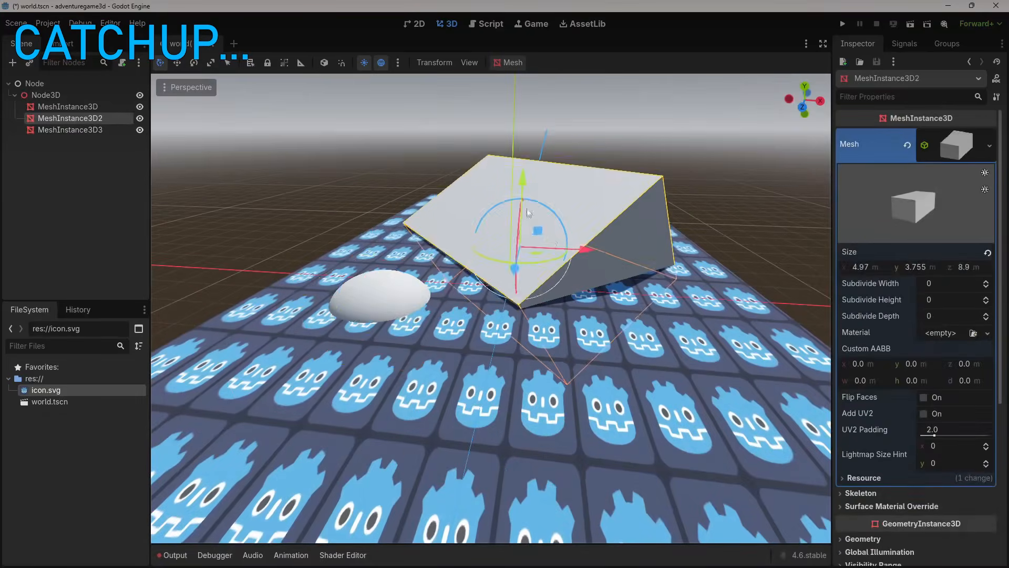
scroll(525, 252, up, 2)
drag(499, 269, 523, 241)
click(116, 165)
Add a Camera3D under Node3D and place it above the plane in front of the ramp.
right_click(99, 96)
click(152, 107)
text(camera)
key(Return)
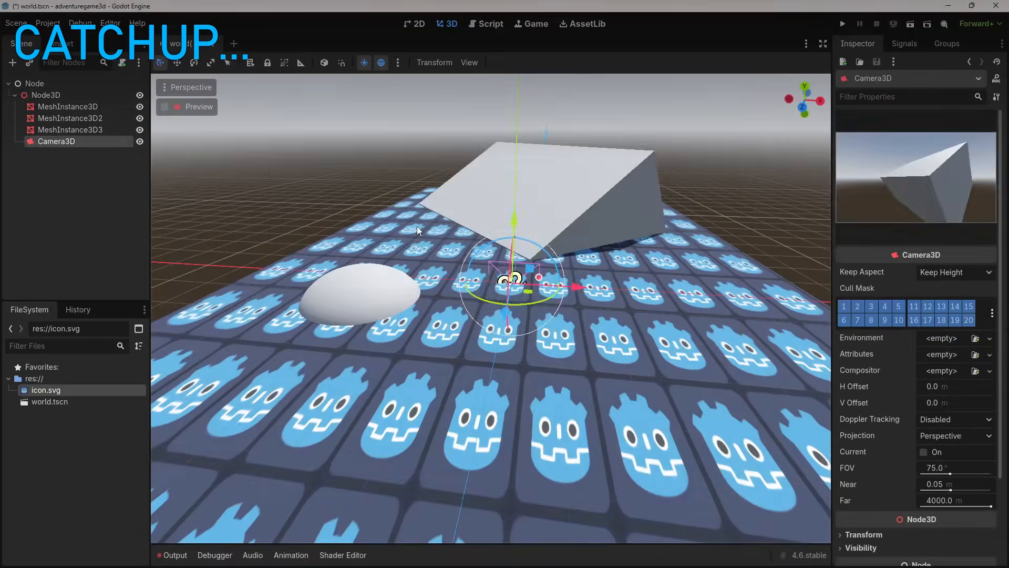
click(90, 237)
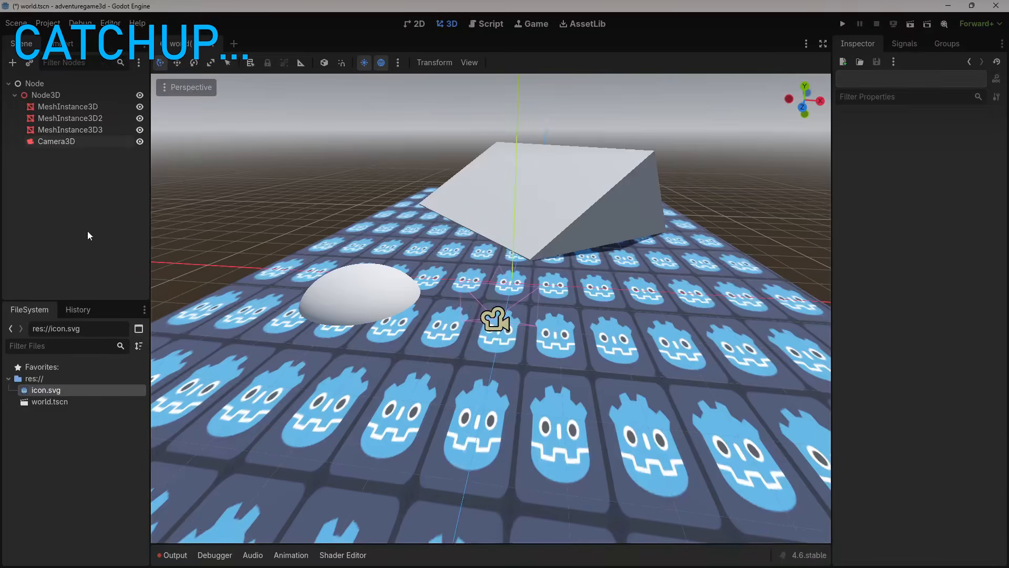
Try switching the preview sunlight and preview environment off and back on.
click(364, 63)
click(382, 63)
click(382, 63)
click(364, 63)
Add the preview sun and preview environment to the scene as DirectionalLight3D and WorldEnvironment nodes.
click(398, 63)
drag(427, 165, 389, 153)
click(363, 240)
click(414, 38)
click(365, 334)
click(366, 329)
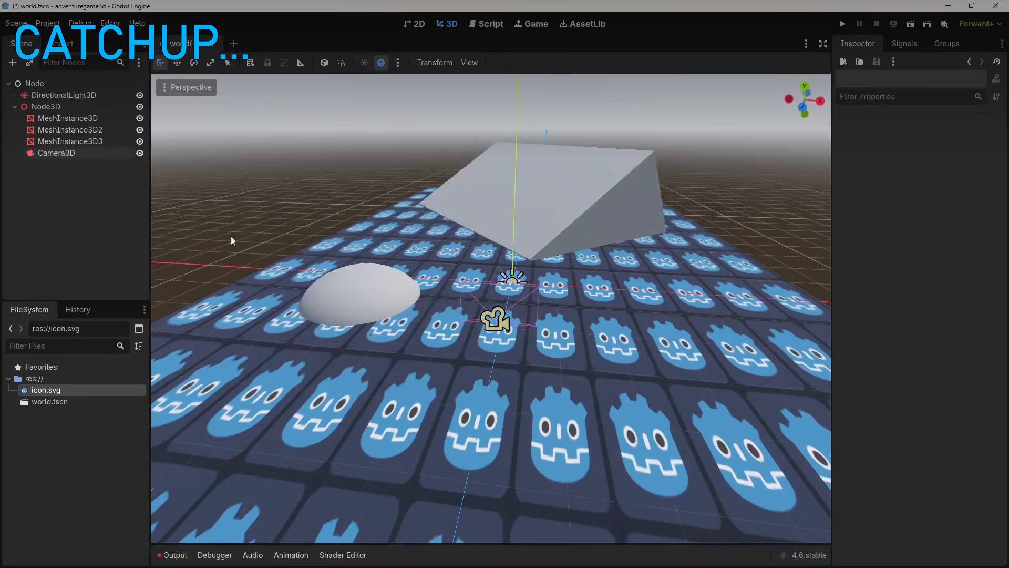
click(398, 63)
click(452, 330)
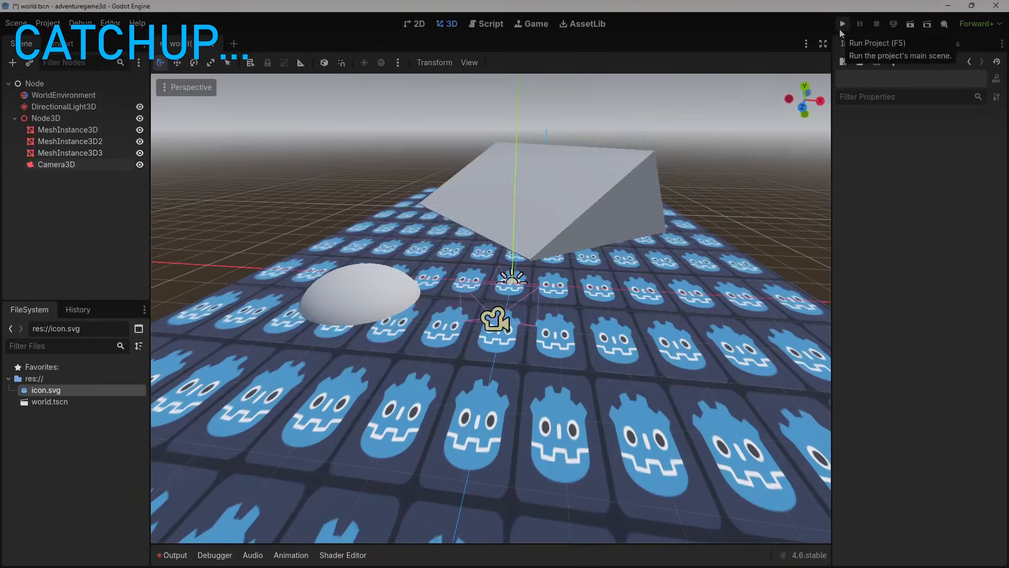
Run the project with the current scene, world.tscn, as its main scene.
click(841, 24)
click(580, 301)
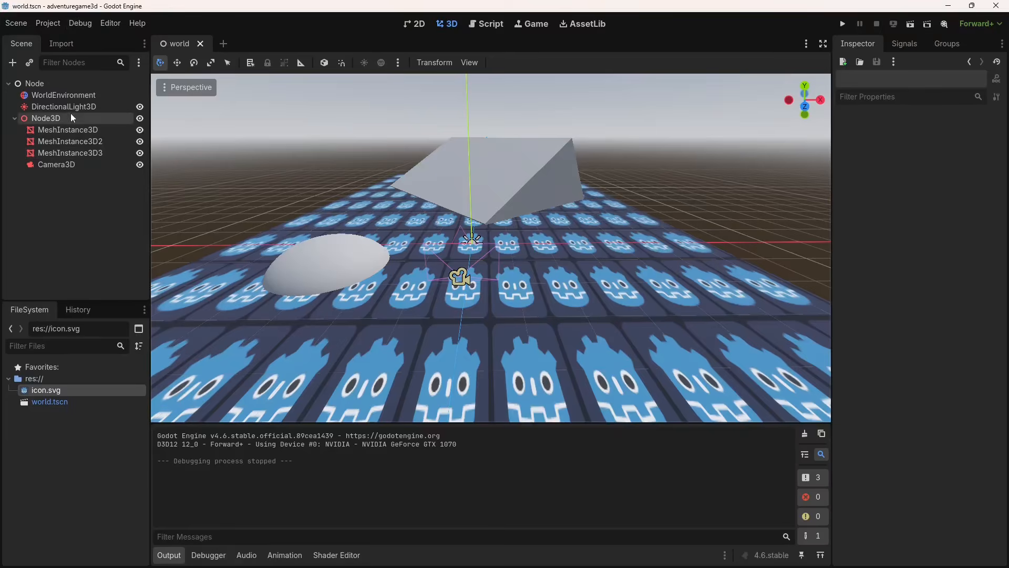
Start adding a child node to Node3D and expand the Node3D class in the full list of node types.
click(52, 120)
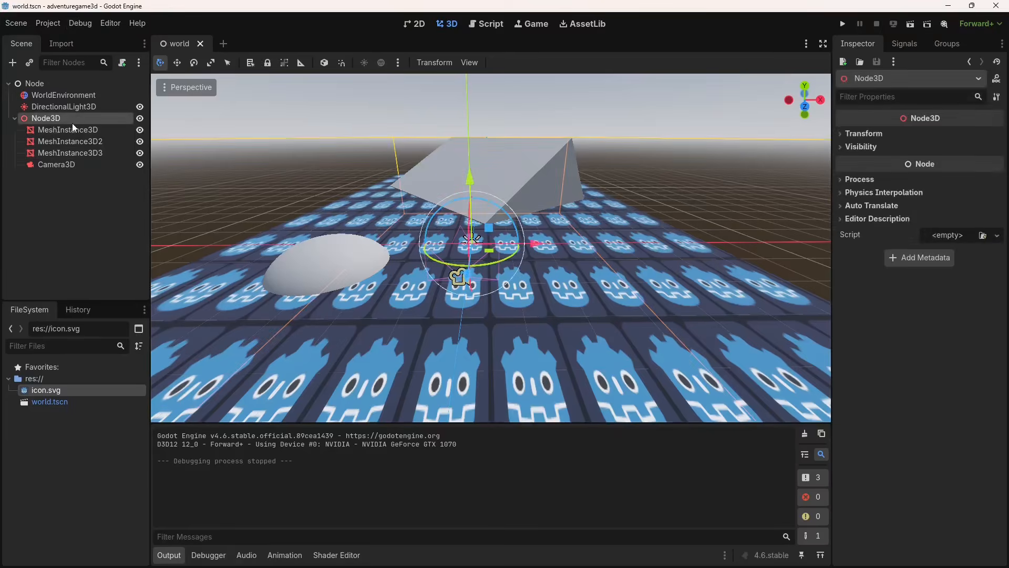
right_click(62, 119)
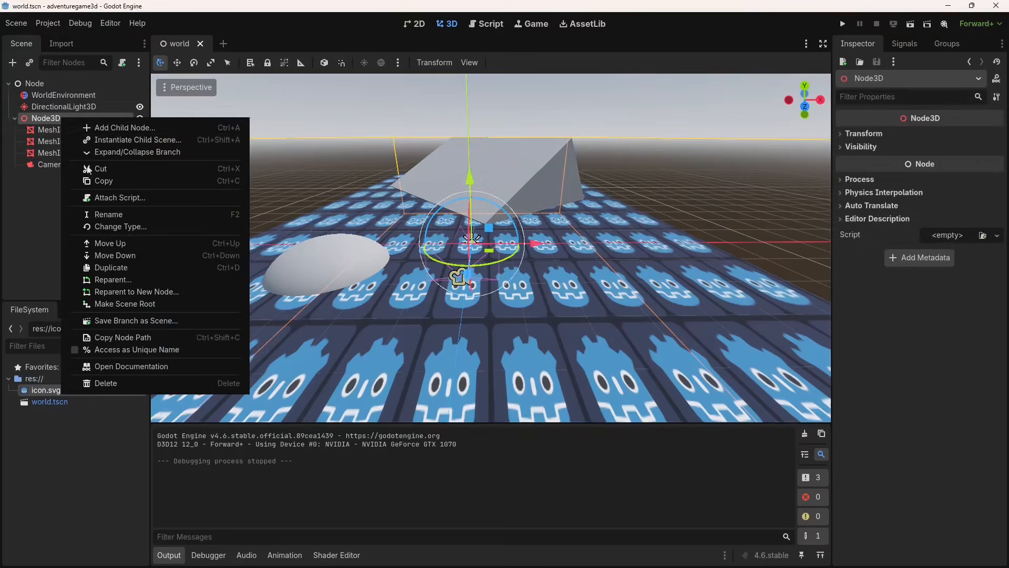
click(130, 129)
key(BackSpace)
click(366, 212)
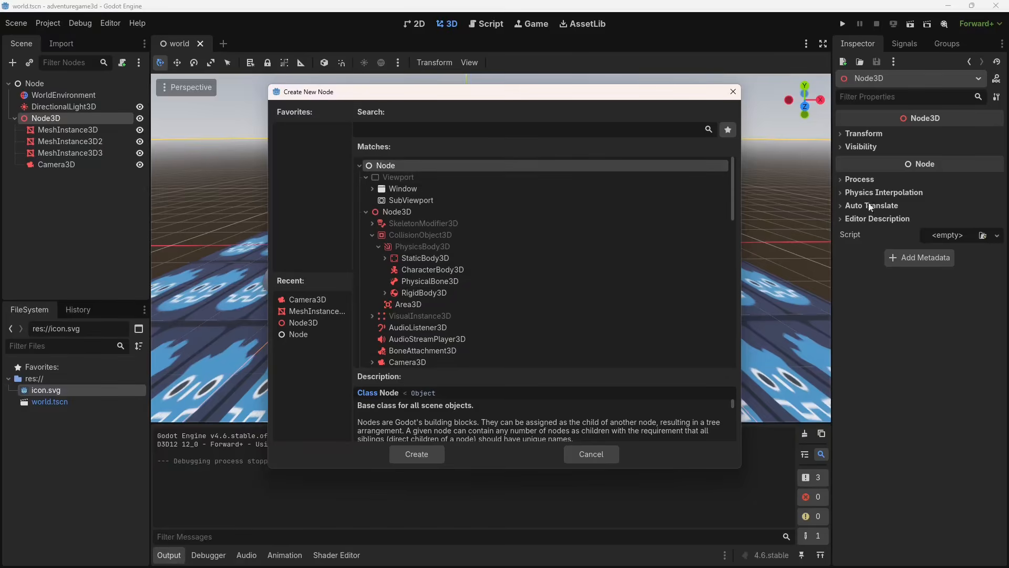
Examine the Node3D physics classes: CollisionObject3D, PhysicsBody3D, StaticBody3D, CharacterBody3D and RigidBody3D.
click(412, 215)
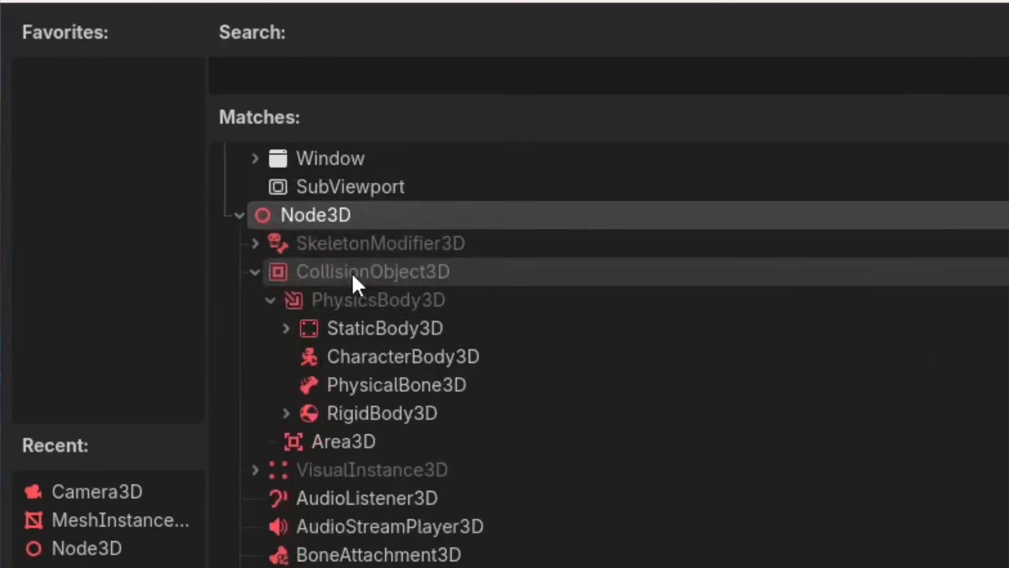
click(351, 272)
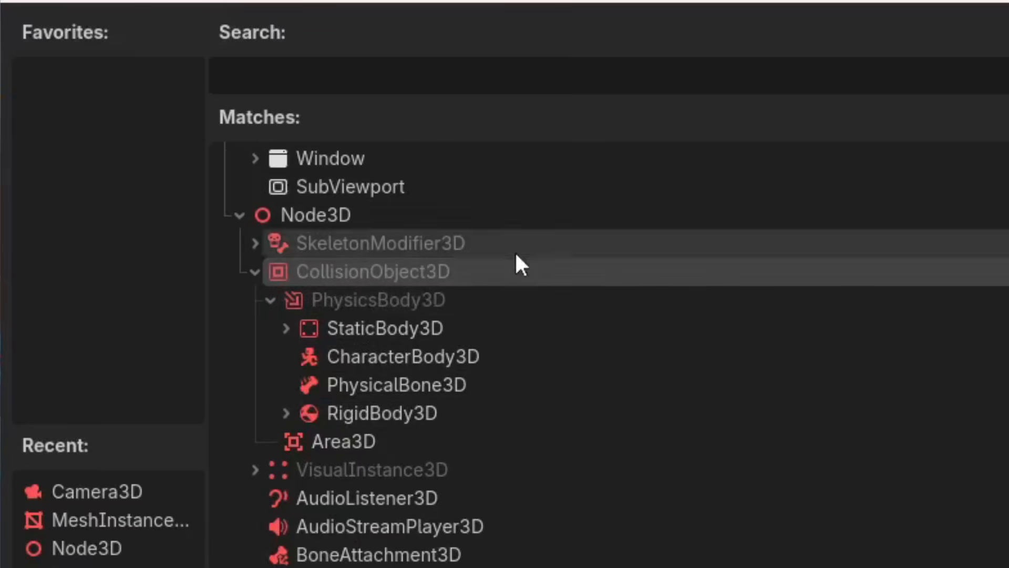
mouse_move(490, 286)
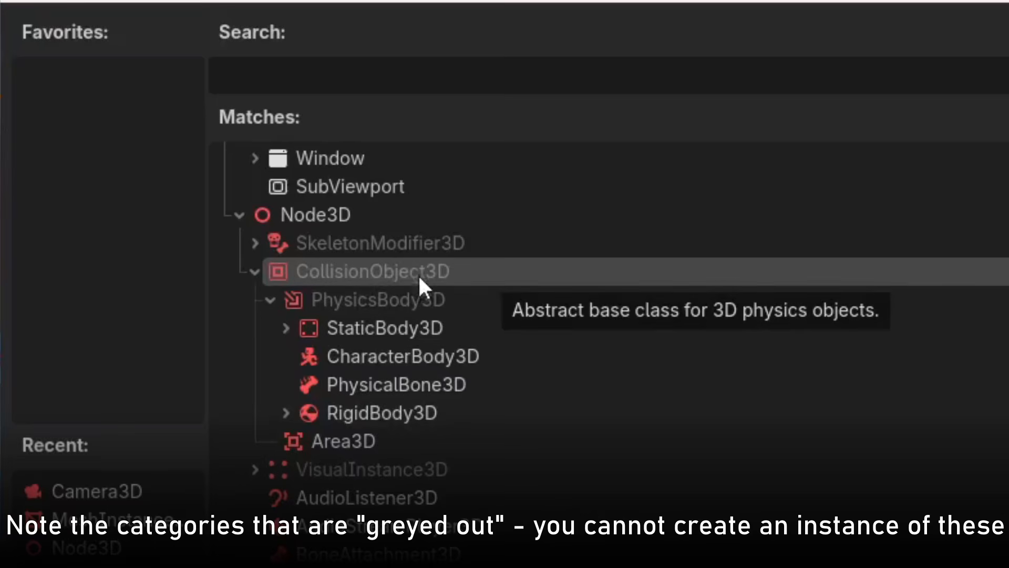
click(404, 302)
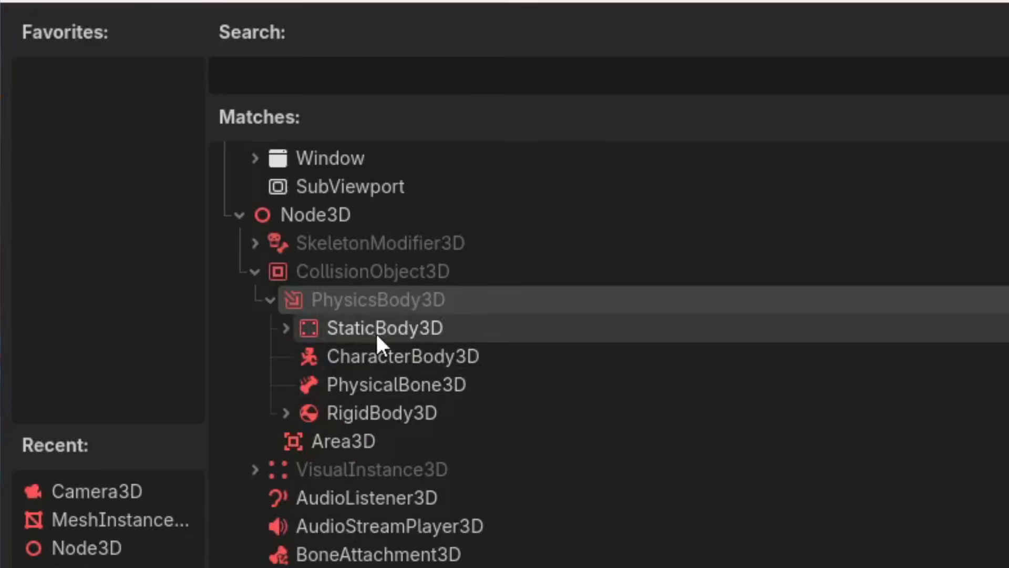
click(412, 360)
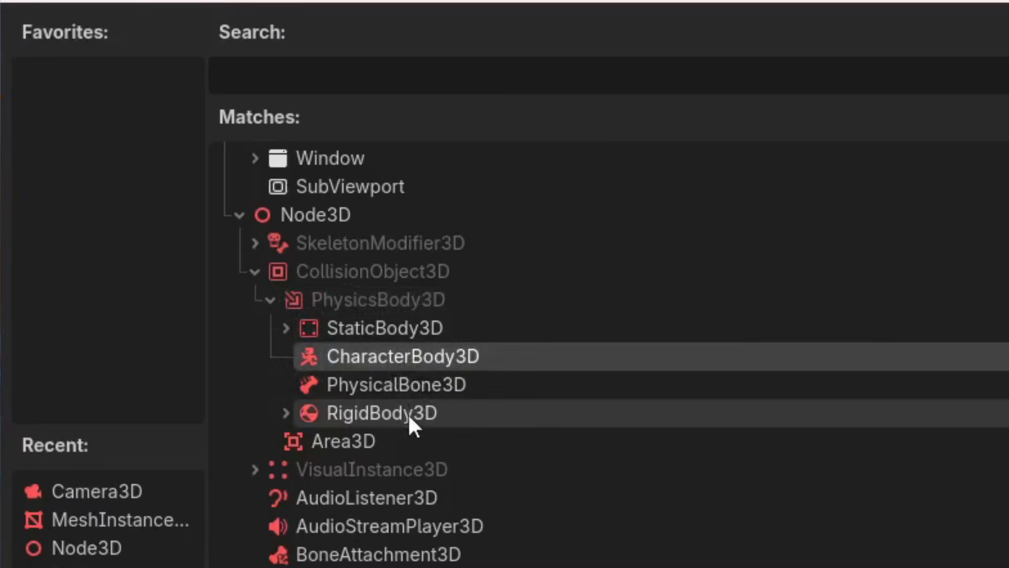
click(409, 414)
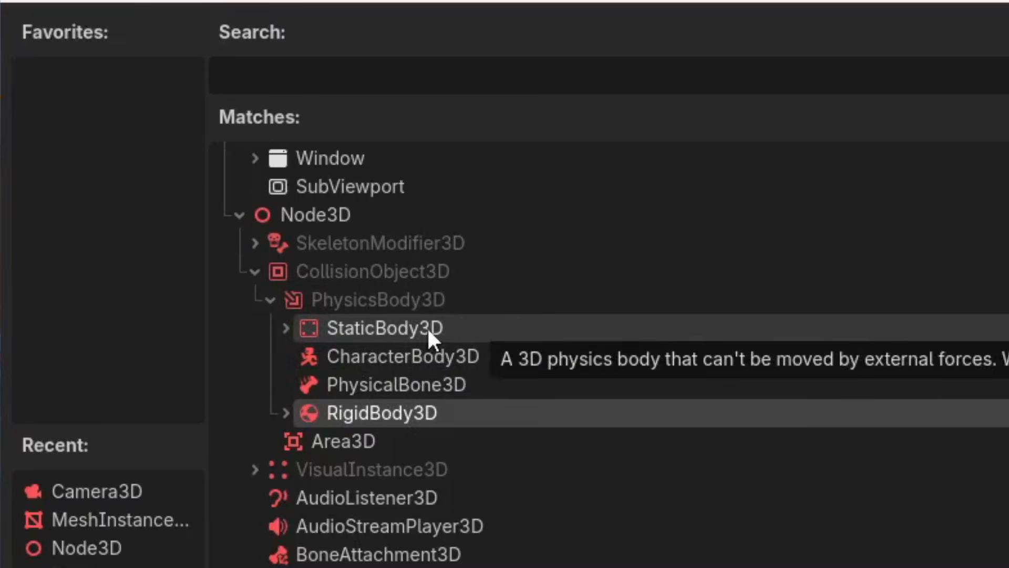
click(399, 331)
click(406, 356)
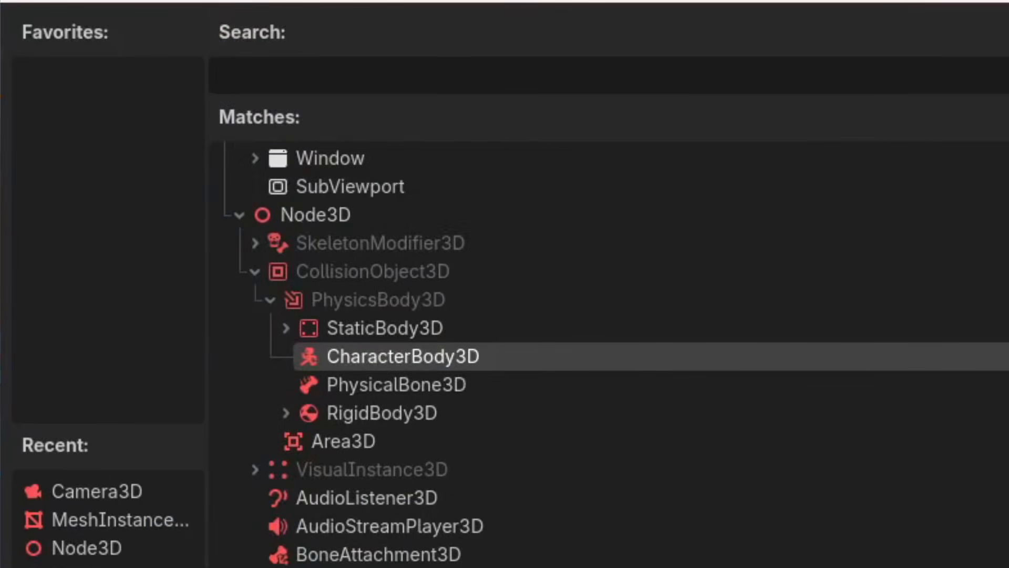
click(393, 412)
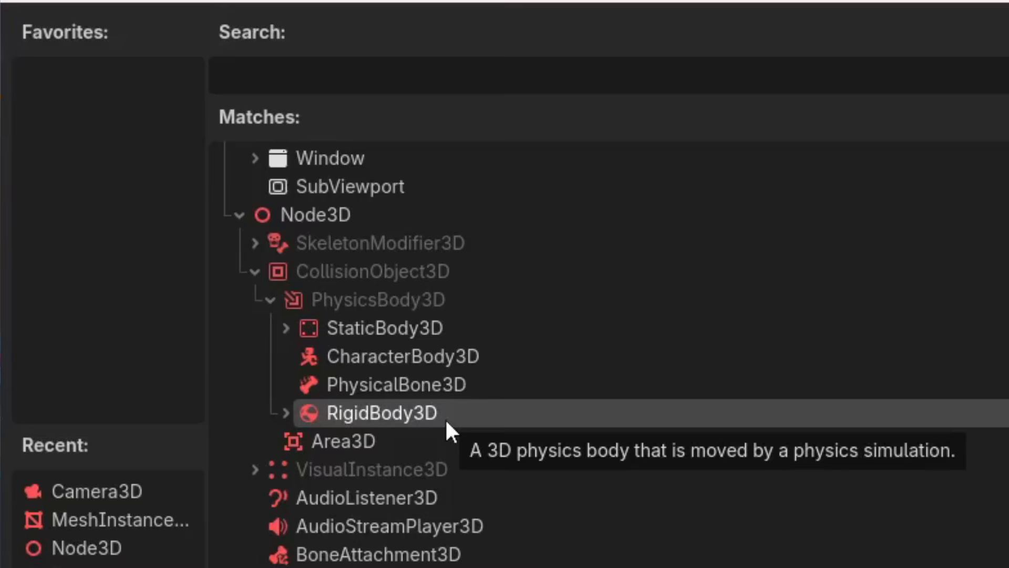
Create a CharacterBody3D as a child of Node3D.
click(449, 353)
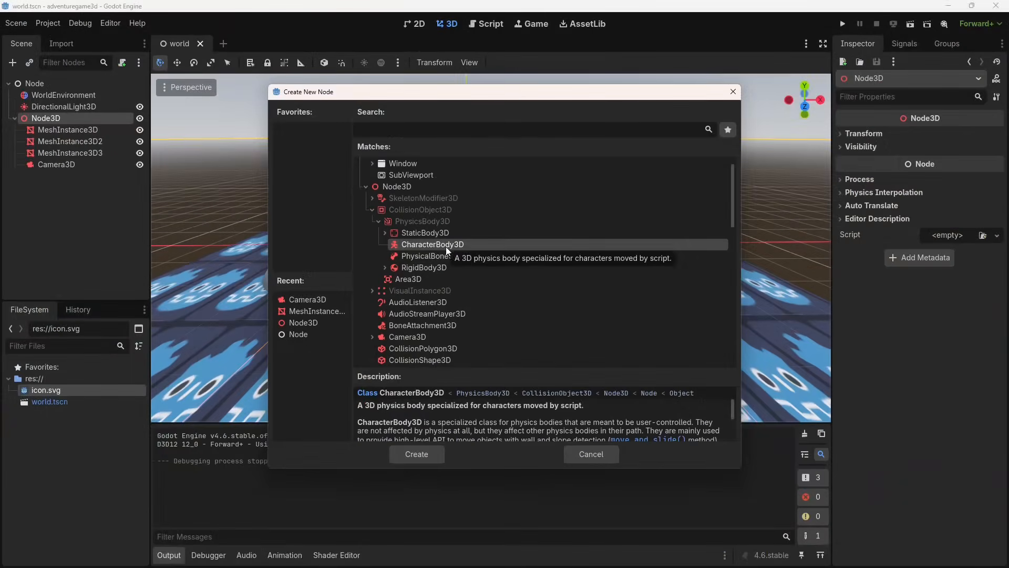
double_click(447, 249)
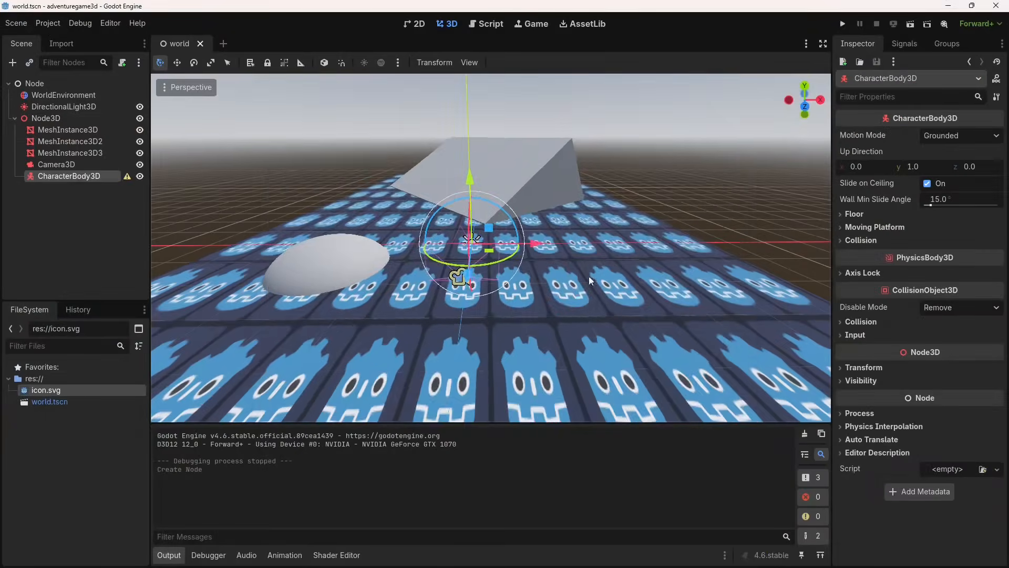
Run the project and compare the running game with the Camera3D preview and the CharacterBody3D in the editor.
right_drag(489, 288, 413, 283)
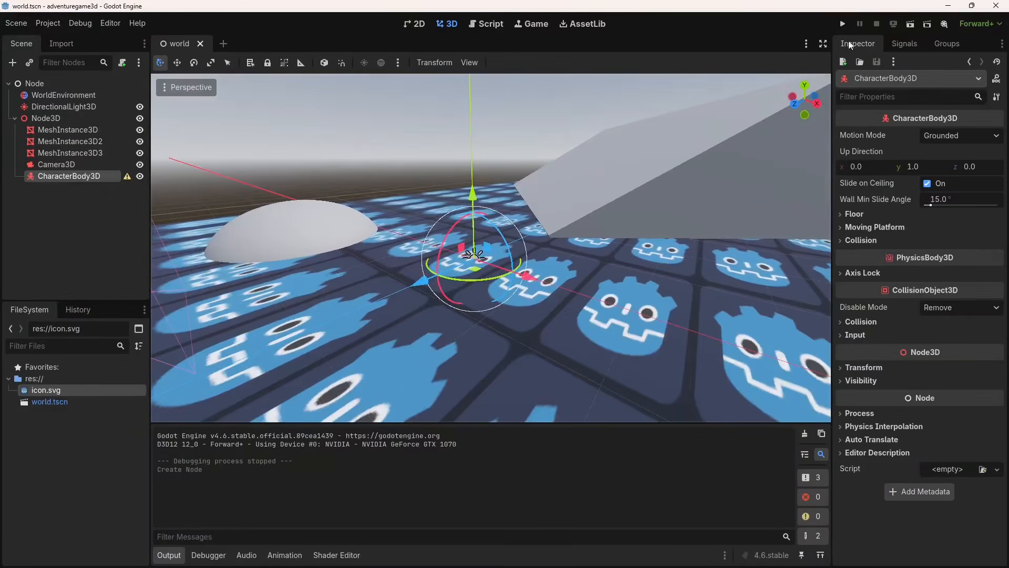
click(844, 24)
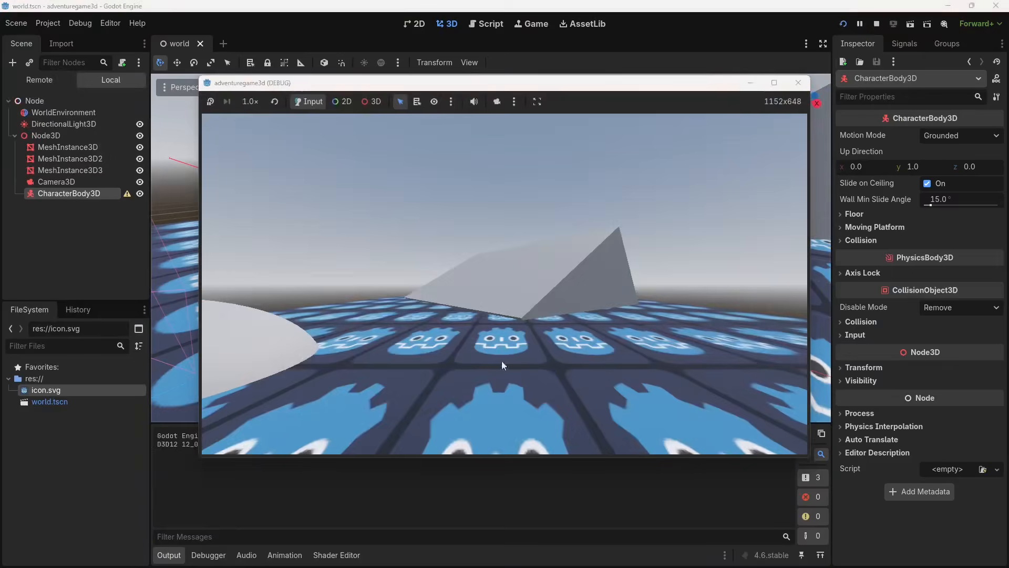
key(alt+Tab)
right_drag(481, 346, 402, 339)
click(351, 248)
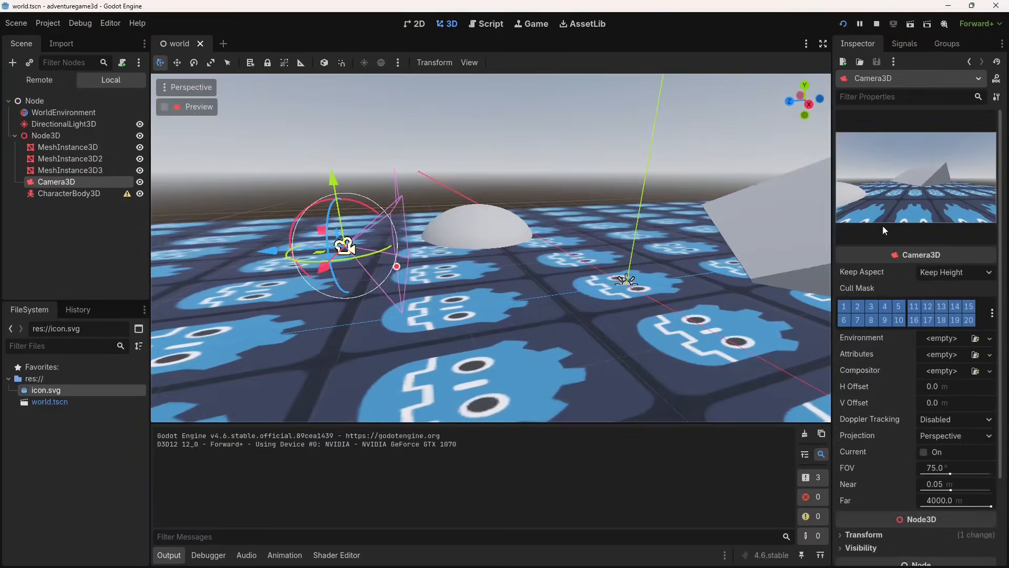
click(83, 195)
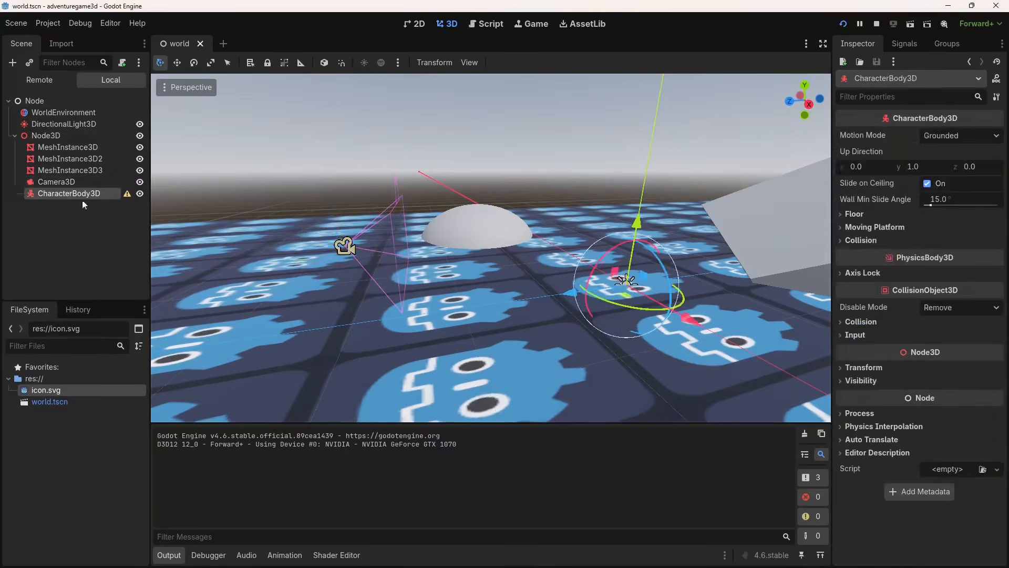
key(alt+Tab)
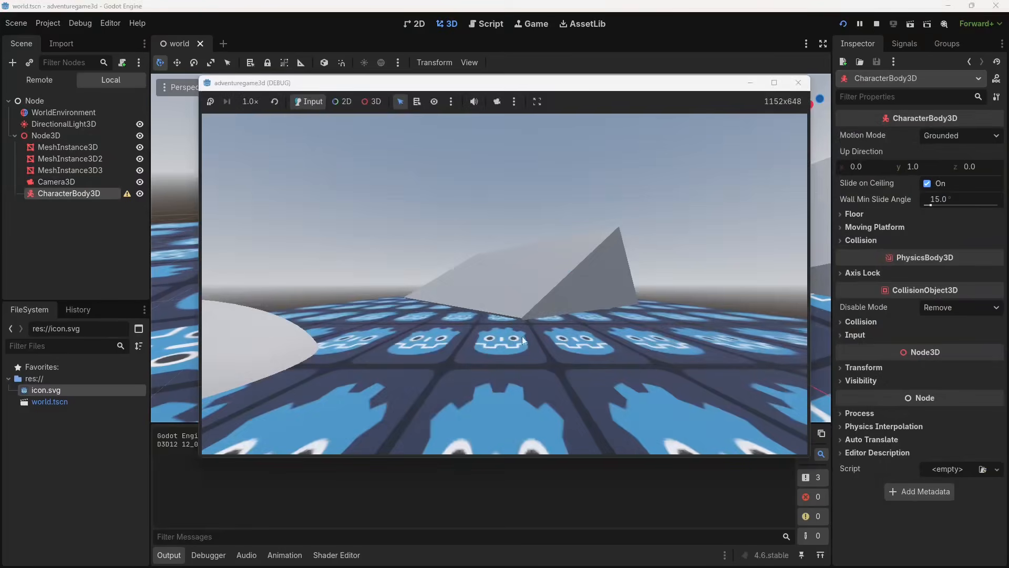
click(87, 248)
Read the node configuration warning on CharacterBody3D and inspect the node in the viewport.
middle_drag(557, 238, 621, 250)
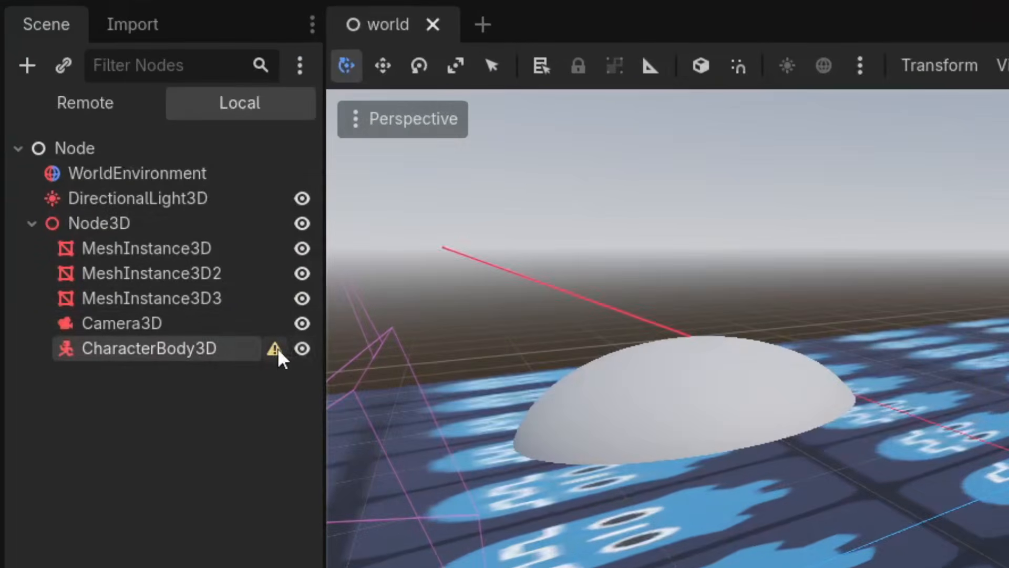
mouse_move(279, 352)
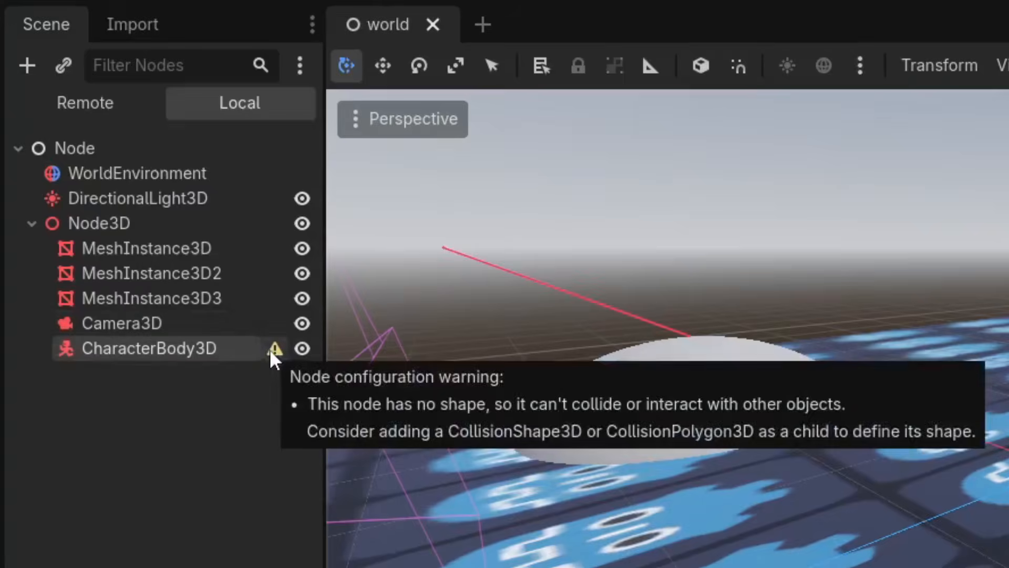
click(166, 345)
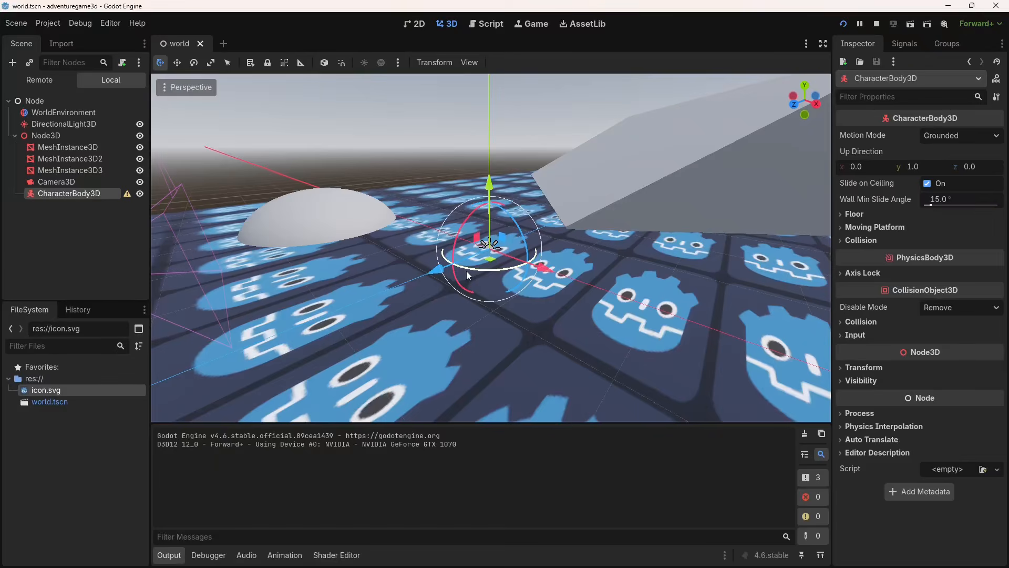
scroll(493, 217, up, 5)
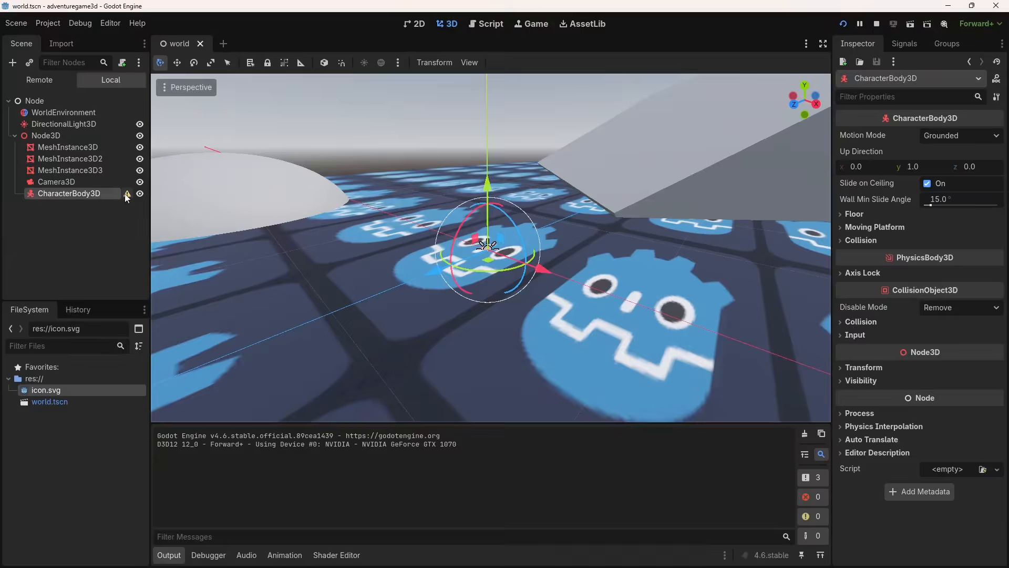
mouse_move(127, 195)
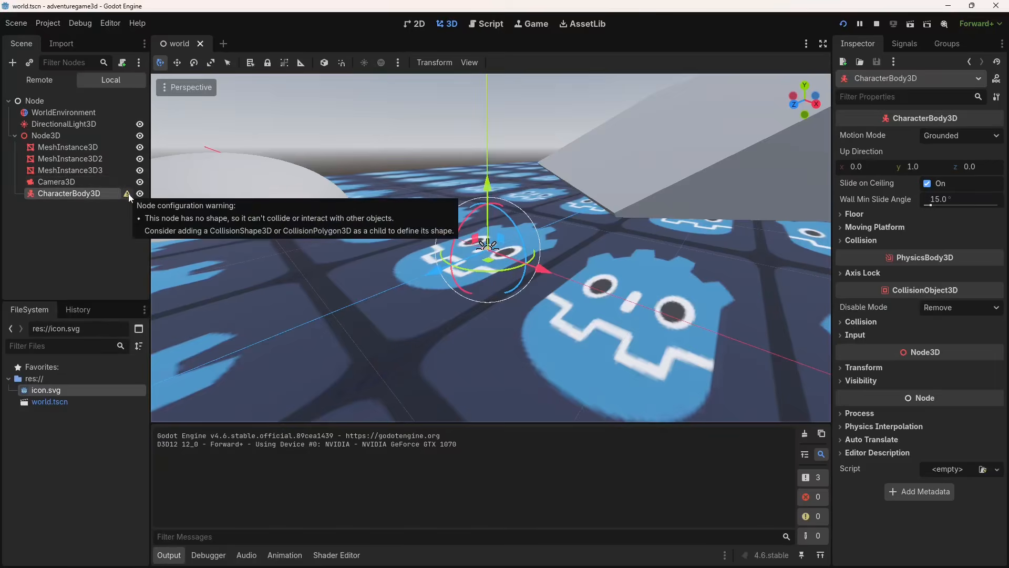
Add a CollisionShape3D as a child of CharacterBody3D.
right_click(91, 195)
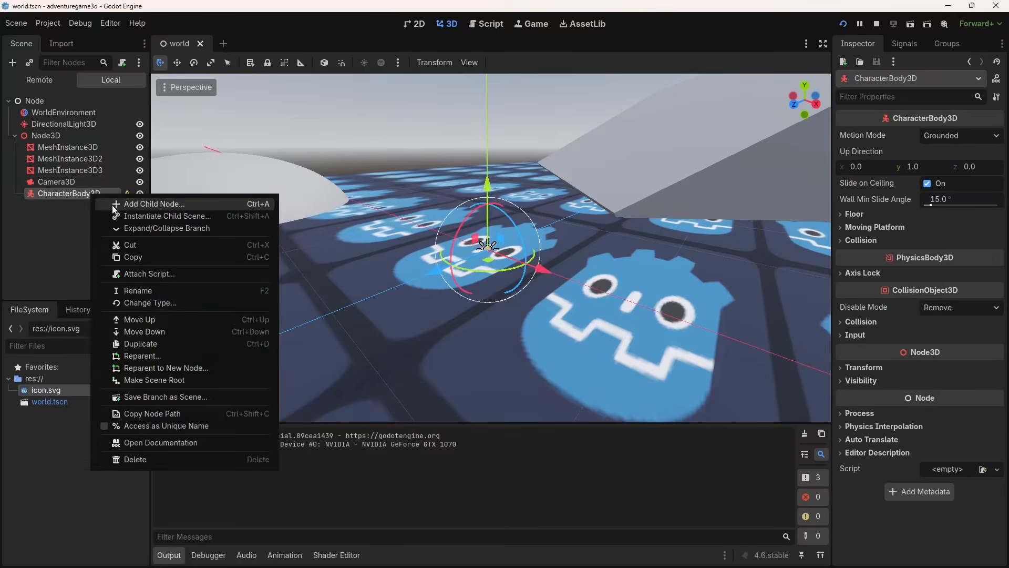
click(171, 209)
click(366, 212)
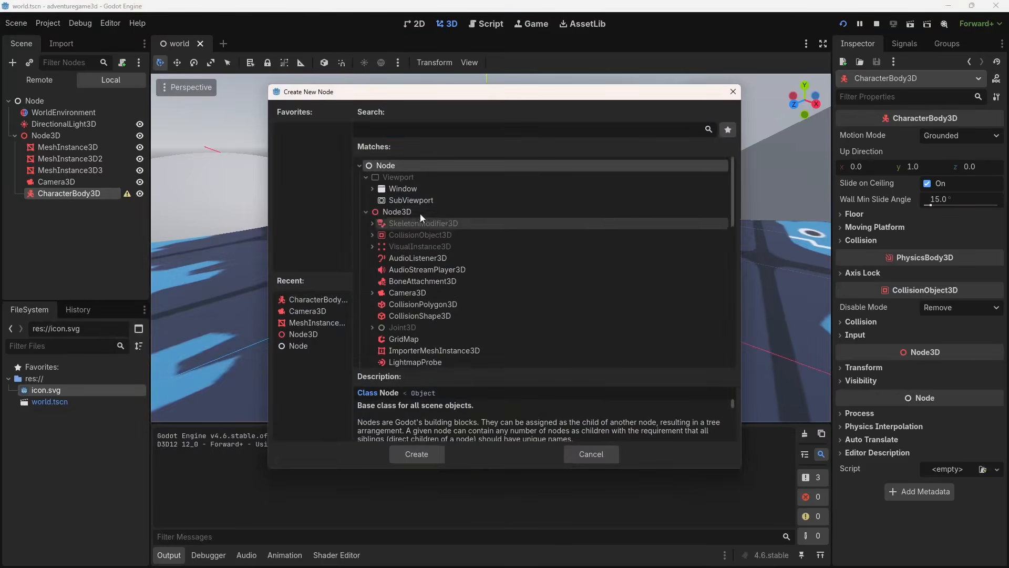
click(415, 316)
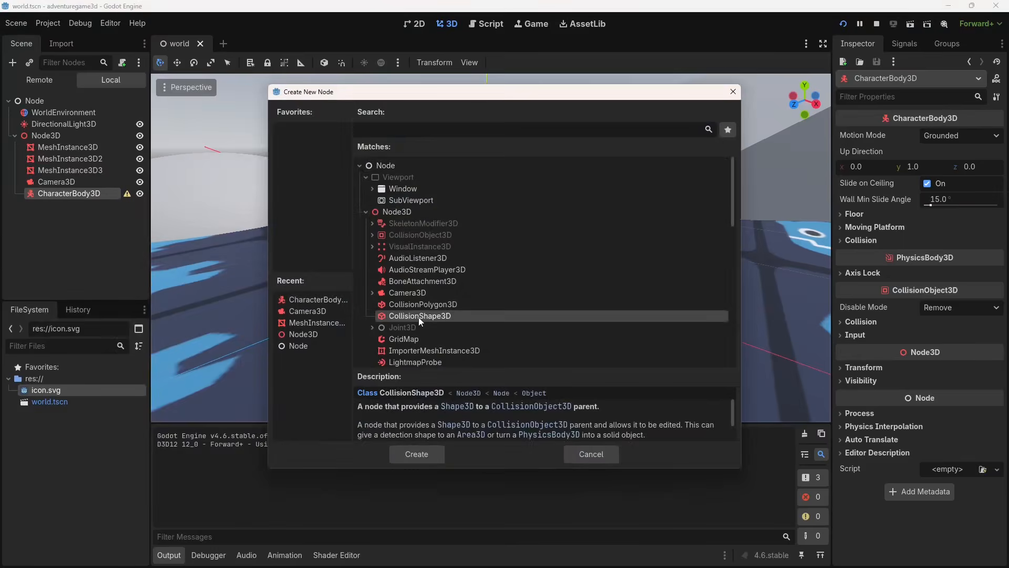
double_click(418, 317)
scroll(726, 279, up, 4)
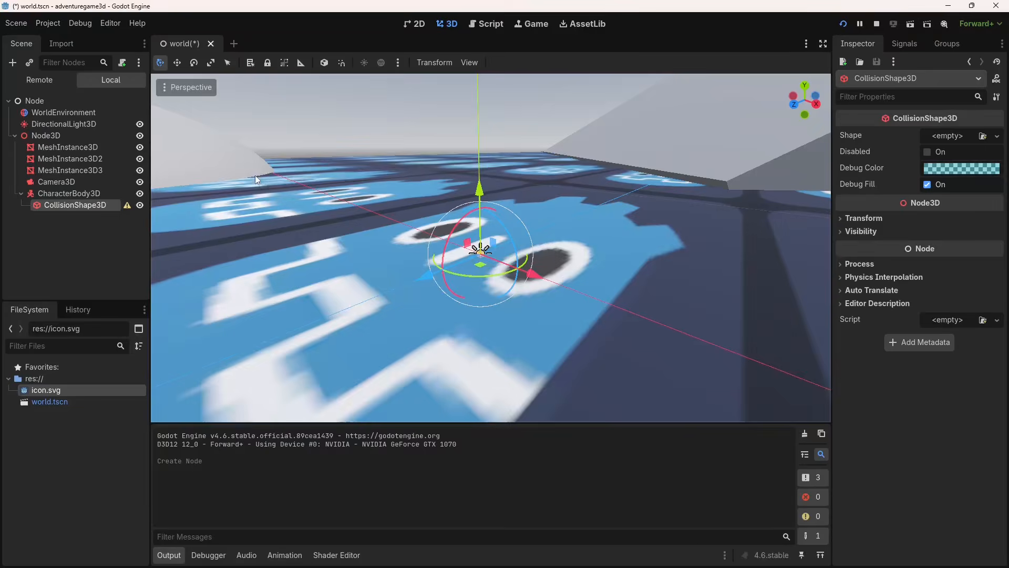
scroll(254, 175, down, 10)
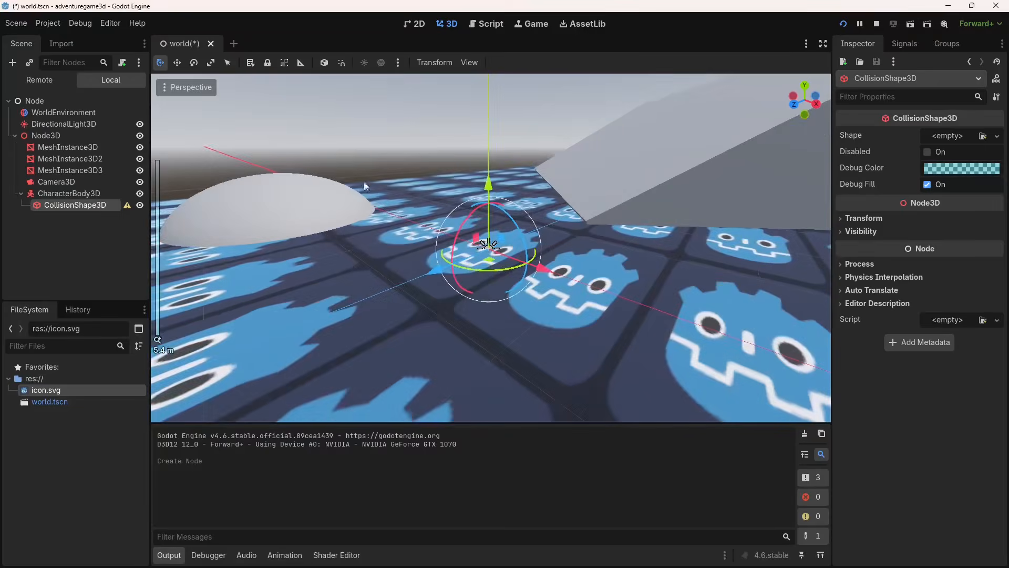
Examine the existing floor, box and dome MeshInstance3D nodes under Node3D and their properties.
click(69, 147)
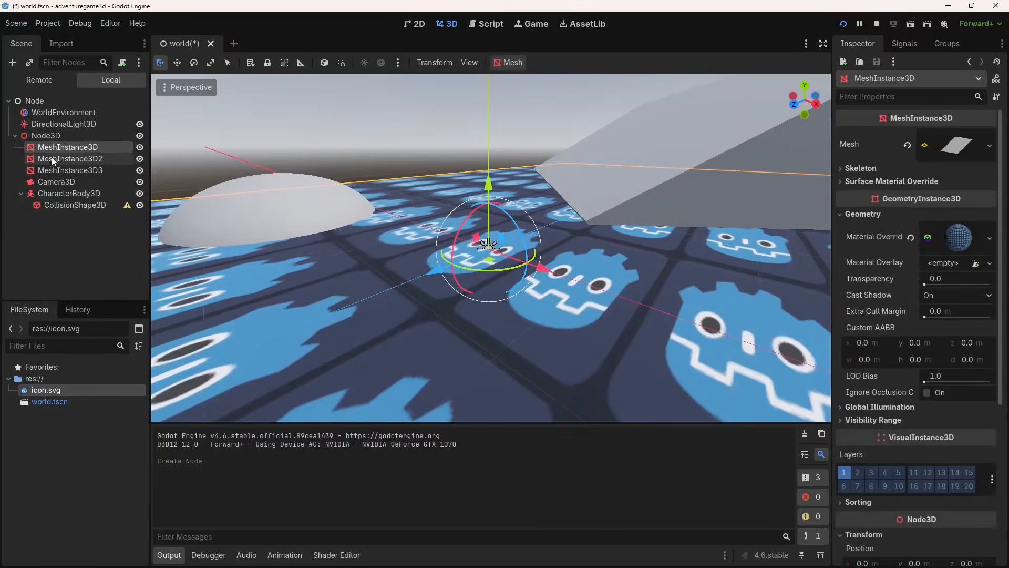
click(69, 159)
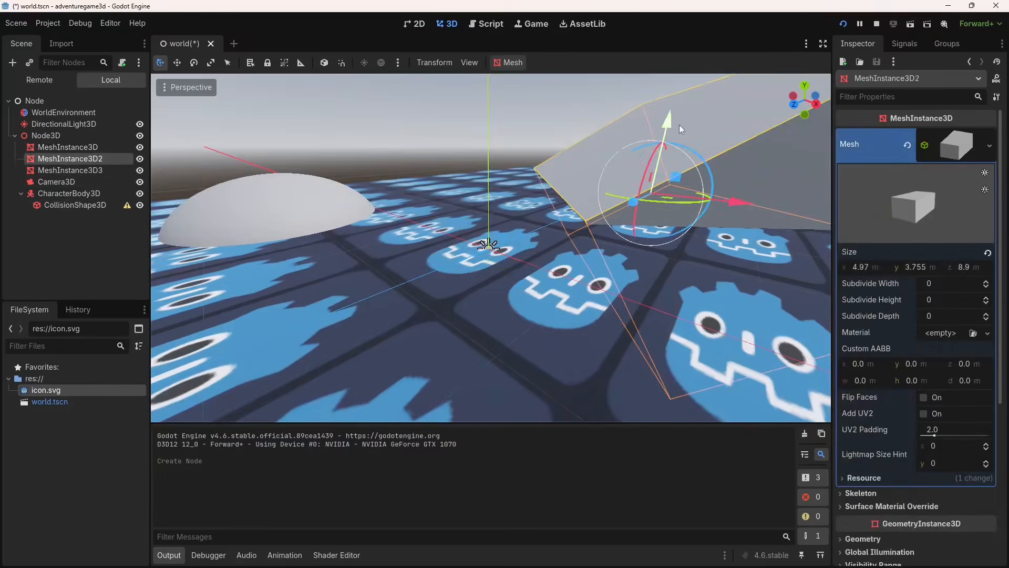
click(251, 214)
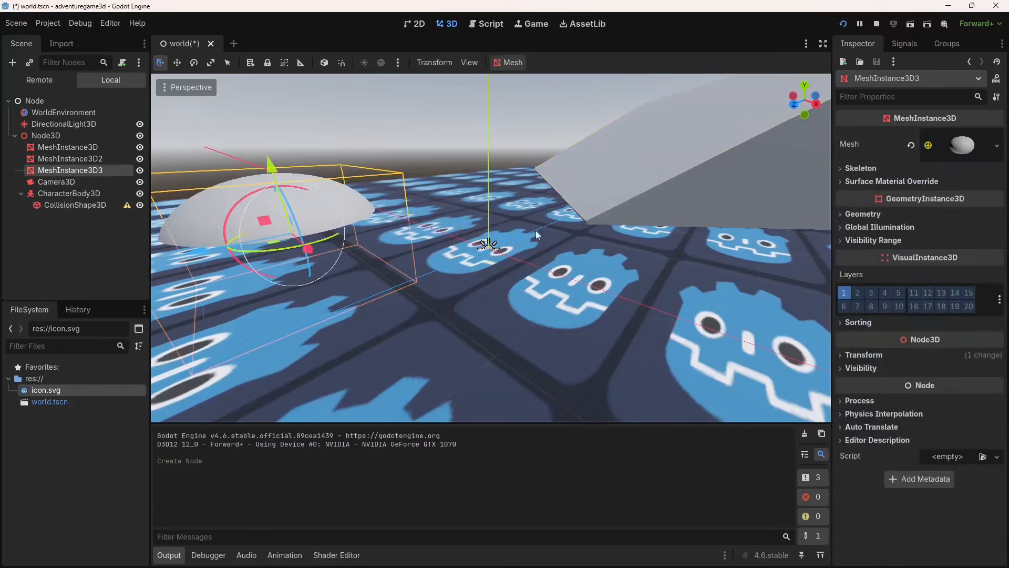
scroll(535, 230, up, 3)
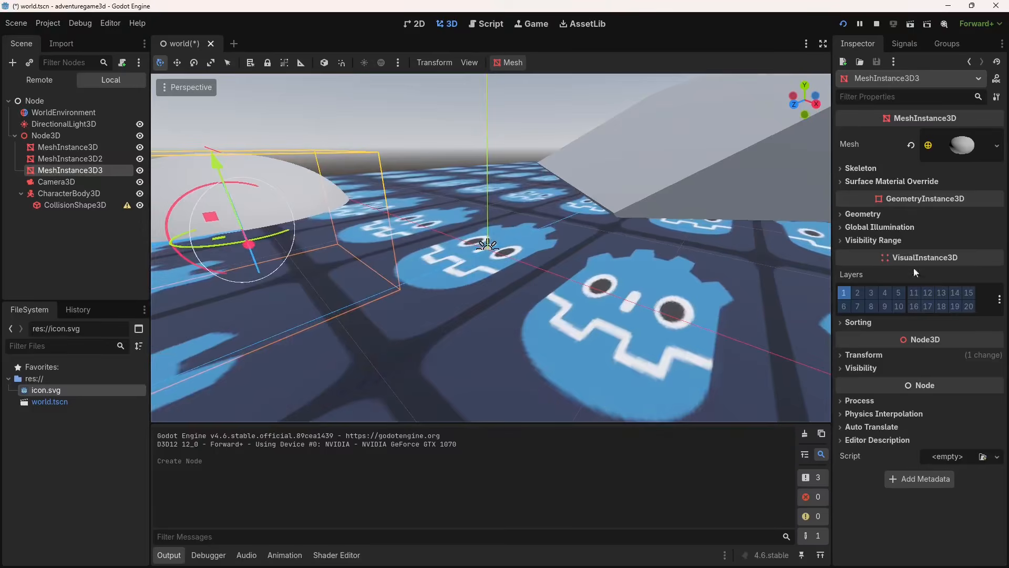
scroll(344, 215, down, 7)
scroll(534, 241, up, 7)
Read the configuration warning on CollisionShape3D and assign it a new CapsuleShape3D as its shape.
click(69, 204)
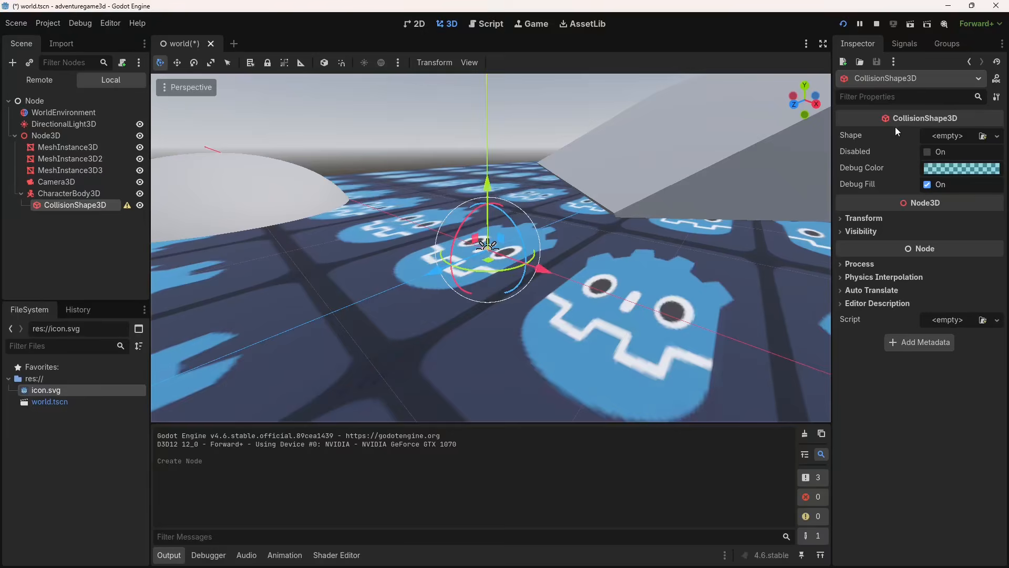
scroll(610, 196, up, 2)
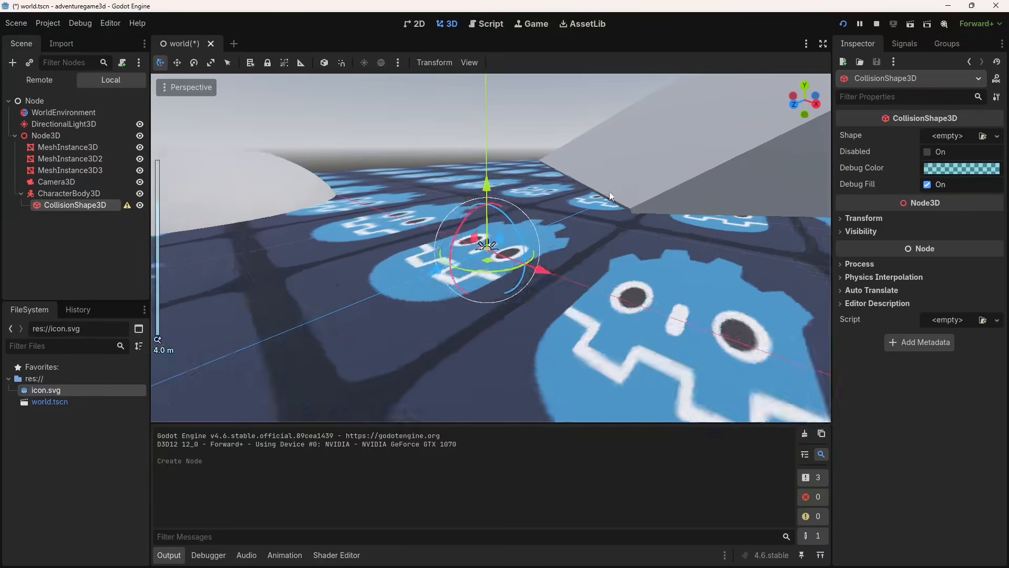
scroll(610, 195, up, 1)
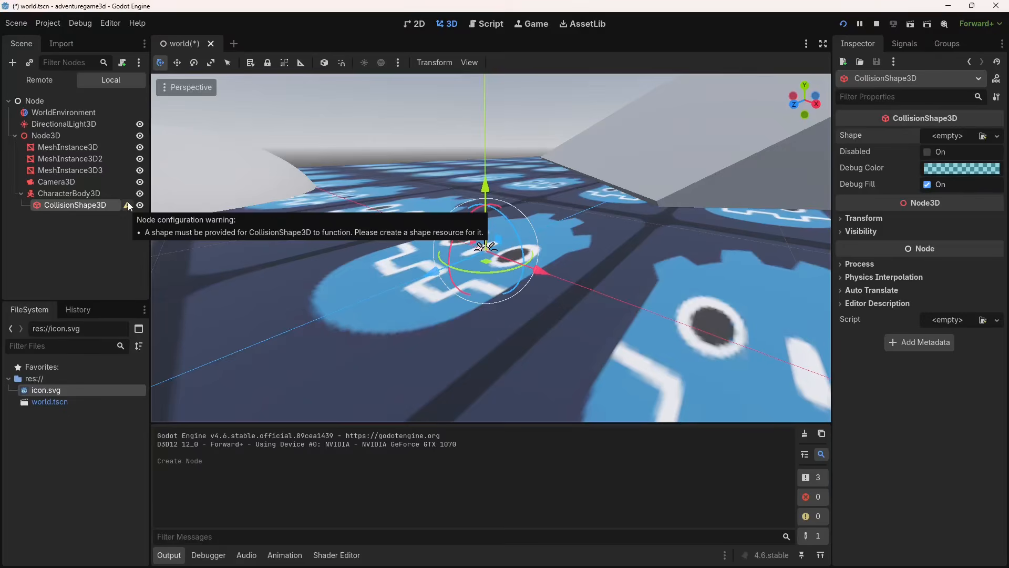
click(940, 137)
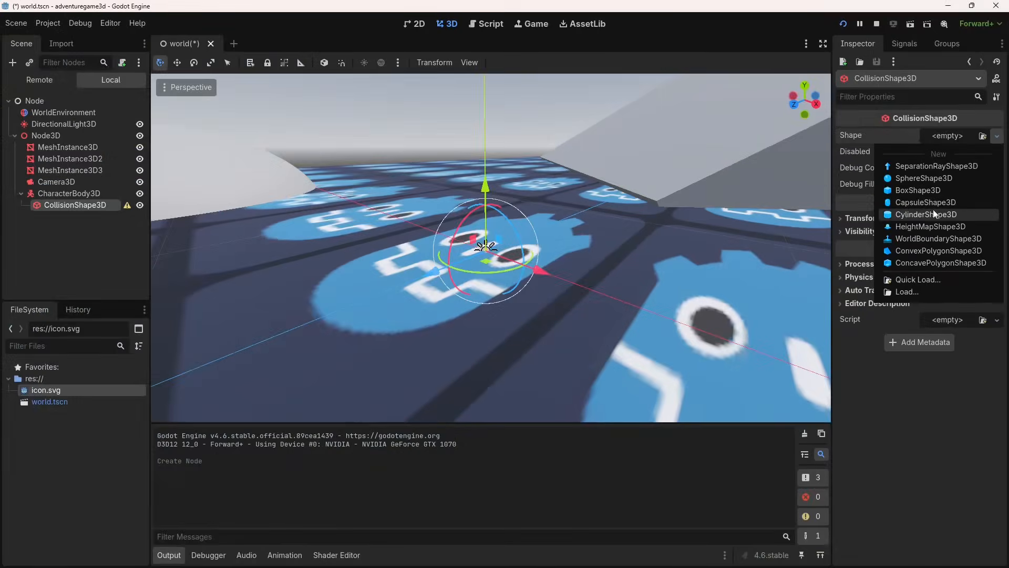
click(925, 202)
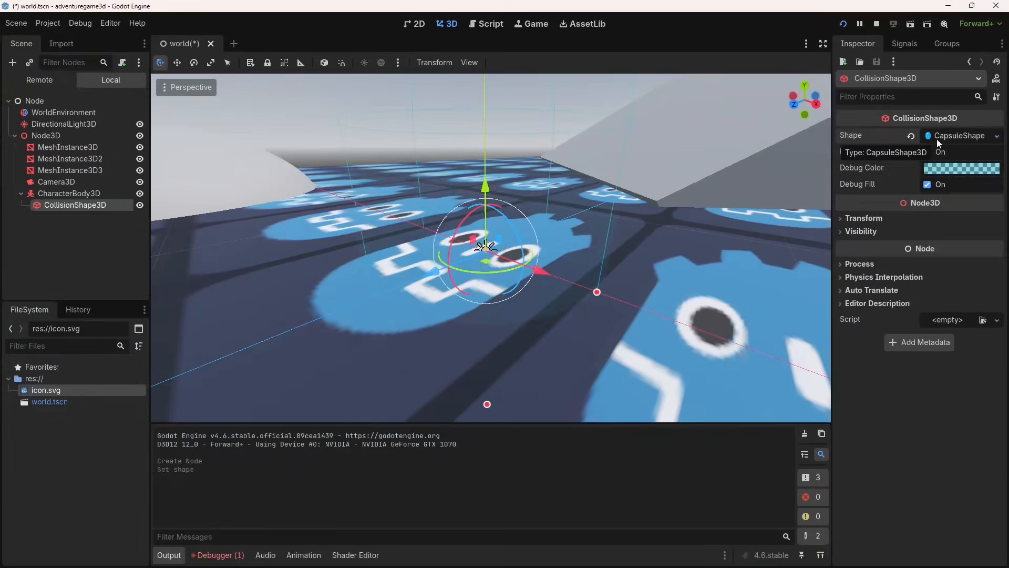
Try stretching the capsule collision shape to about 2.96 m high, undo it, and try moving the shape upward.
scroll(455, 254, down, 5)
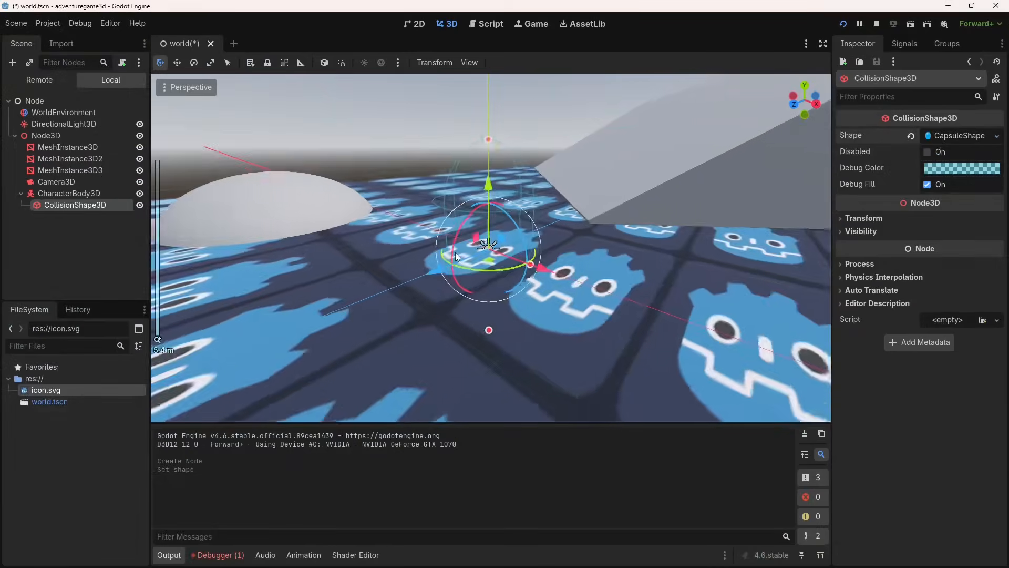
scroll(455, 255, down, 2)
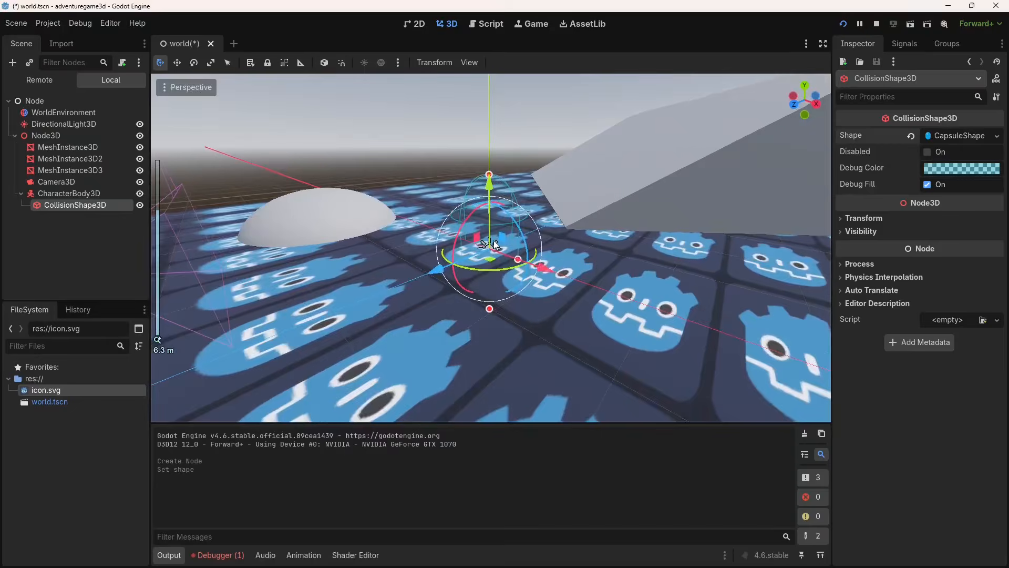
scroll(494, 245, up, 2)
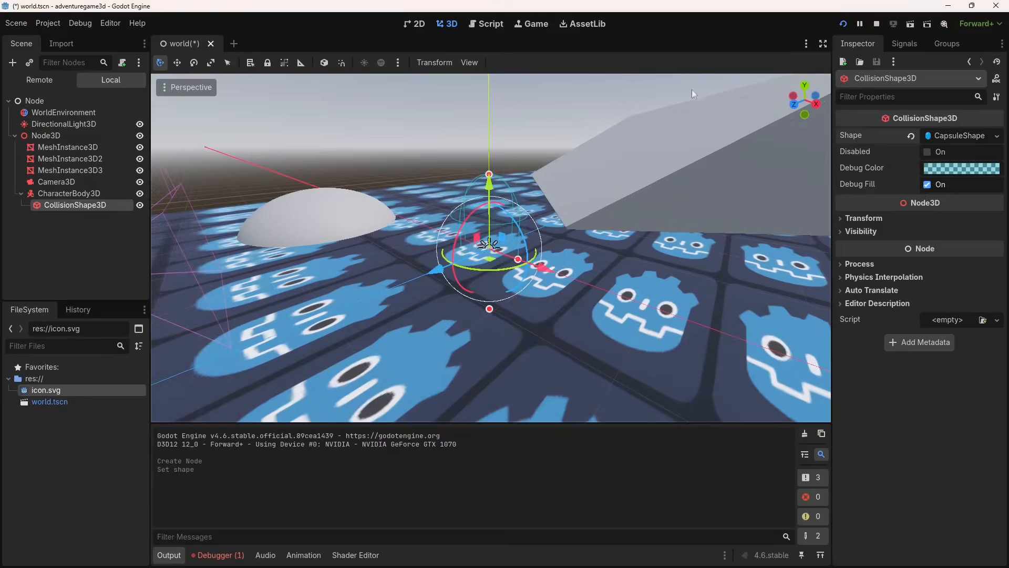
drag(489, 174, 513, 84)
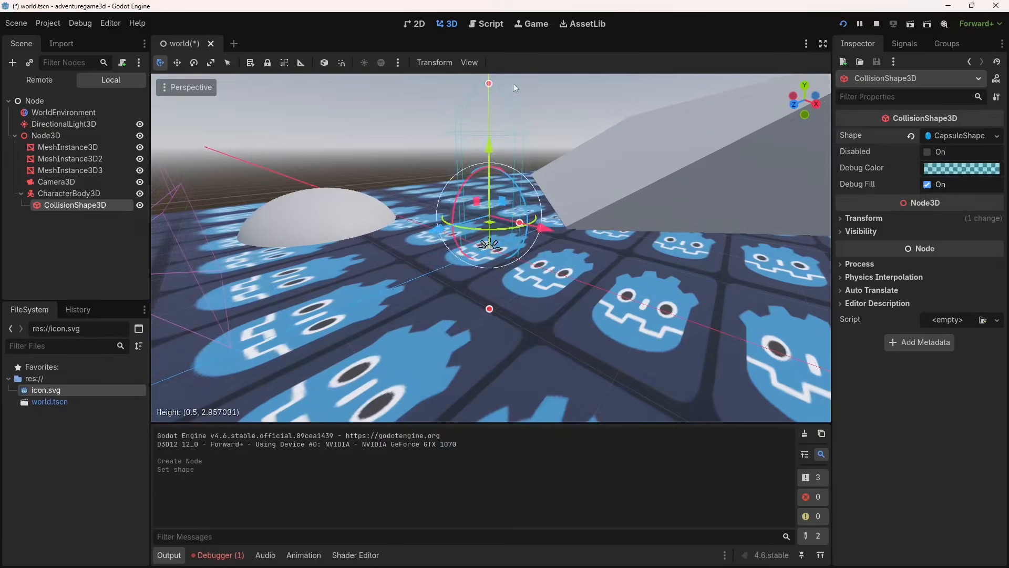
key(ctrl+z)
drag(492, 179, 497, 110)
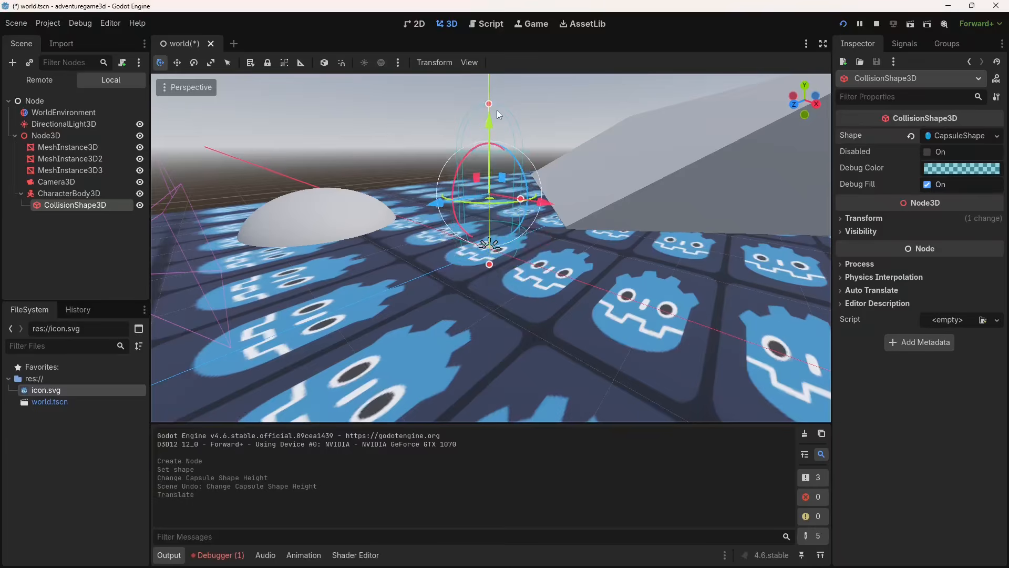
Inspect the capsule shape's size properties and its position in the viewport, and undo the collision shape's move.
click(980, 138)
click(941, 140)
scroll(518, 216, down, 4)
right_drag(450, 260, 447, 231)
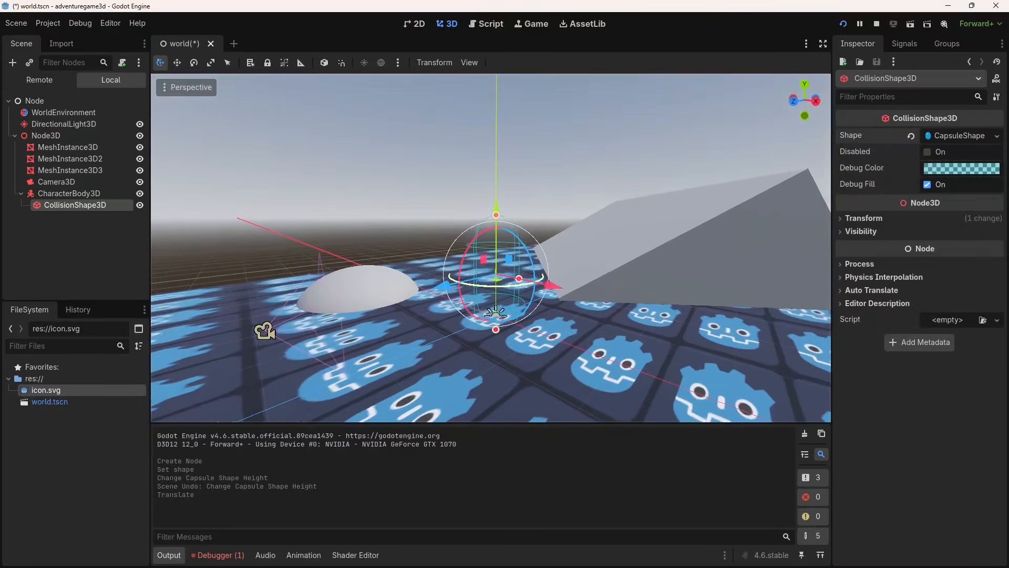
key(w)
mouse_move(598, 174)
right_down()
mouse_move(612, 184)
mouse_move(598, 174)
right_up()
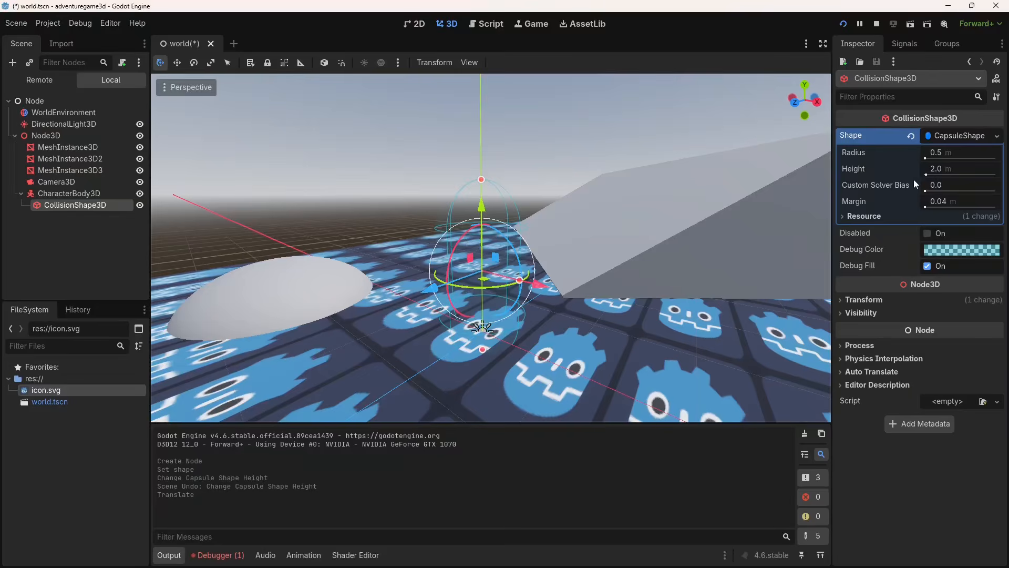
scroll(389, 325, down, 5)
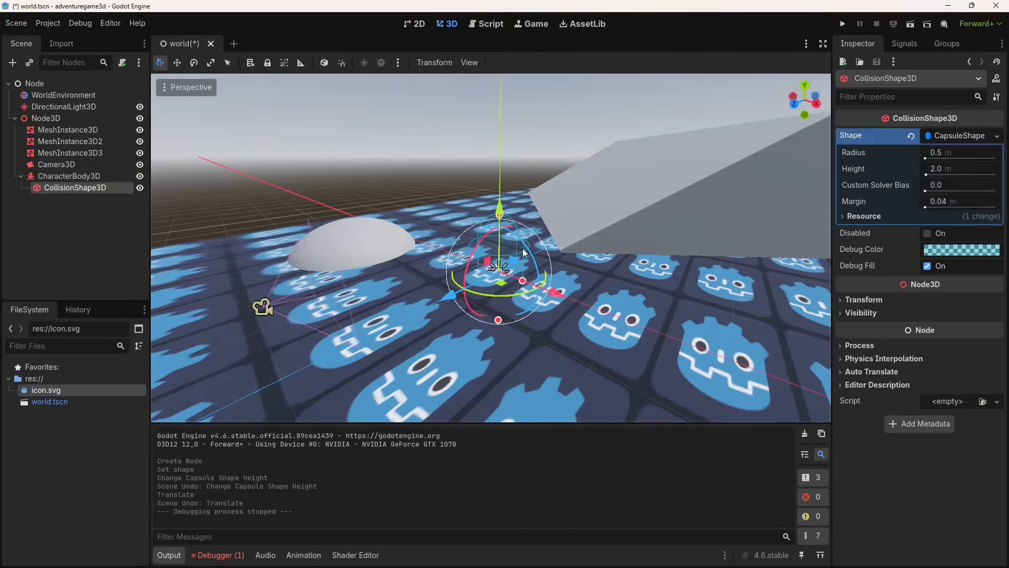
Select Camera3D and run the project to compare the game view with the camera preview, closing the game window again.
click(57, 164)
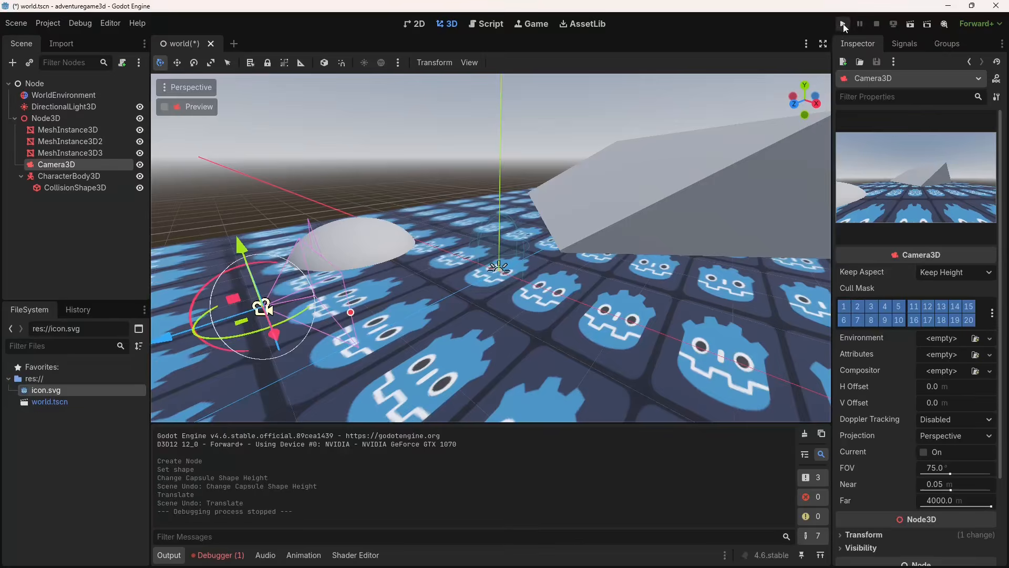
click(843, 24)
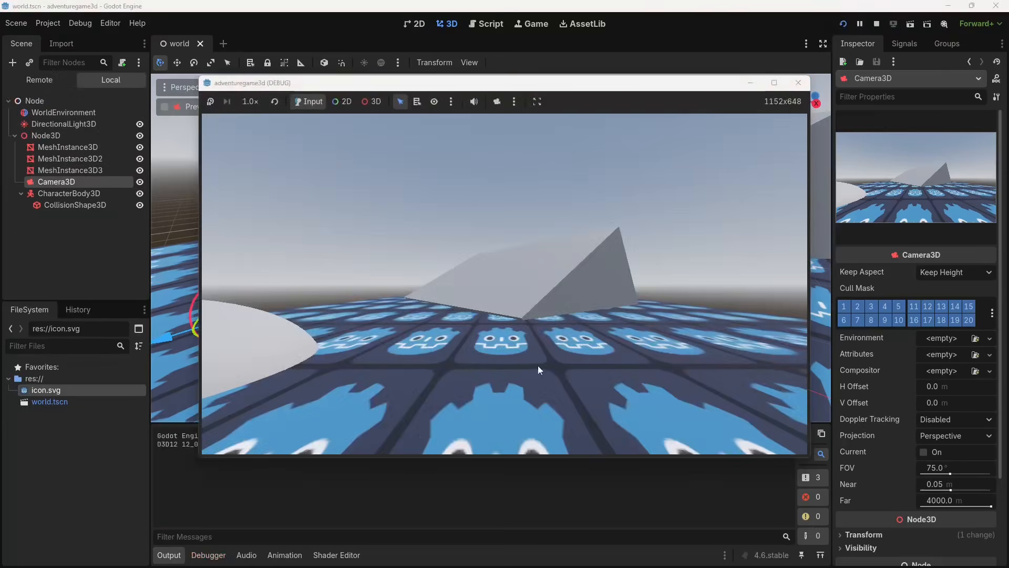
click(806, 79)
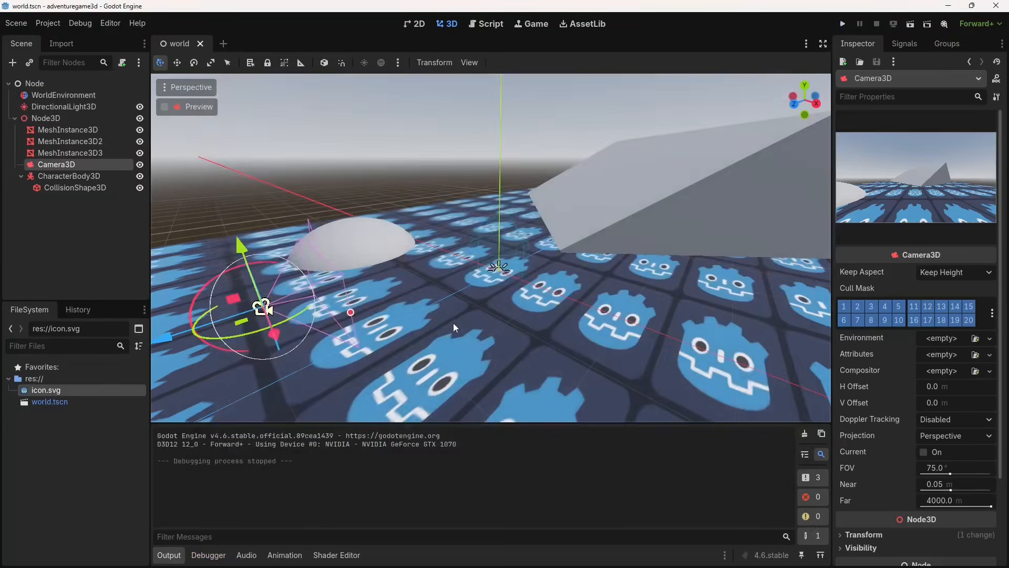
Compare the CharacterBody3D in the viewport with the dome, box and floor meshes by selecting each of them.
click(58, 177)
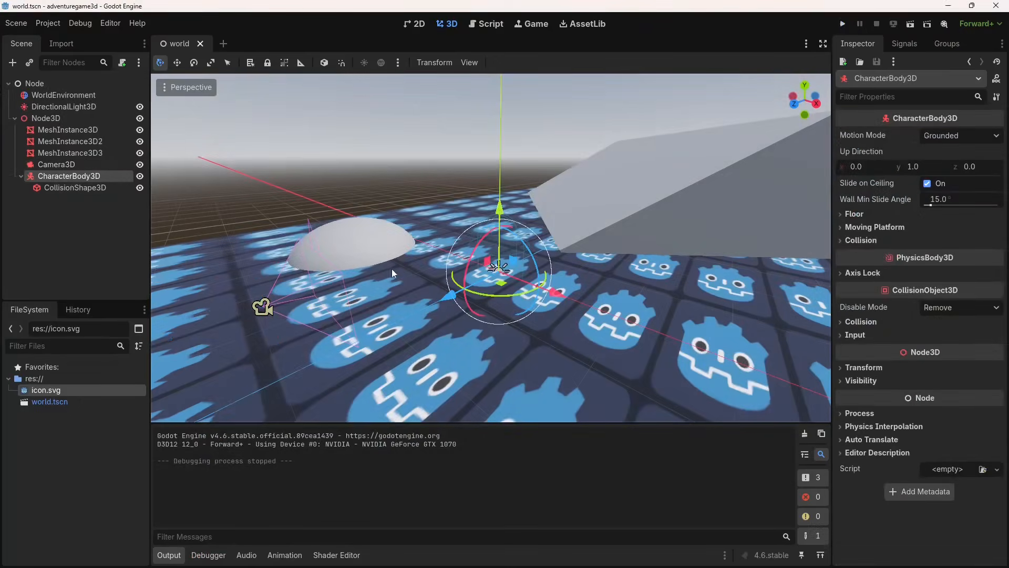
click(73, 154)
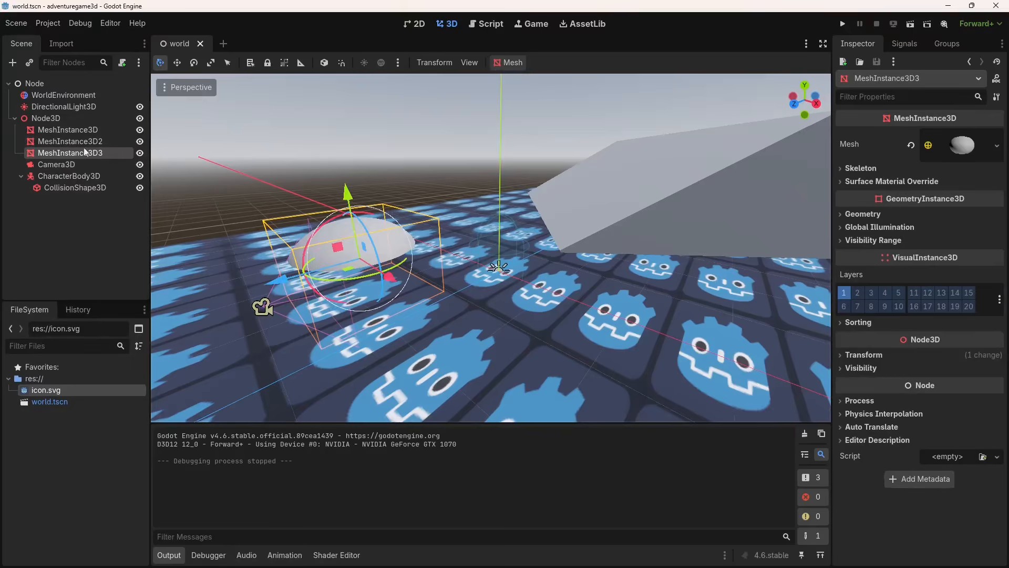
click(648, 193)
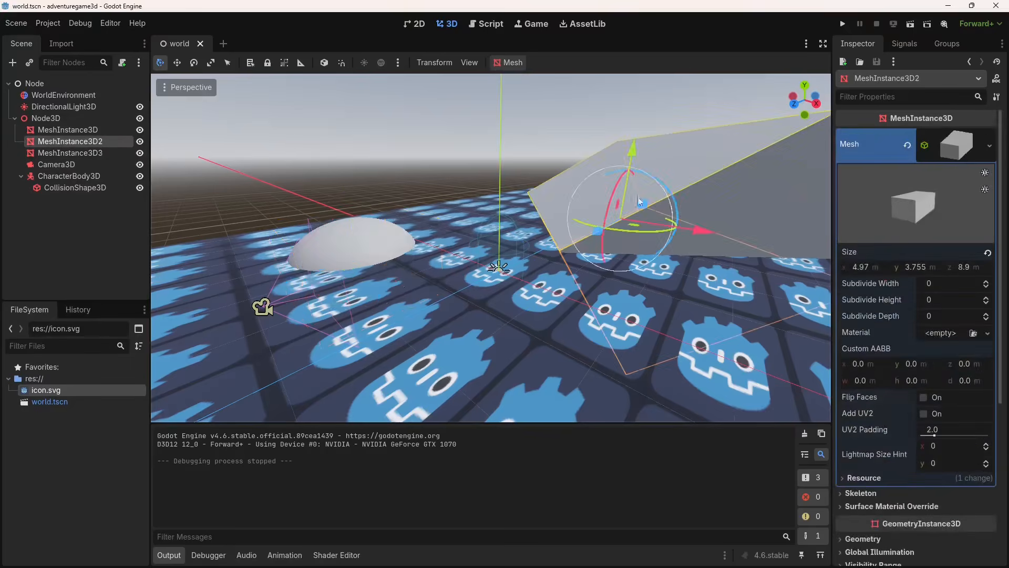
key(f)
right_drag(616, 208, 563, 218)
click(488, 235)
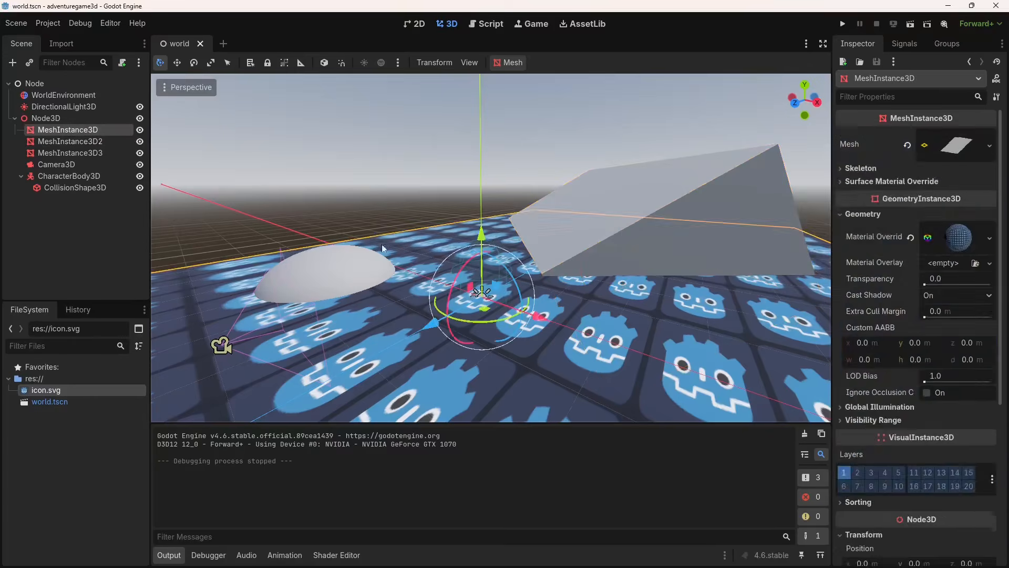
Add a MeshInstance3D as a child of CharacterBody3D.
click(100, 178)
right_click(83, 176)
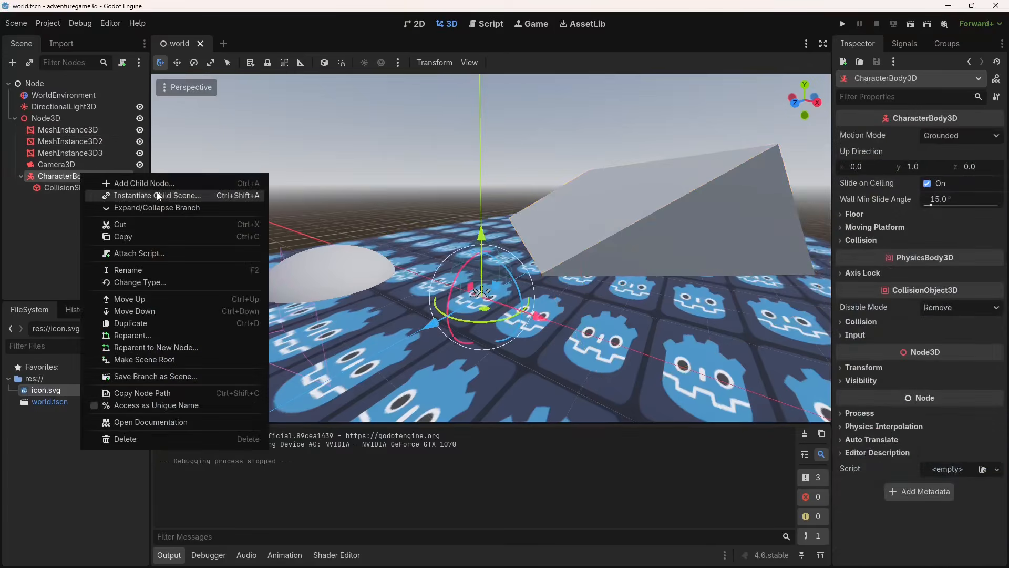
click(129, 185)
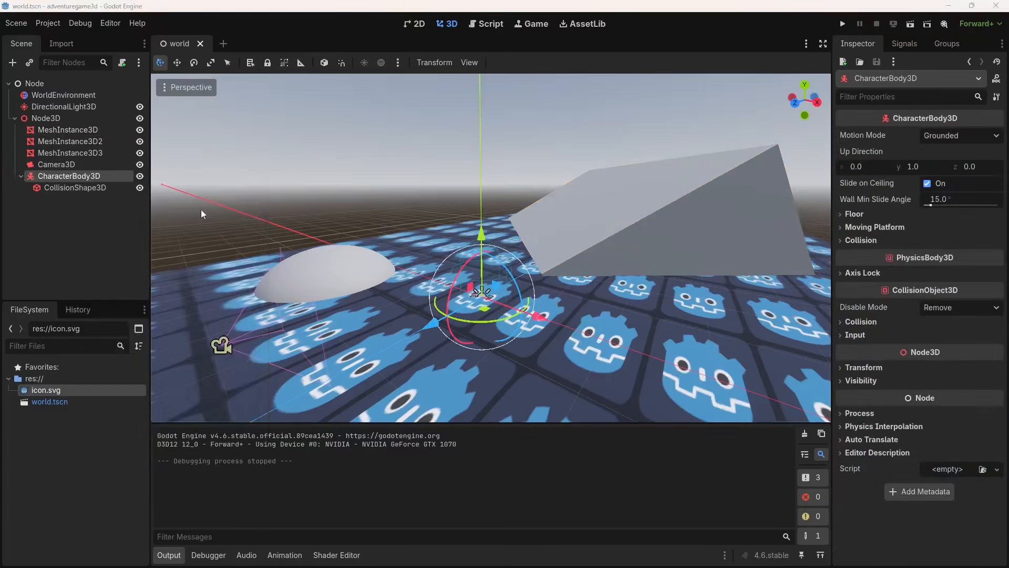
click(395, 214)
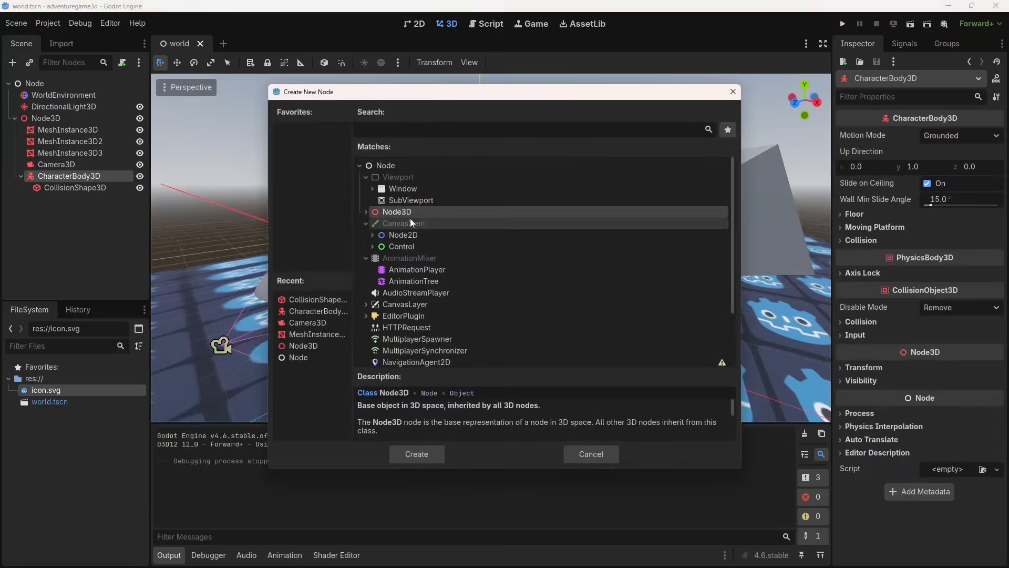
click(366, 211)
scroll(421, 231, down, 1)
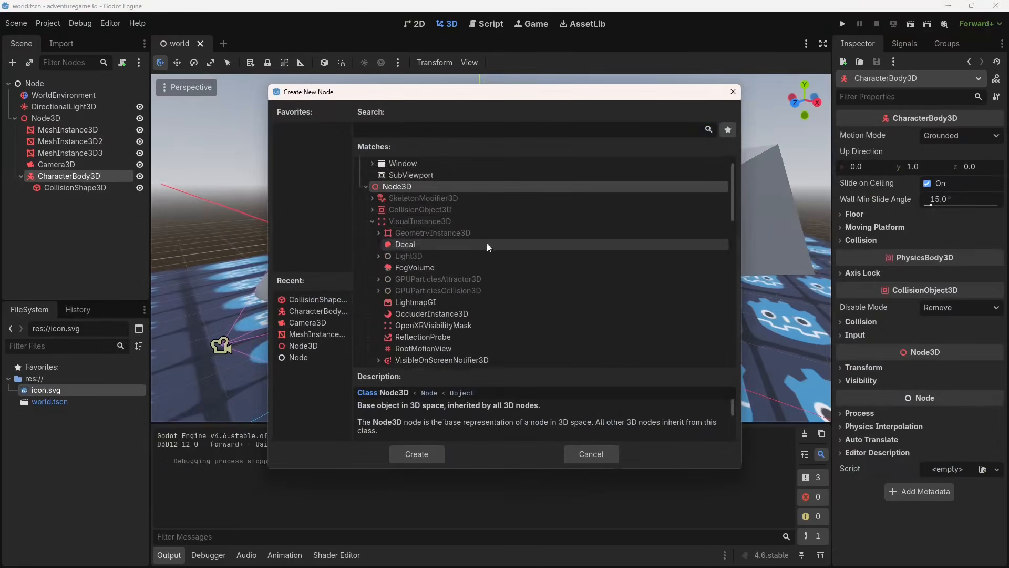
scroll(419, 243, down, 1)
click(378, 207)
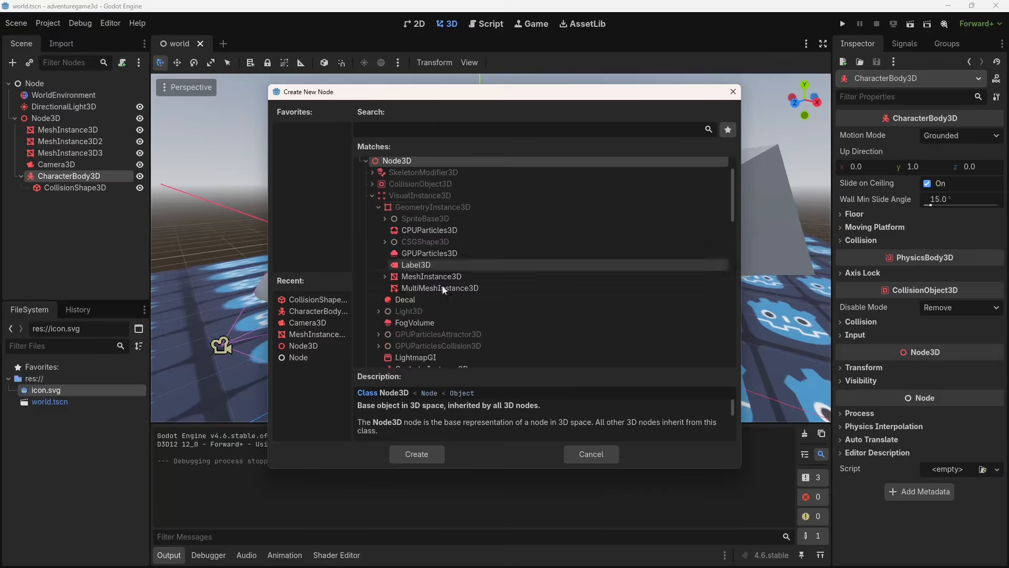
click(432, 277)
click(440, 454)
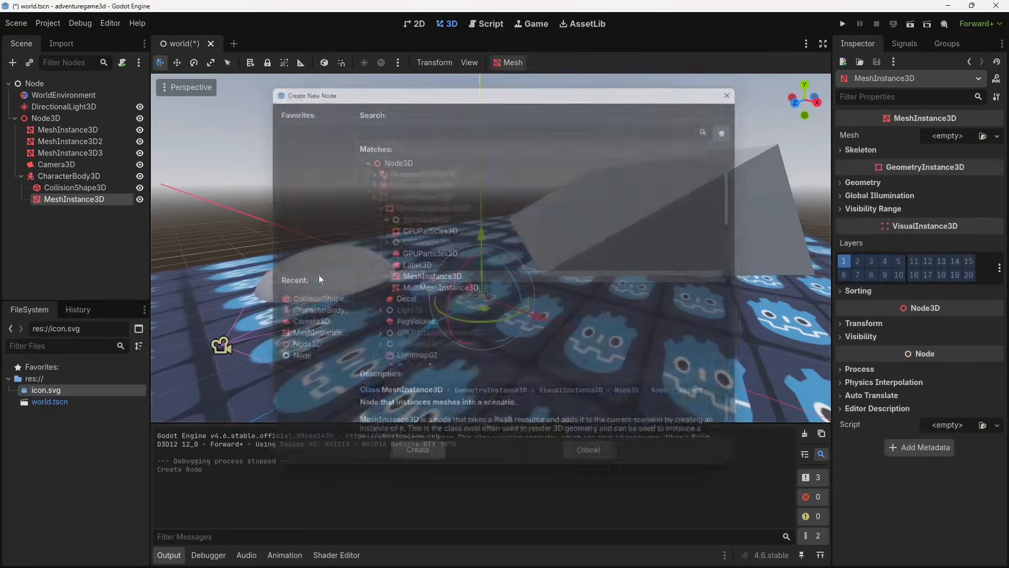
Assign a new CapsuleMesh to the MeshInstance3D under CharacterBody3D and compare it with the CollisionShape3D capsule's dimensions.
scroll(469, 310, up, 3)
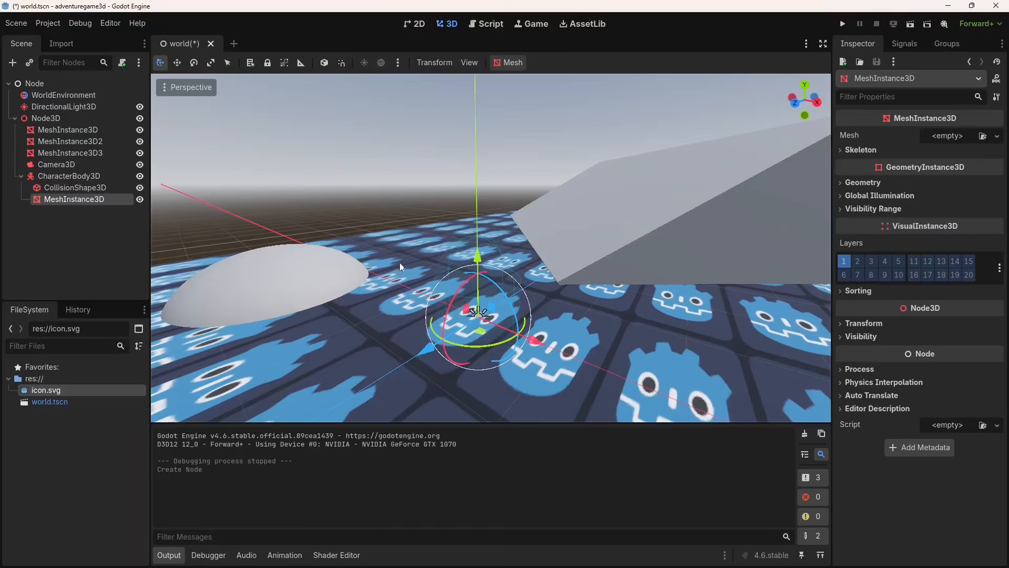
click(951, 138)
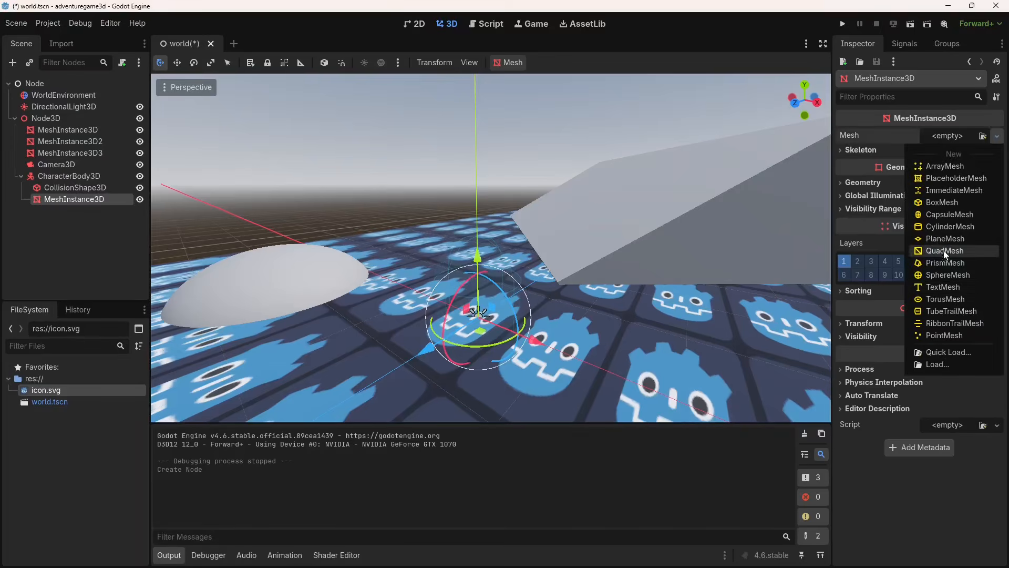
click(935, 216)
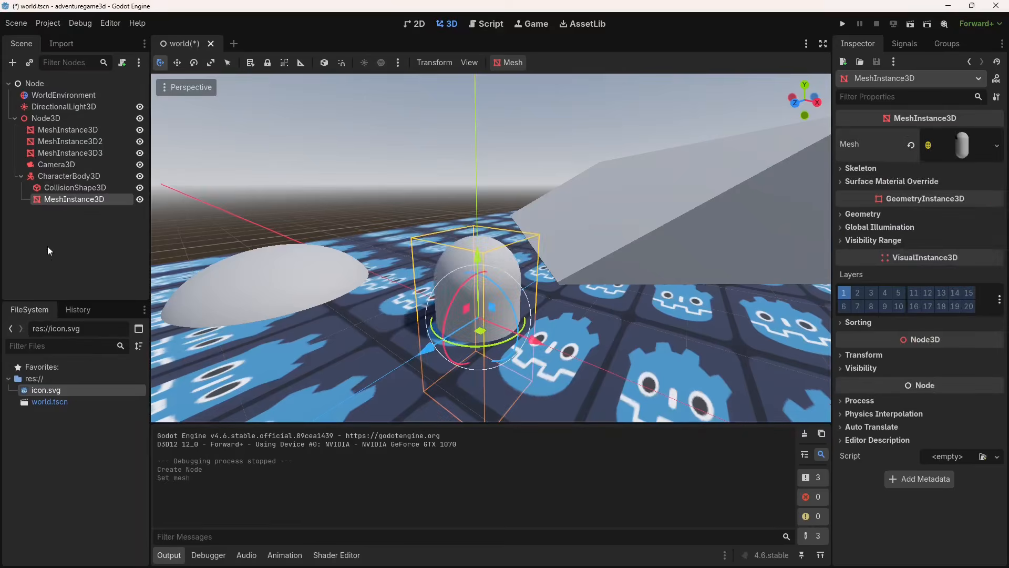
click(91, 188)
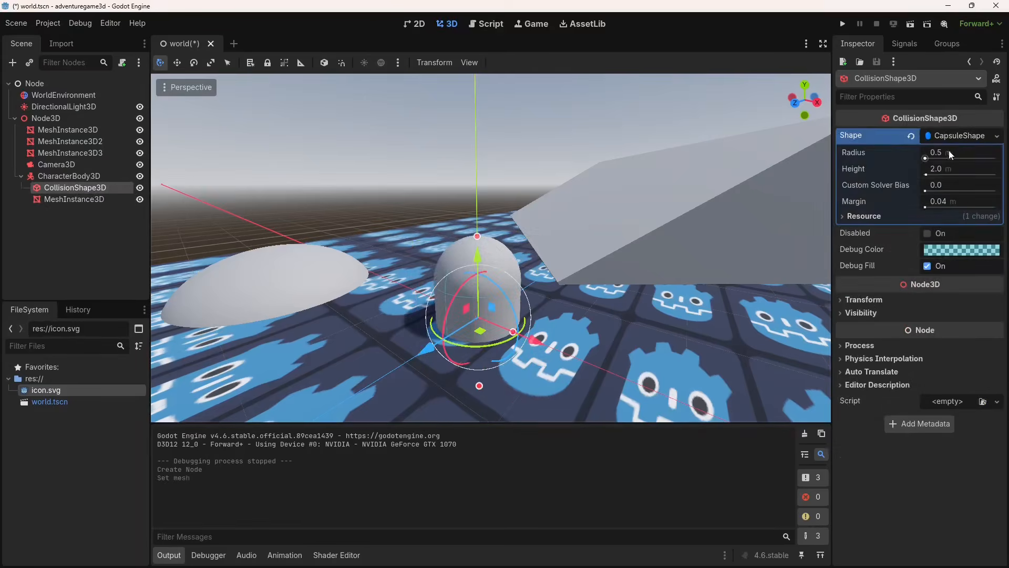
click(77, 199)
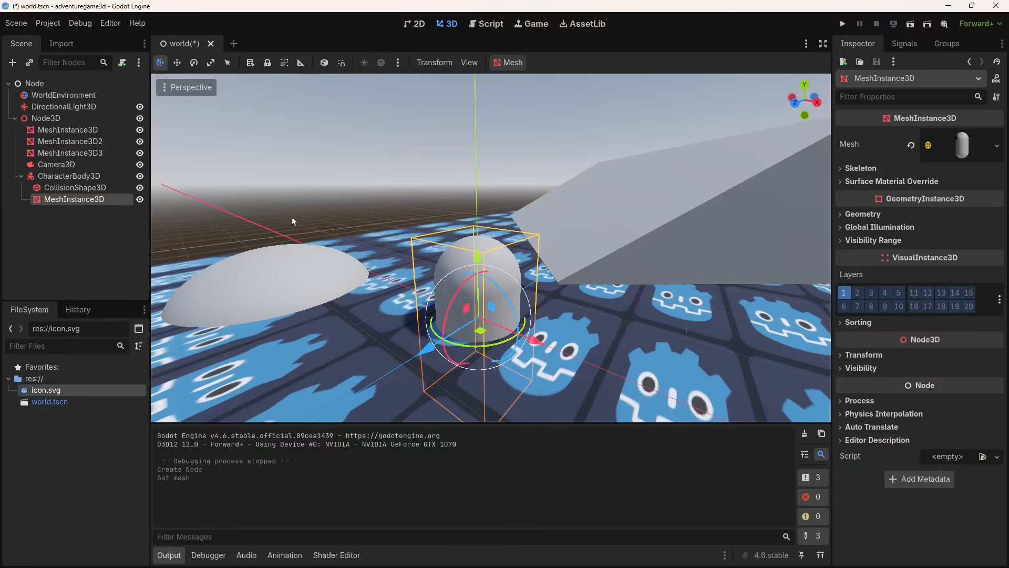
Try raising the dome mesh MeshInstance3D3 above the floor and reparenting it under CharacterBody3D, undoing each change.
click(268, 287)
click(674, 184)
click(289, 298)
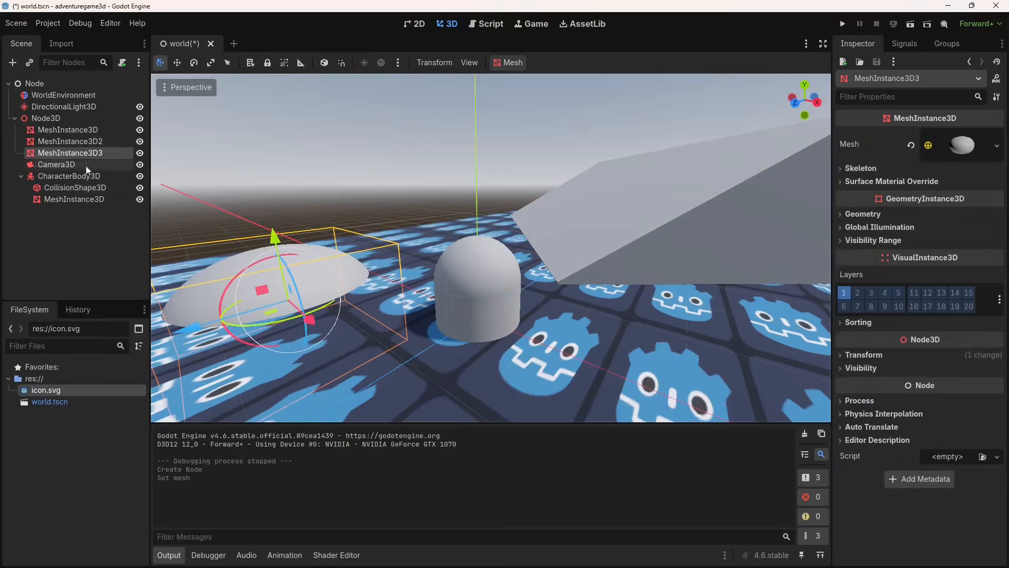
drag(274, 237, 254, 145)
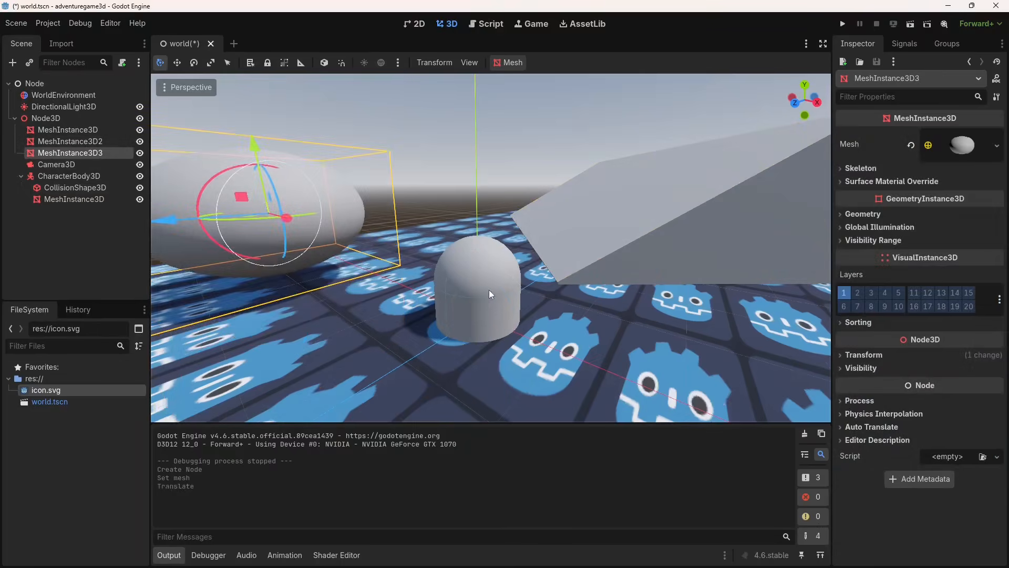
key(ctrl+z)
drag(71, 153, 76, 179)
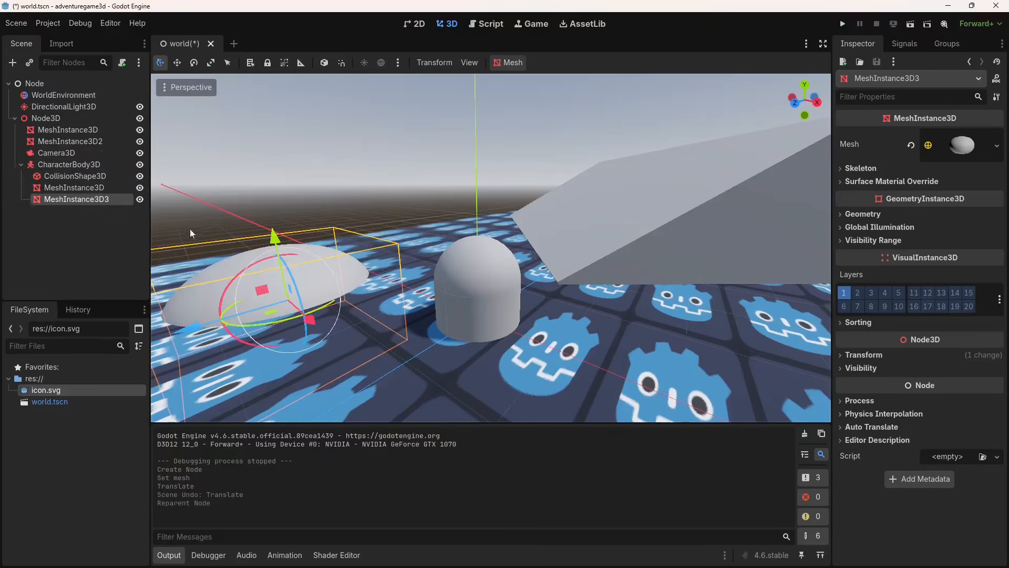
key(ctrl+z)
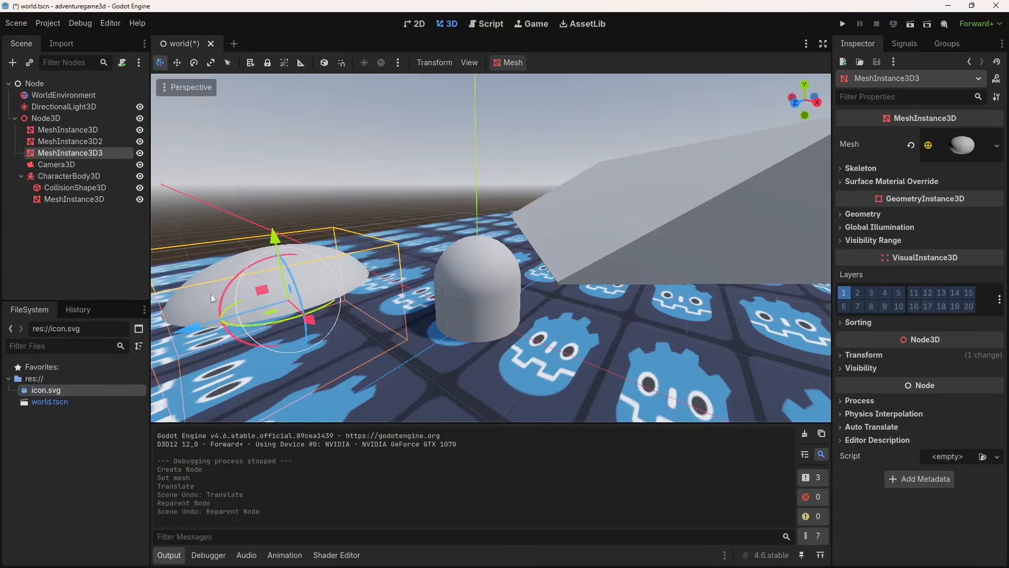
Move the capsule MeshInstance3D far along the negative X axis, to about -16.457 m, and compare it with the CollisionShape3D left behind.
click(421, 308)
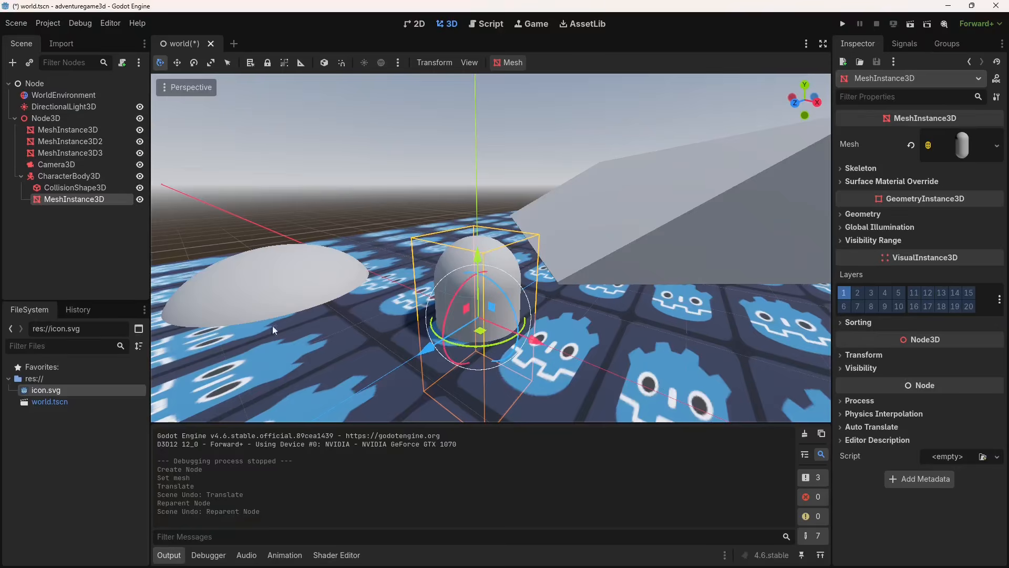
drag(541, 343, 207, 248)
click(69, 239)
scroll(550, 348, down, 5)
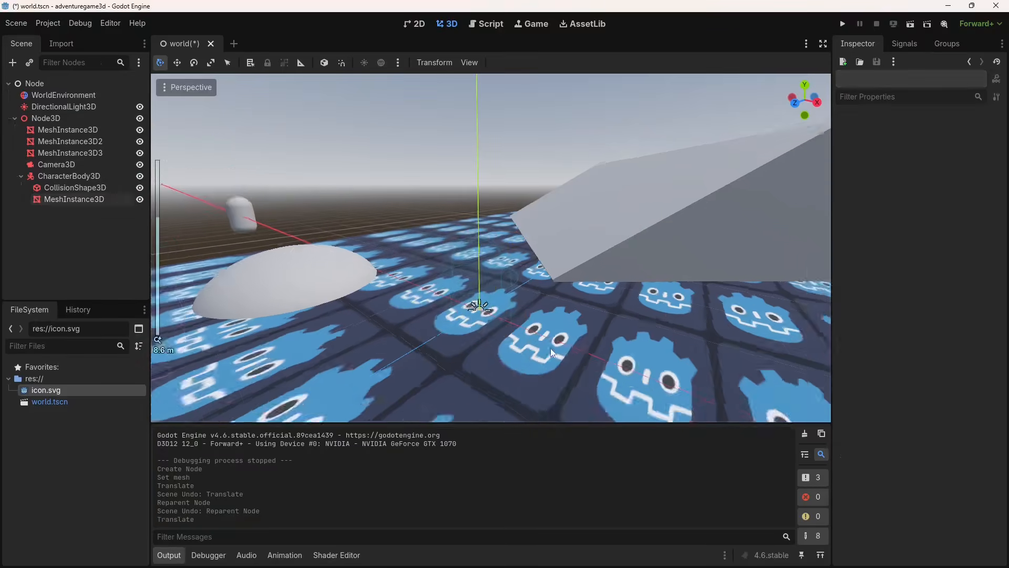
scroll(443, 352, up, 11)
scroll(293, 285, down, 5)
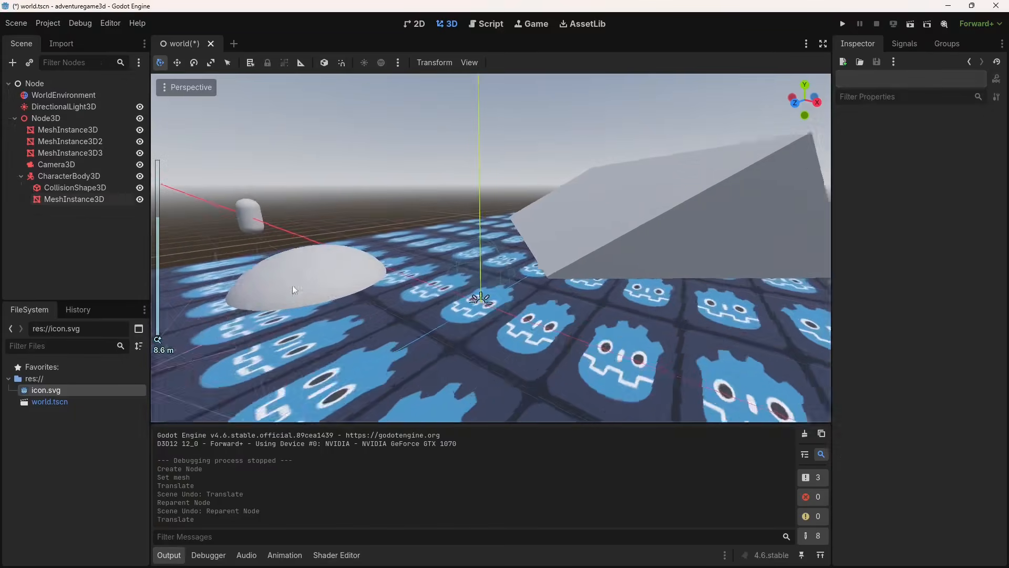
click(494, 333)
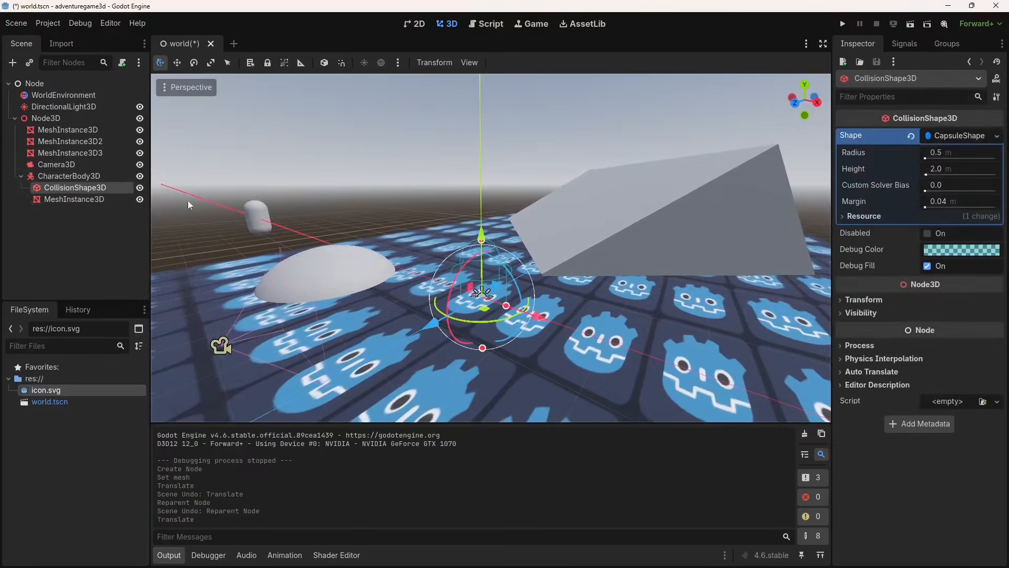
click(93, 240)
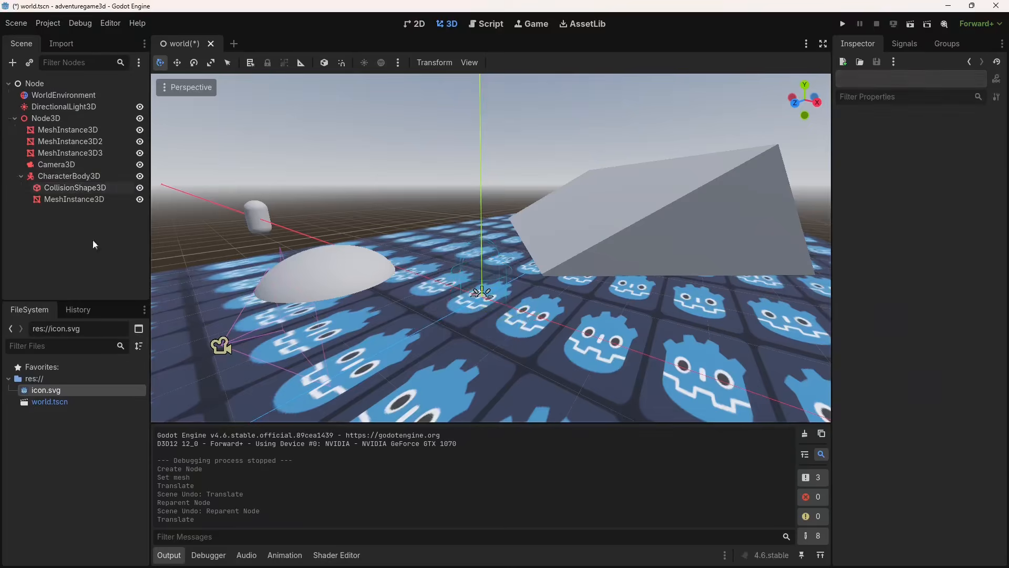
click(257, 217)
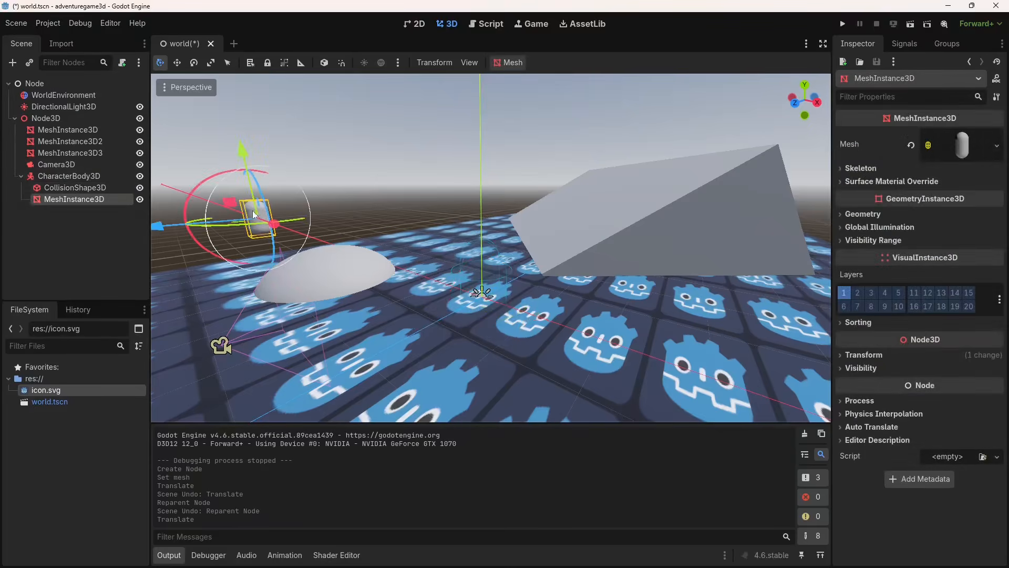
Select CharacterBody3D, examine its bounds around both children and show its Transform properties.
click(80, 176)
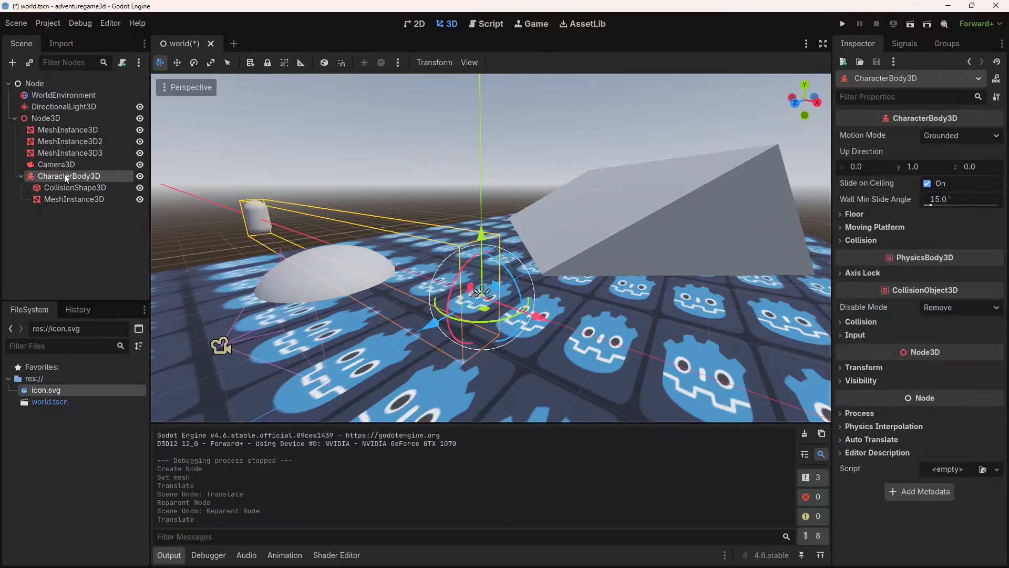
scroll(459, 363, up, 5)
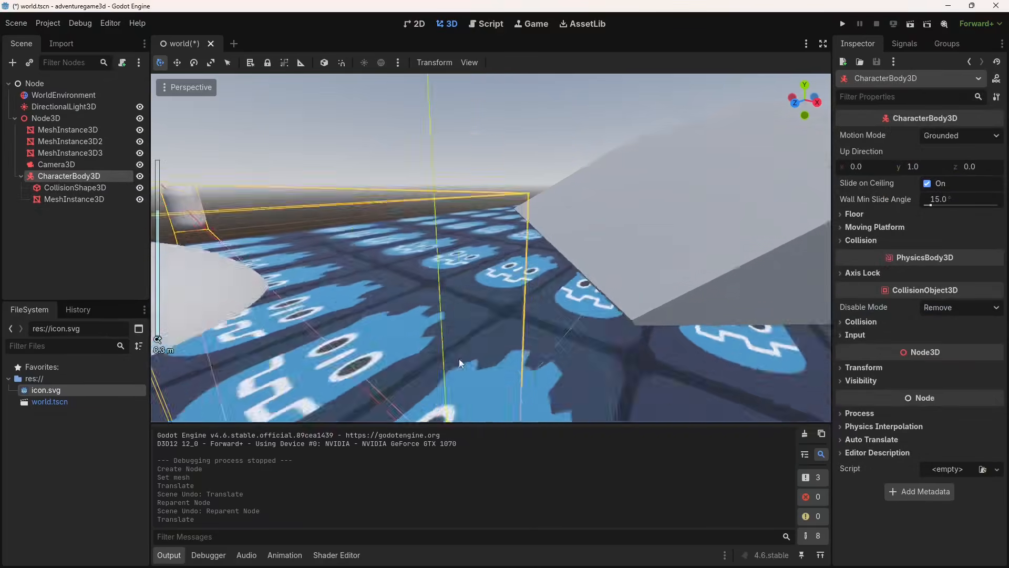
scroll(462, 347, down, 5)
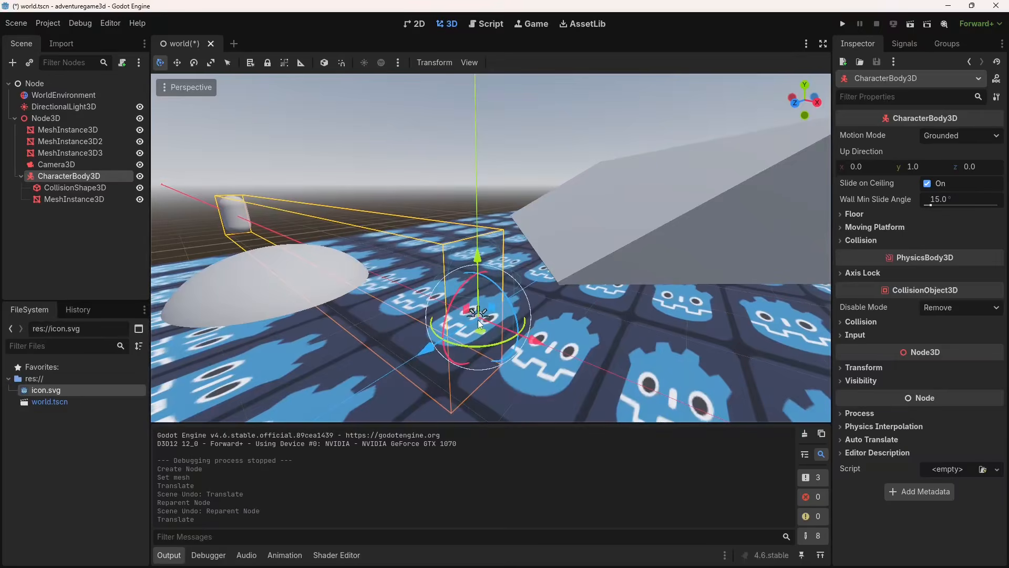
click(873, 367)
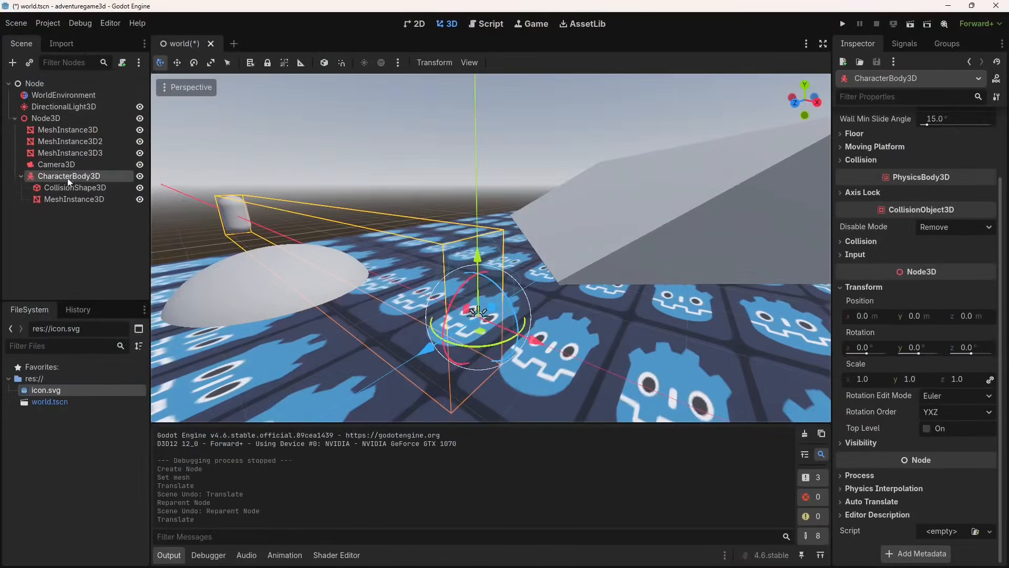
Try moving CharacterBody3D up and along its other axes together with its children, and undo all the moves.
drag(477, 258, 477, 121)
drag(535, 179, 295, 175)
drag(360, 111, 363, 141)
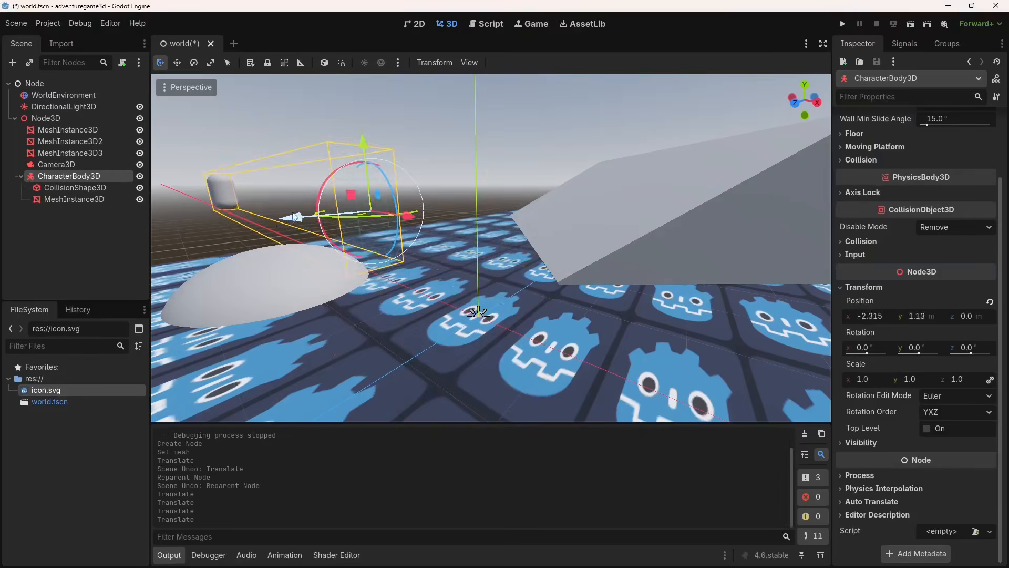
drag(293, 214, 337, 253)
key(ctrl+z)
key(ctrl+z)
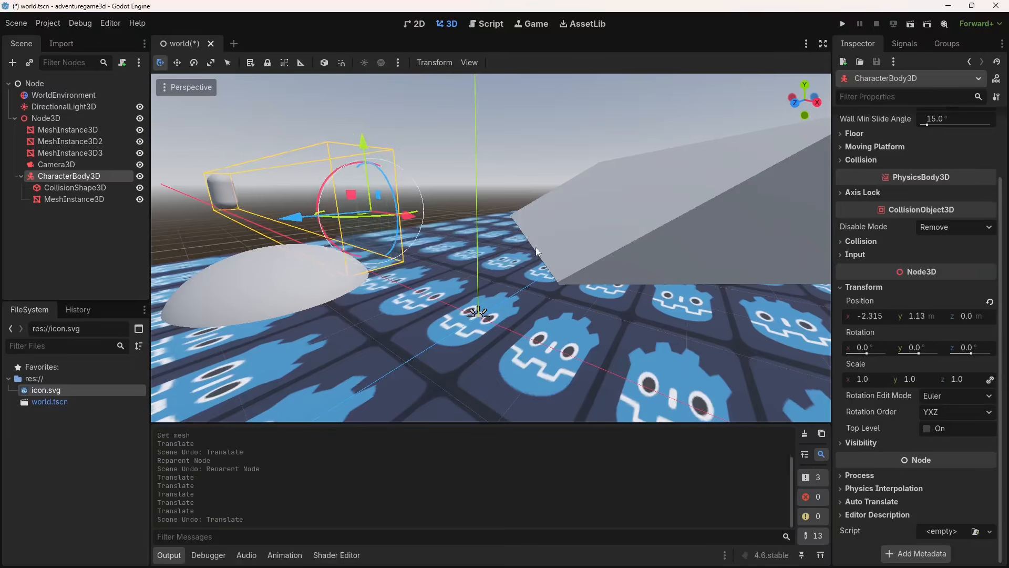
key(ctrl+z)
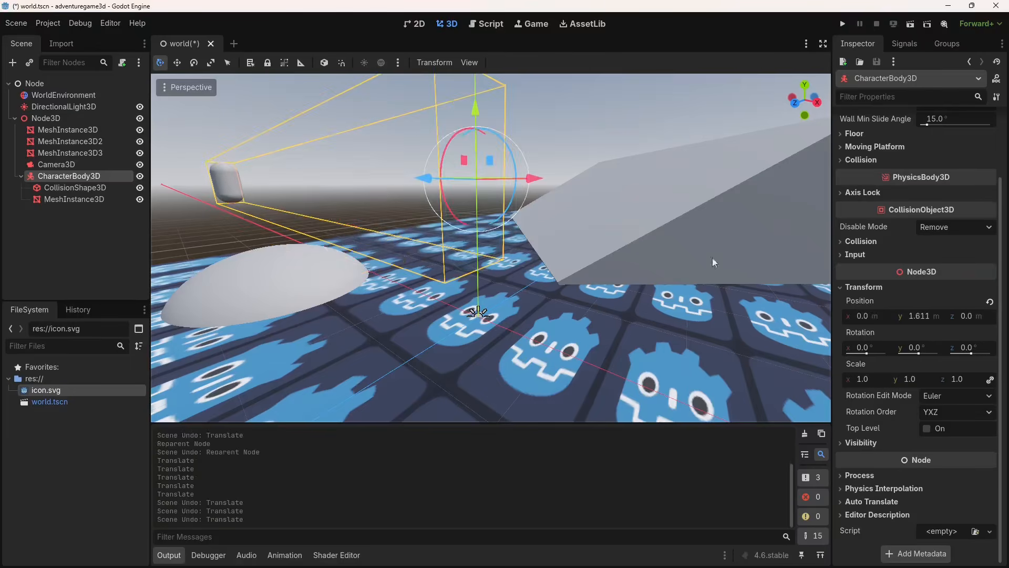
key(ctrl+z)
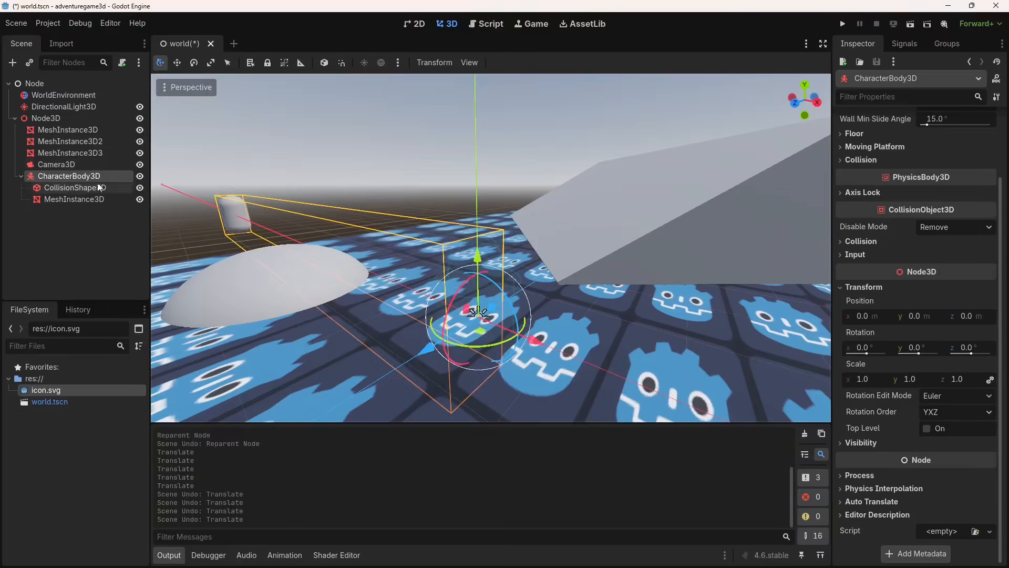
Select the displaced capsule MeshInstance3D and reset its position to 0 on all axes.
click(319, 255)
click(297, 172)
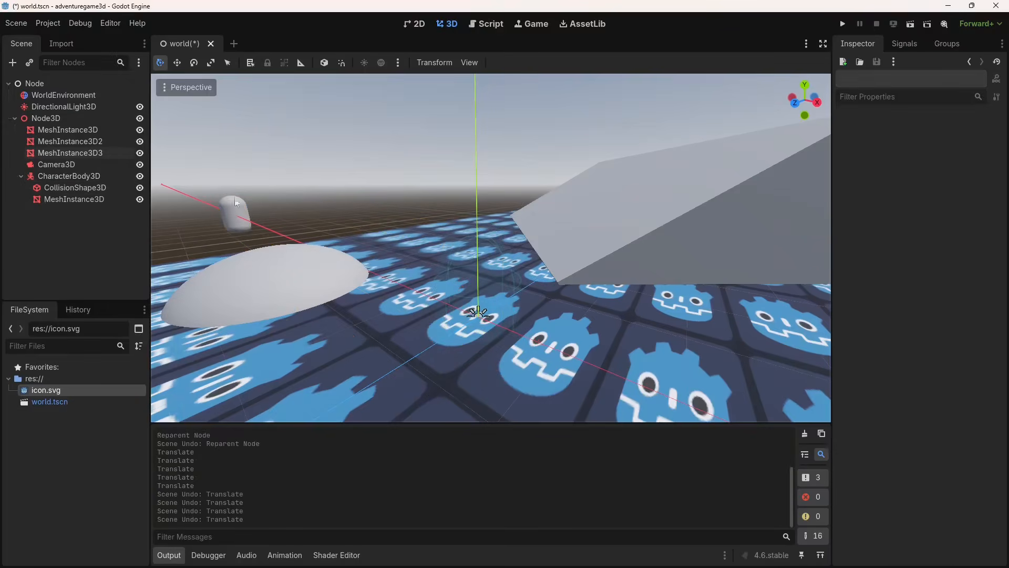
click(241, 213)
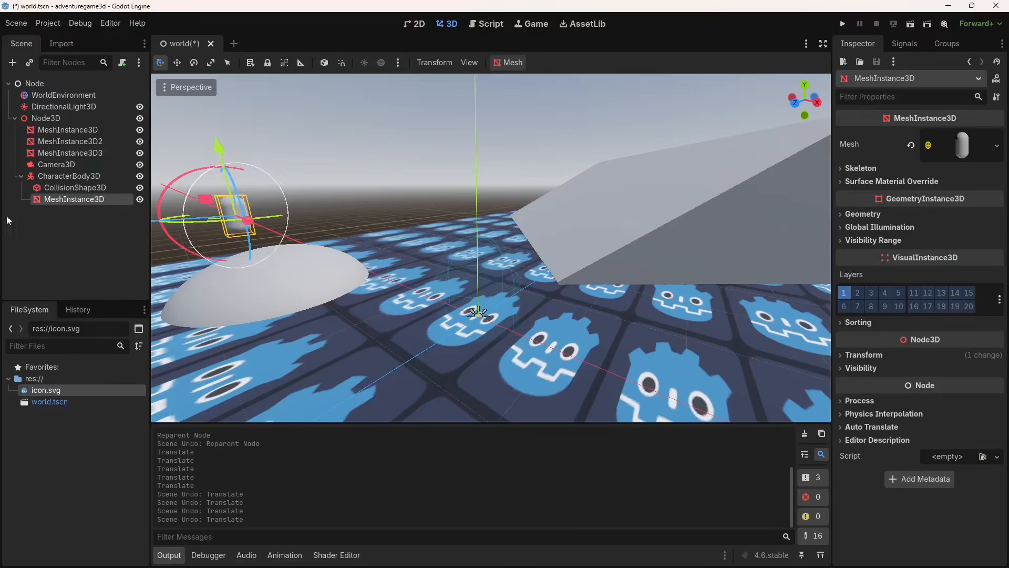
click(883, 355)
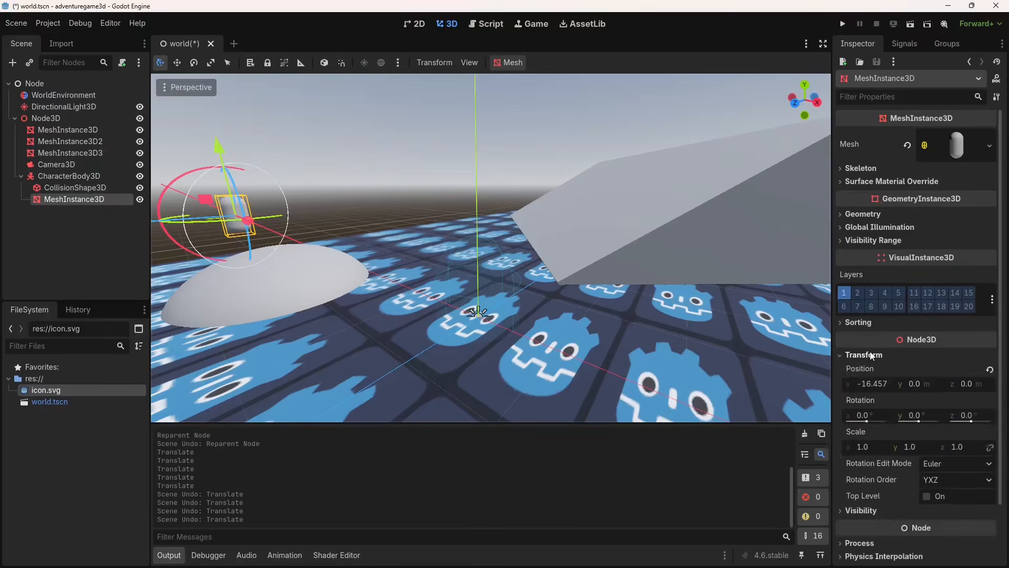
click(990, 370)
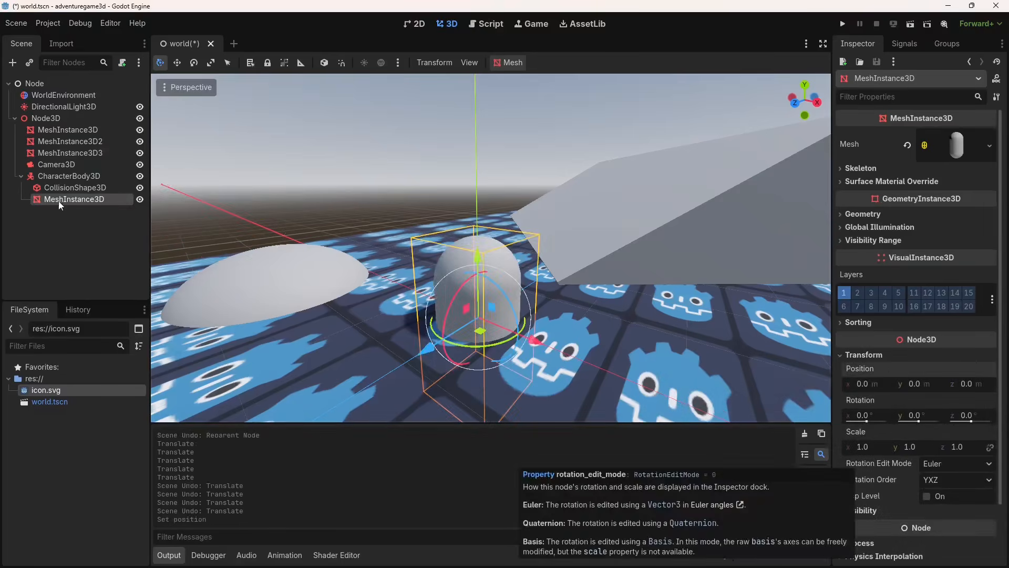
Move CharacterBody3D with its children to about X -1.127 m and Y 1.589 m.
click(67, 175)
drag(550, 342, 452, 351)
drag(415, 230, 457, 90)
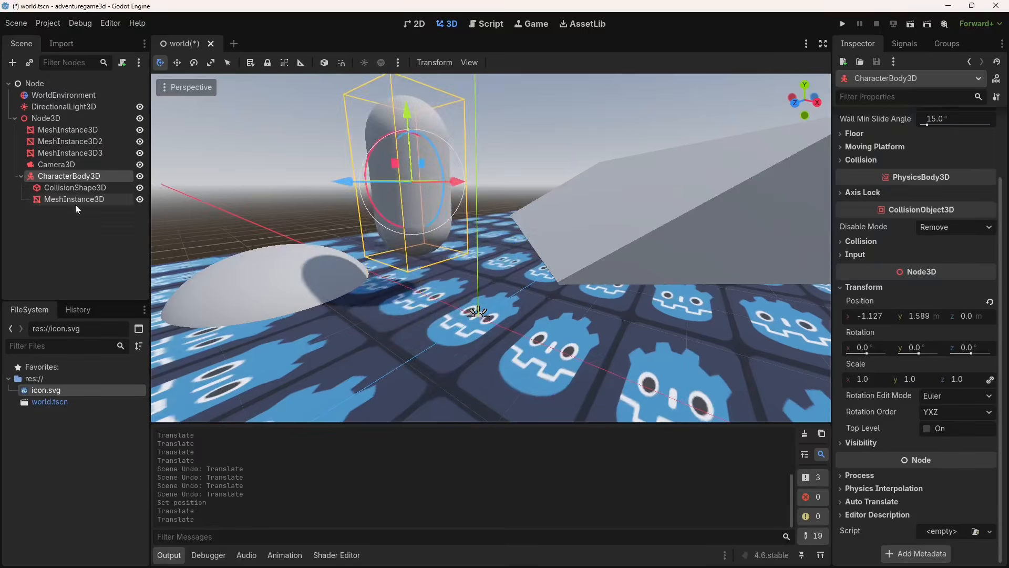
Compare the capsule MeshInstance3D's position relative to its parent with the position of CharacterBody3D.
click(72, 199)
scroll(878, 368, down, 3)
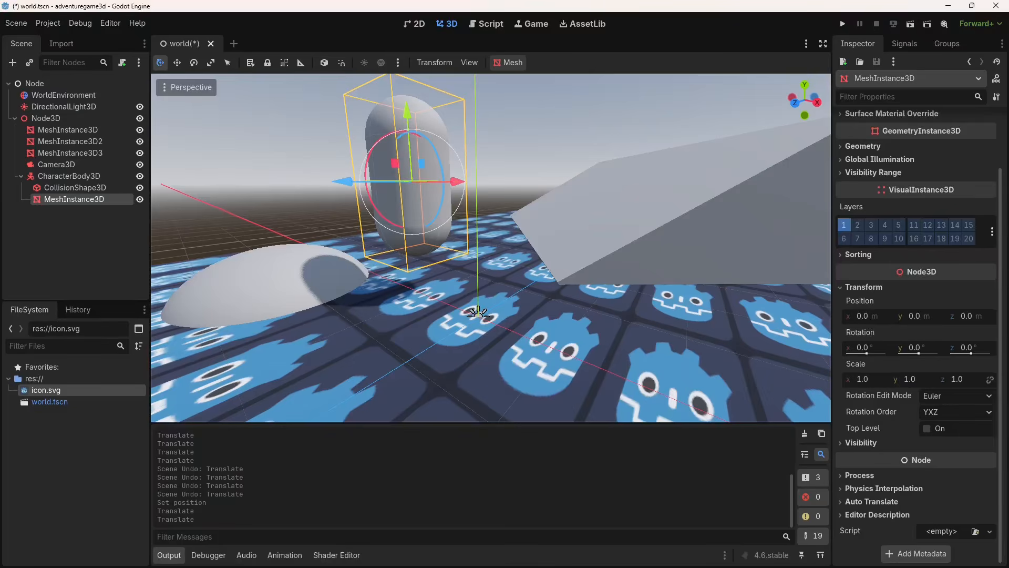
click(84, 177)
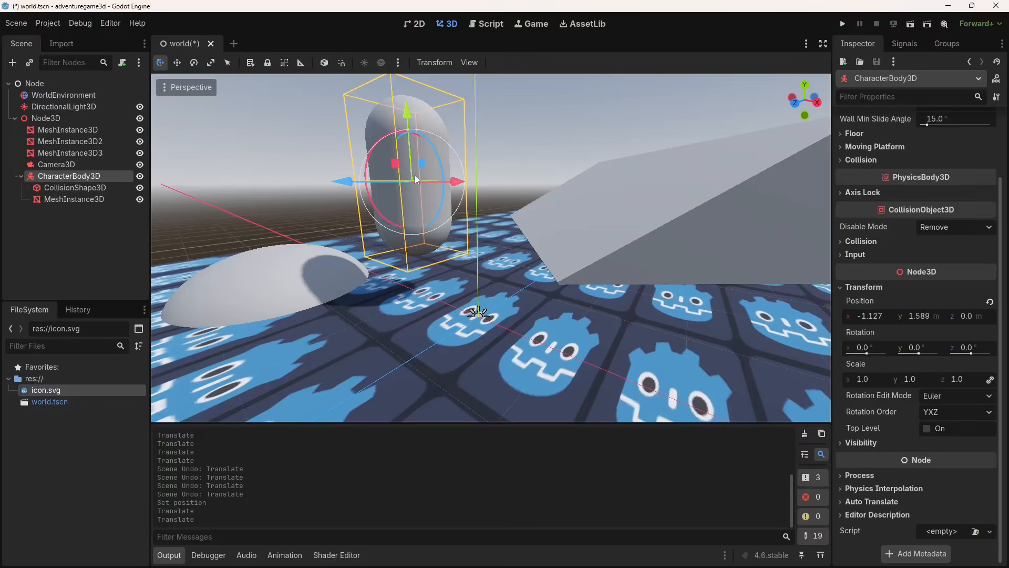
scroll(414, 175, down, 5)
scroll(522, 184, up, 2)
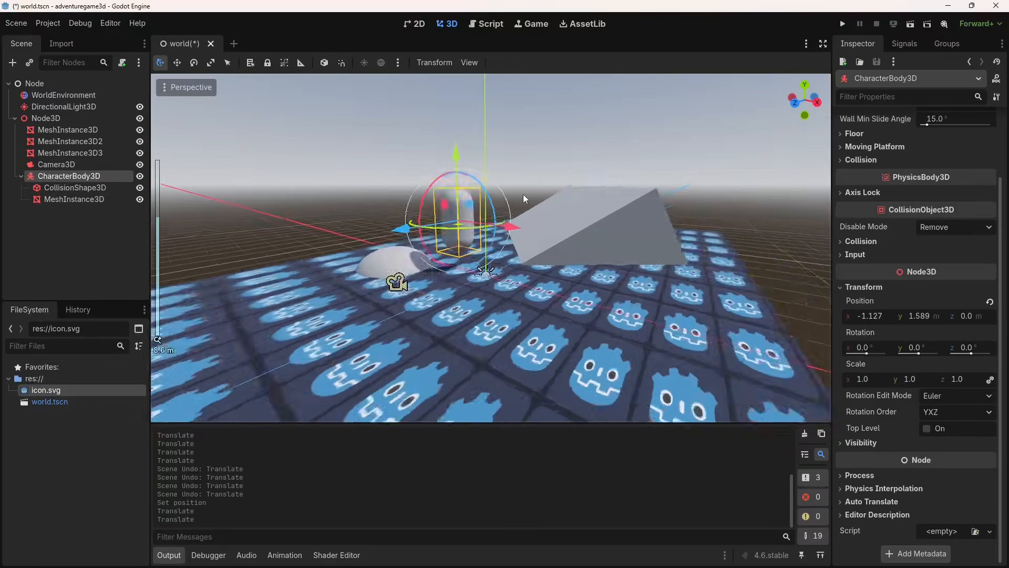
scroll(523, 194, up, 2)
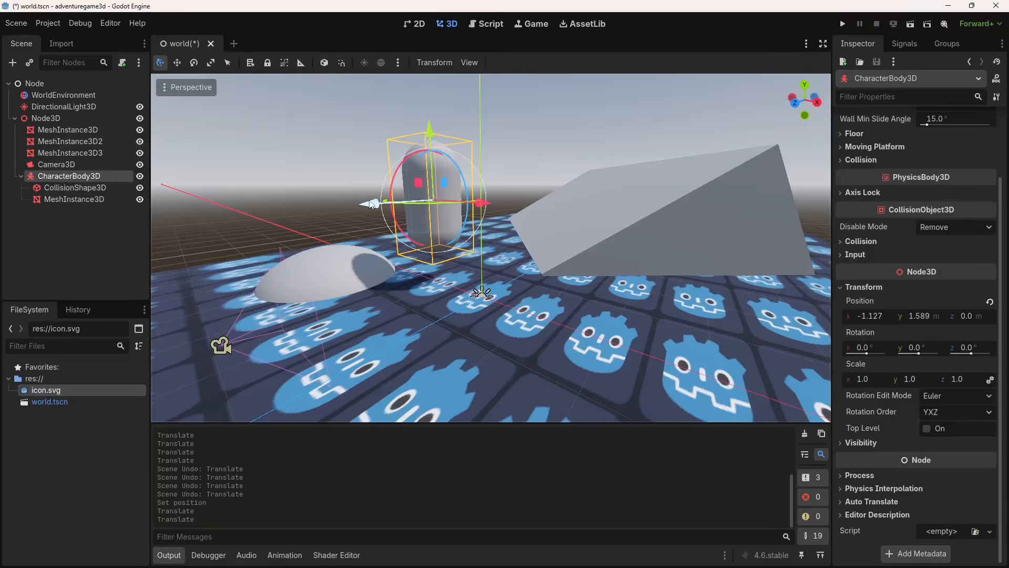
Try moving the capsule MeshInstance3D along the X axis on its own, and undo the move.
click(117, 203)
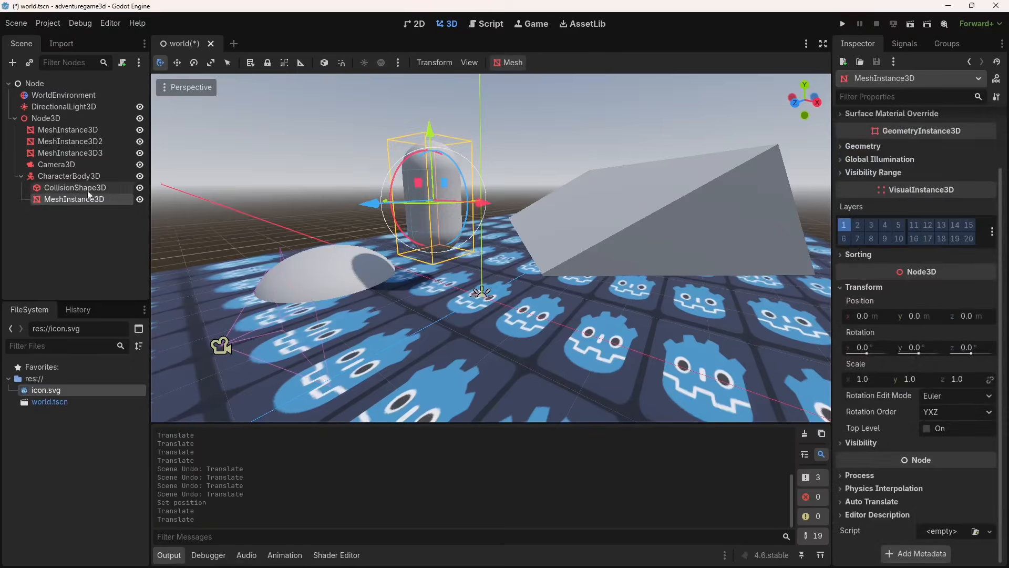
drag(482, 204, 439, 209)
key(ctrl+z)
Show the Transform properties of the parent Node3D to compare them with CharacterBody3D's position.
click(48, 177)
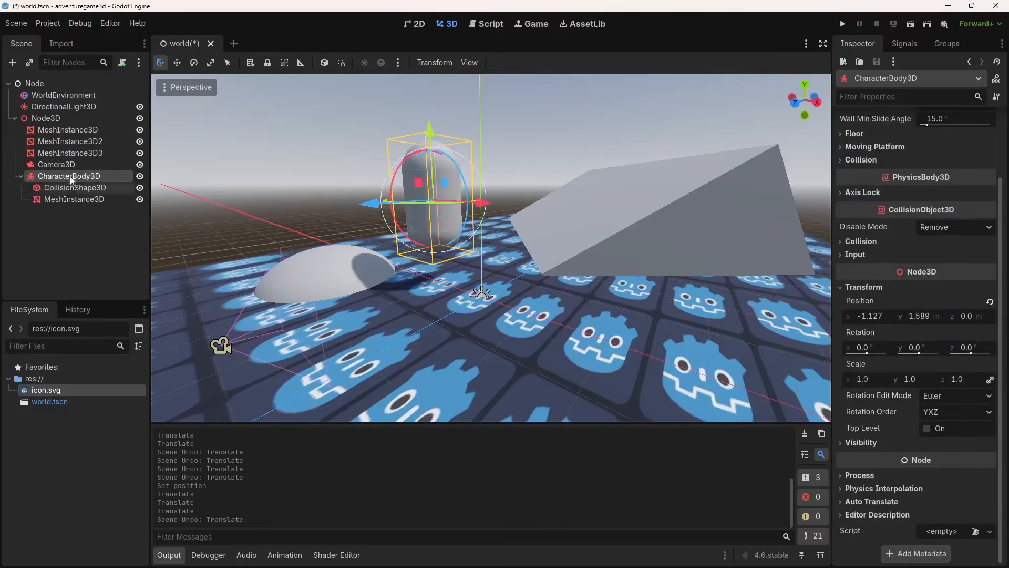
click(58, 120)
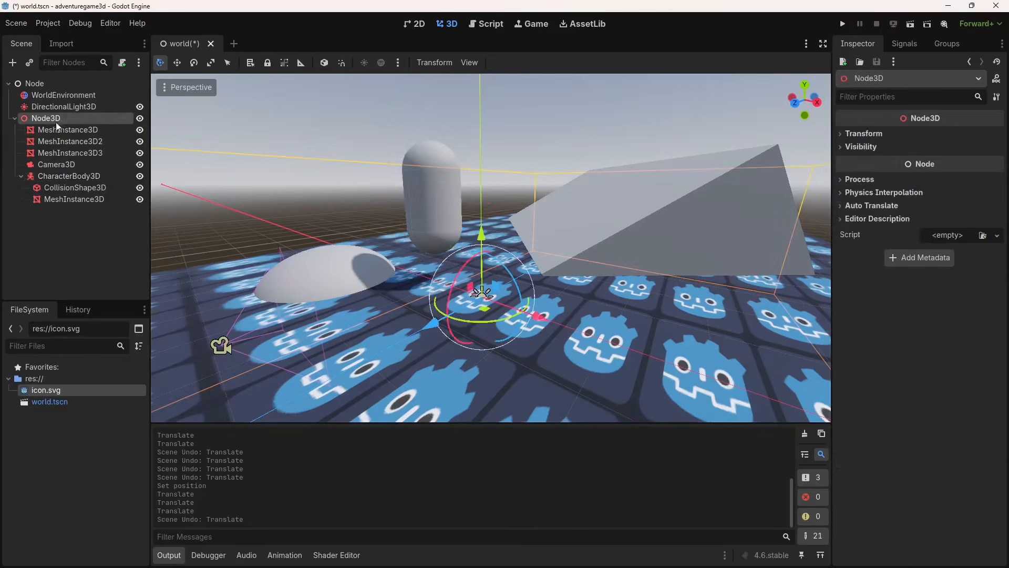
click(868, 134)
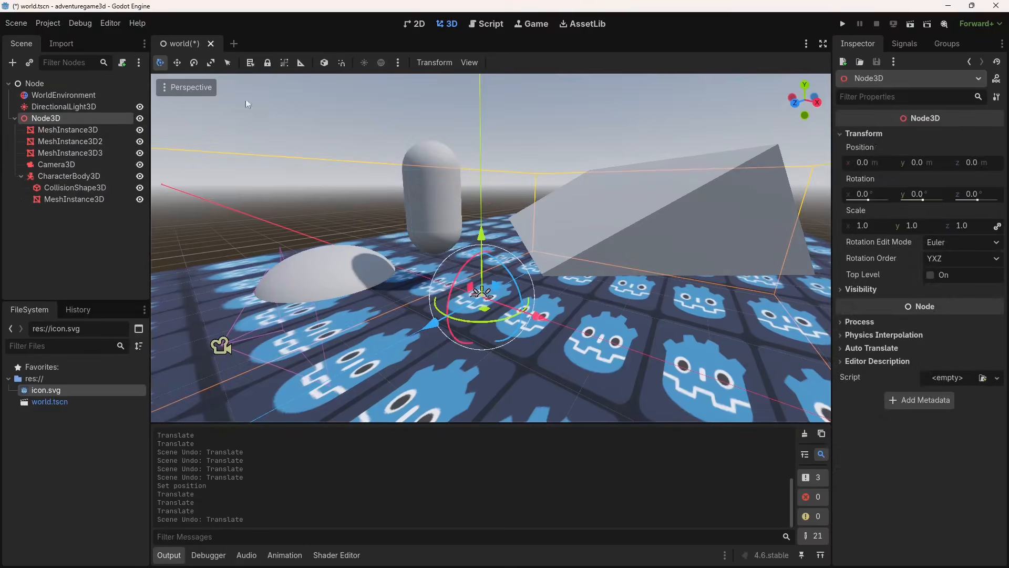
Reset CharacterBody3D's position to 0 on all axes and save the world scene.
click(80, 177)
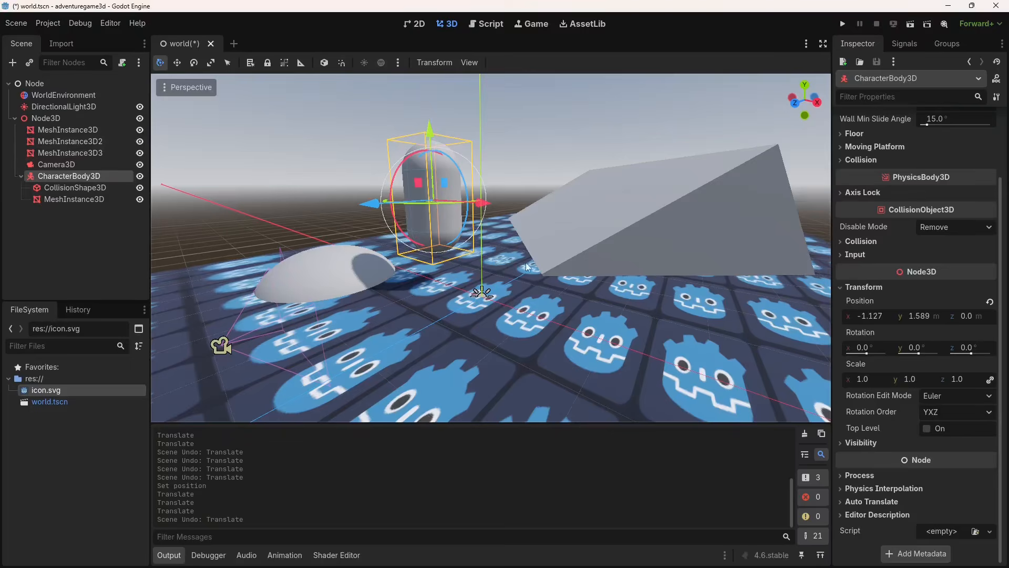
click(989, 302)
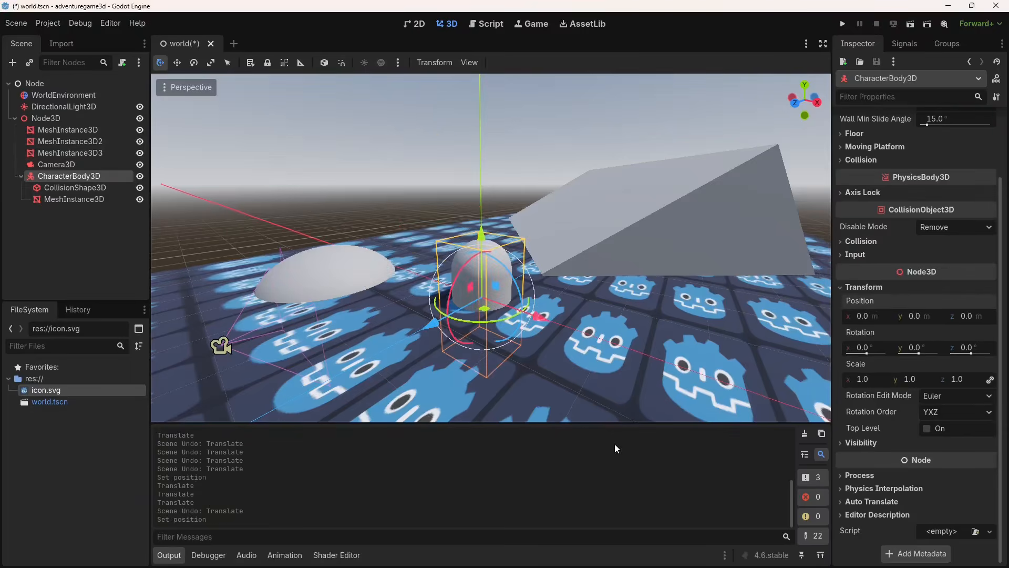
key(ctrl+s)
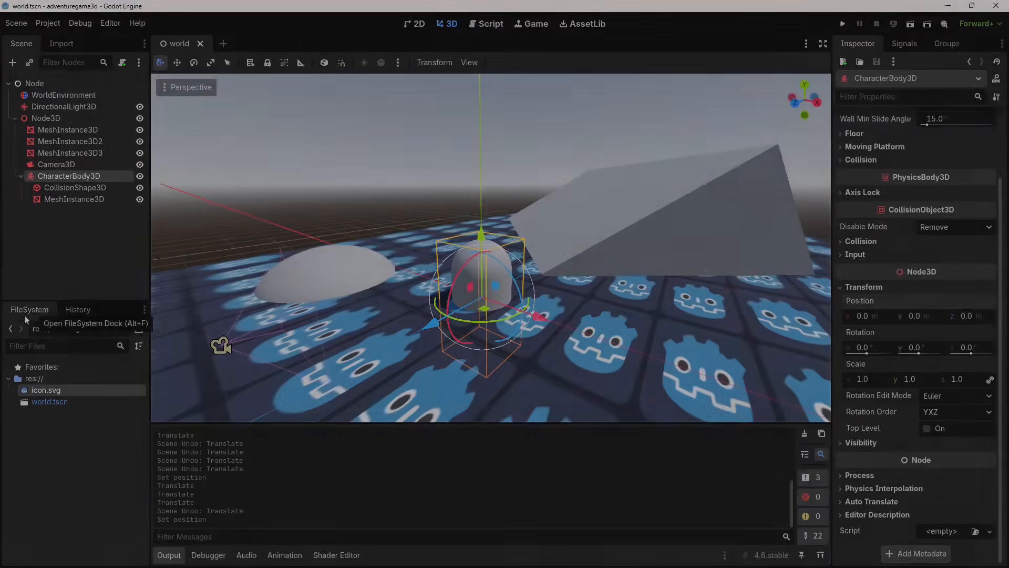
Examine Camera3D, CharacterBody3D and its CollisionShape3D and MeshInstance3D children to review how the player is built.
click(78, 153)
click(78, 164)
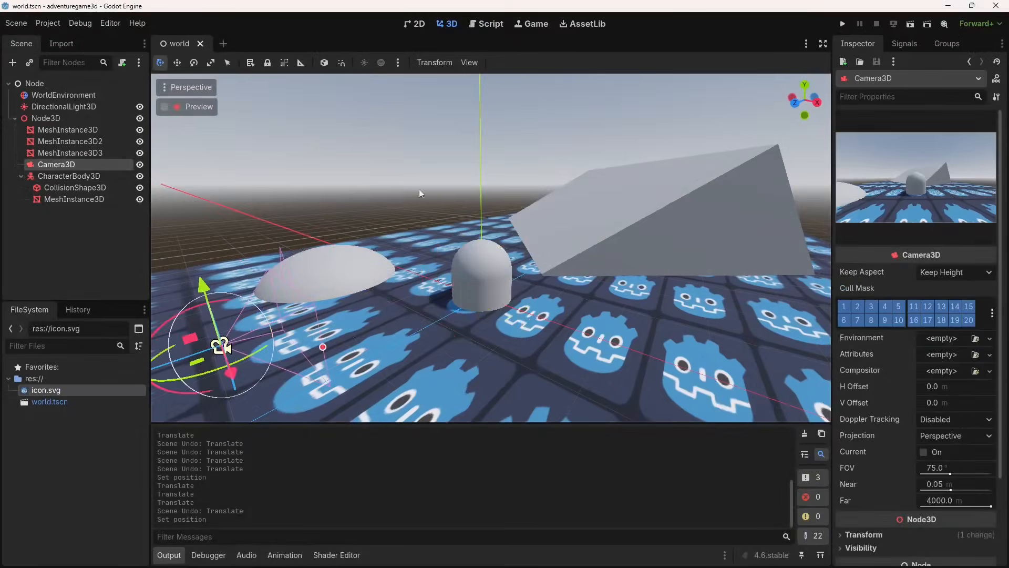
click(74, 176)
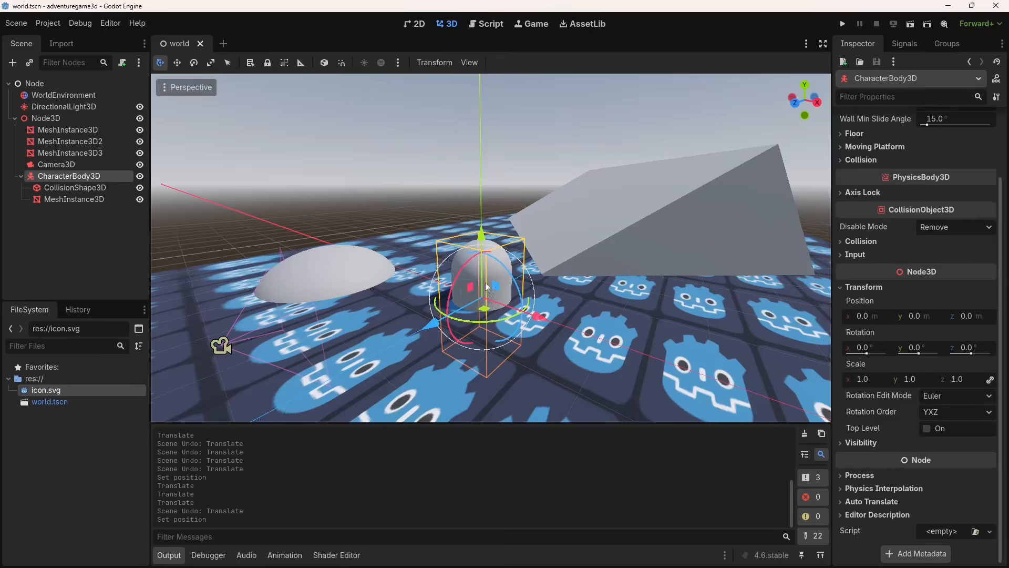
scroll(946, 213, up, 3)
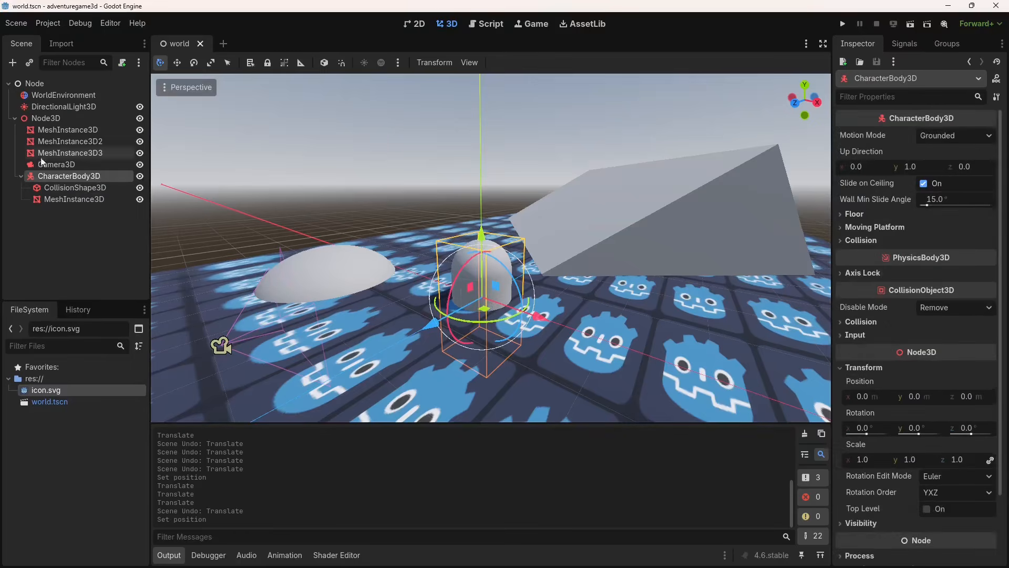
click(52, 202)
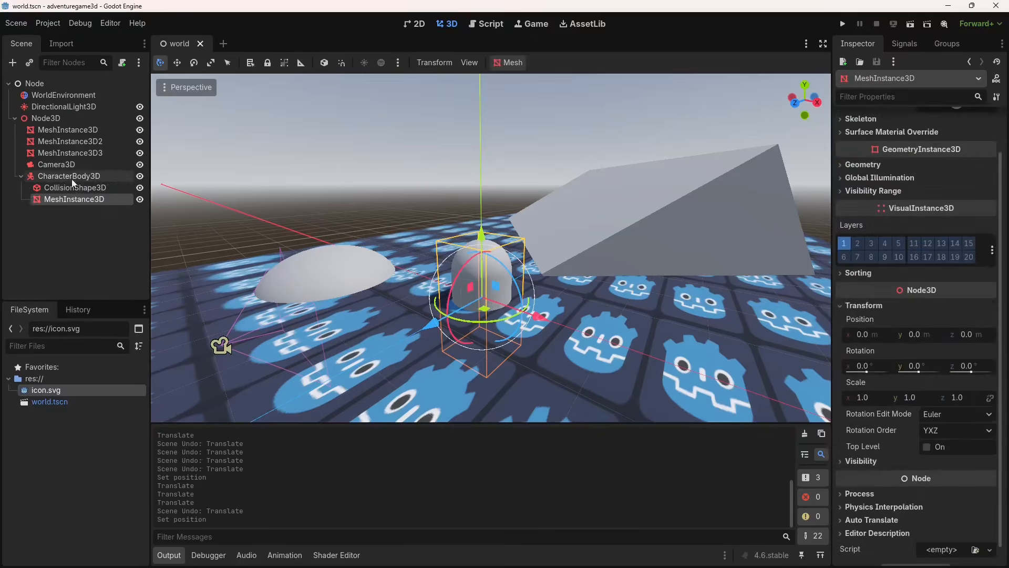
click(72, 188)
click(53, 200)
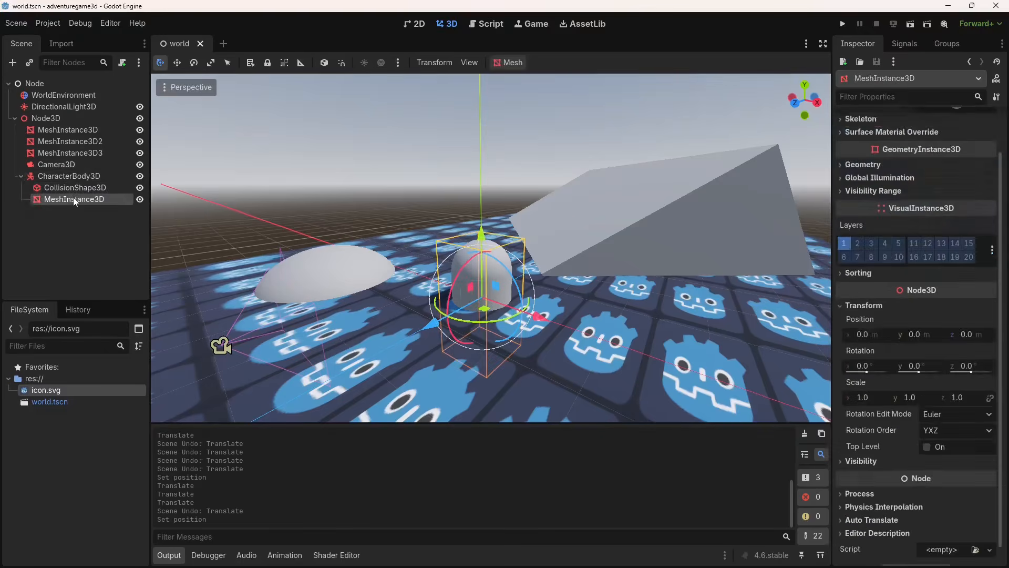
Raise CharacterBody3D along the Y axis so its position is 0, 1, 0 m above the ground plane.
click(65, 175)
drag(482, 237, 619, 122)
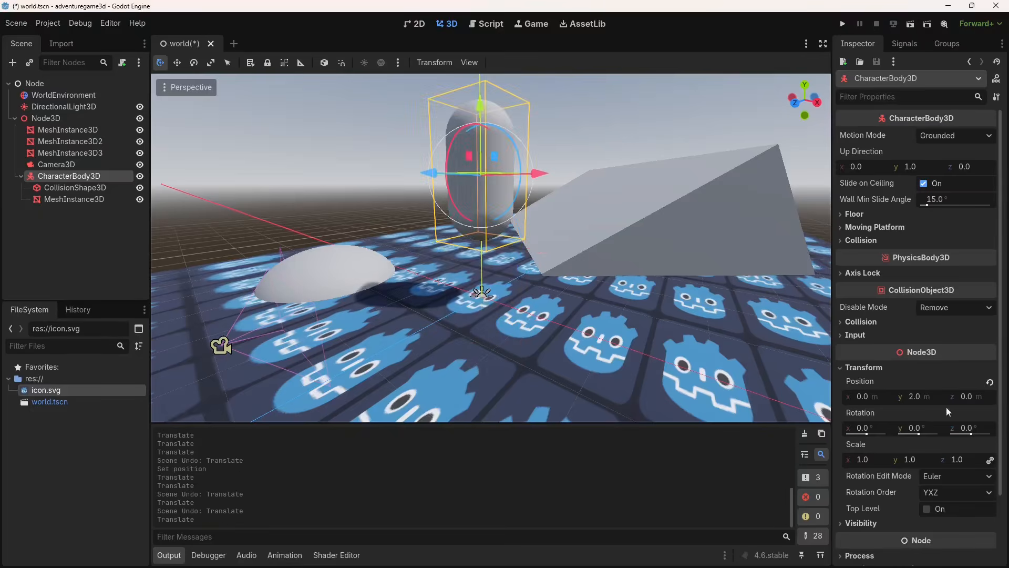
mouse_move(473, 158)
ctrl+mouse_down()
mouse_move(481, 213)
mouse_move(480, 158)
ctrl+mouse_up()
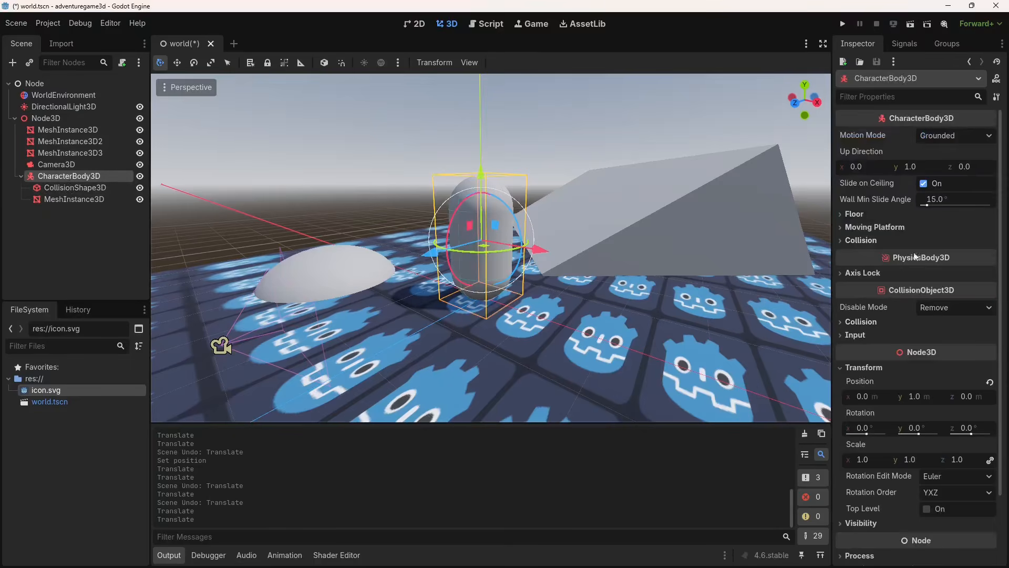
Attach a new GDScript at res://character_body_3d.gd to CharacterBody3D, using the CharacterBody3D: Basic Movement template.
scroll(922, 257, down, 3)
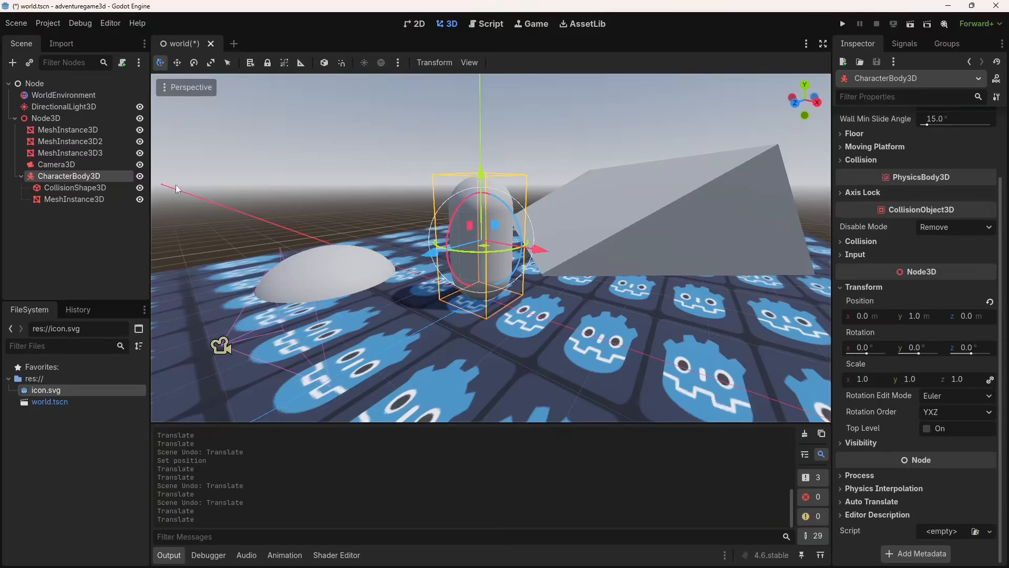
click(63, 164)
click(68, 177)
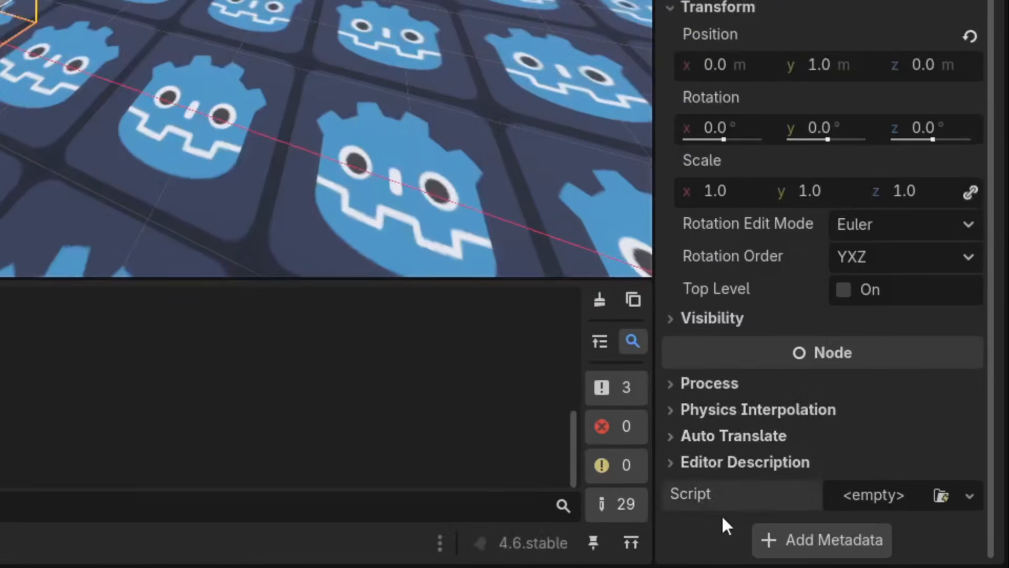
click(894, 495)
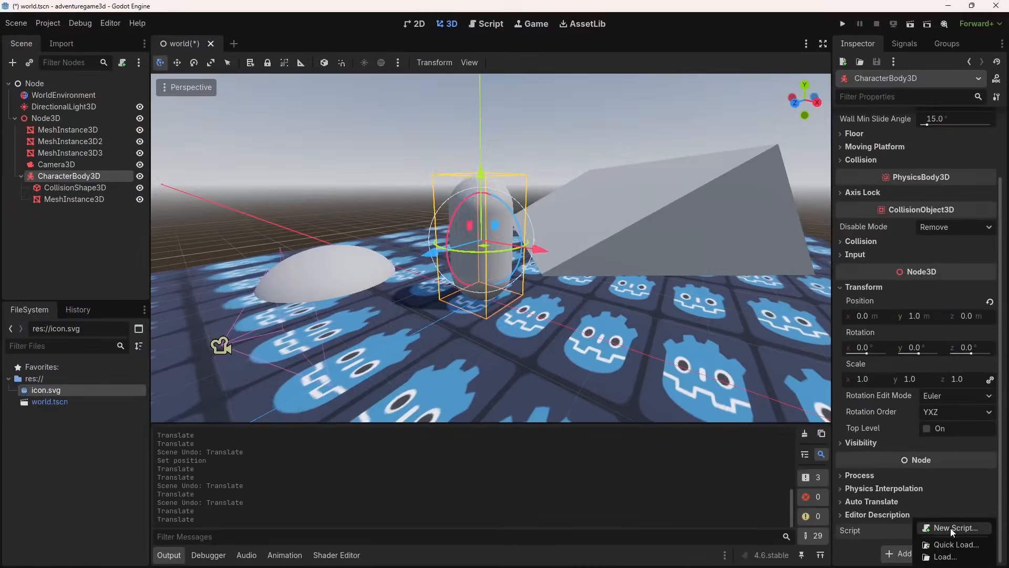
click(950, 528)
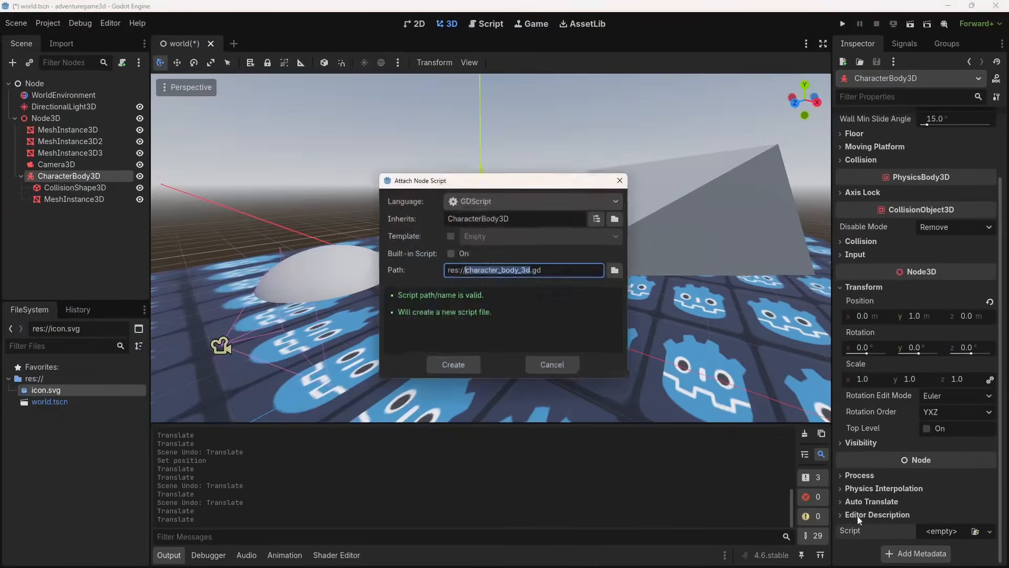
mouse_move(454, 181)
mouse_down()
mouse_move(564, 185)
mouse_move(444, 172)
mouse_up()
click(439, 286)
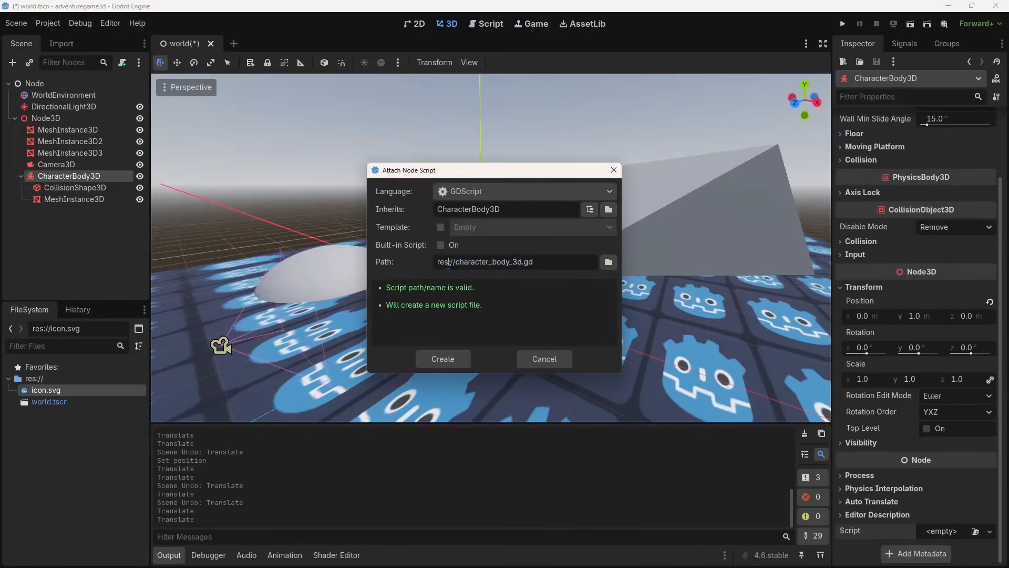
click(441, 227)
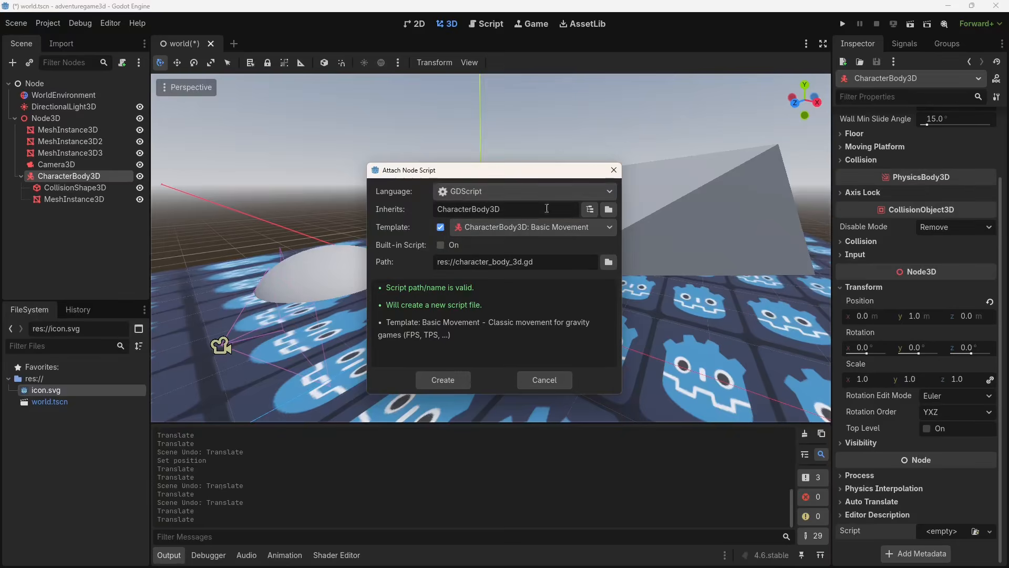
click(468, 228)
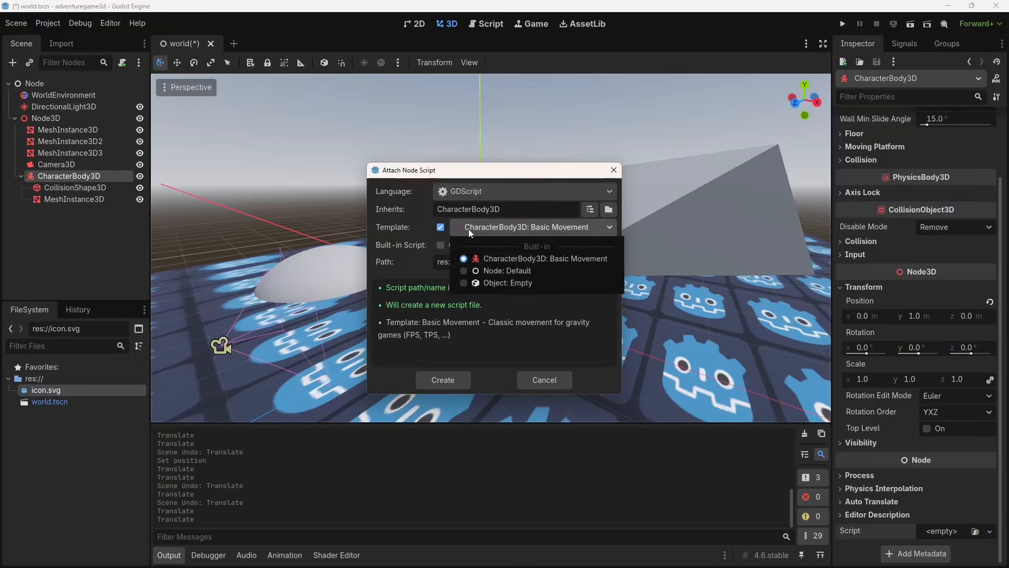
click(635, 242)
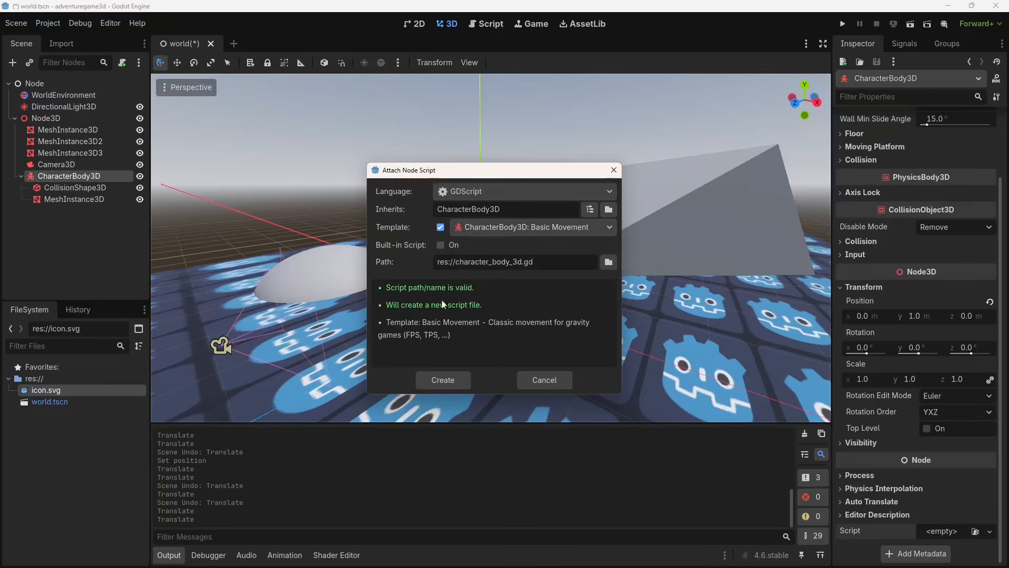
click(435, 381)
Review the speed, jump, gravity and movement code in character_body_3d.gd, and save the scene.
scroll(434, 381, down, 2)
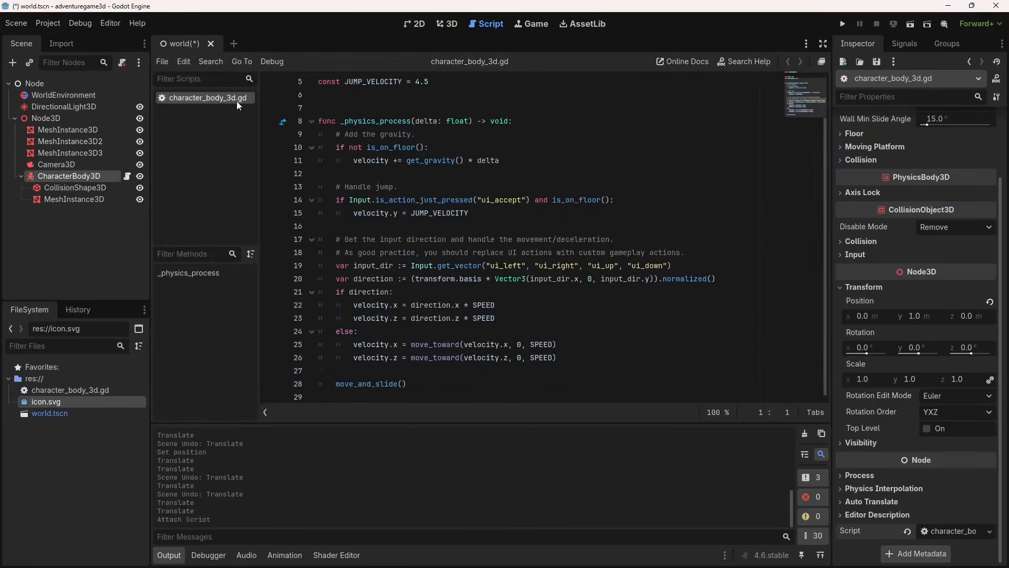
scroll(683, 159, up, 2)
scroll(457, 175, down, 2)
scroll(457, 175, up, 2)
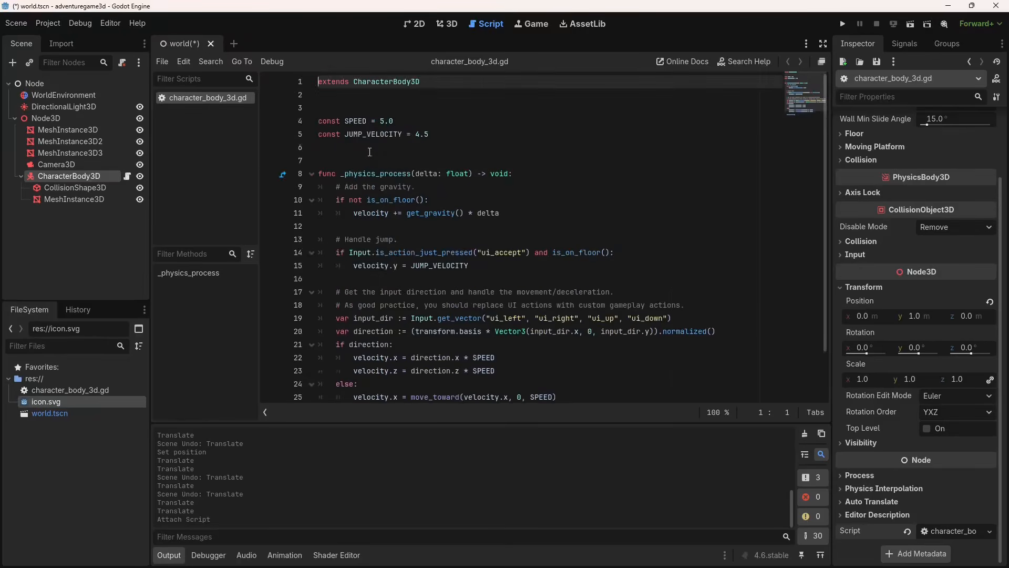
scroll(370, 152, down, 2)
scroll(401, 373, up, 2)
click(429, 153)
key(ctrl+s)
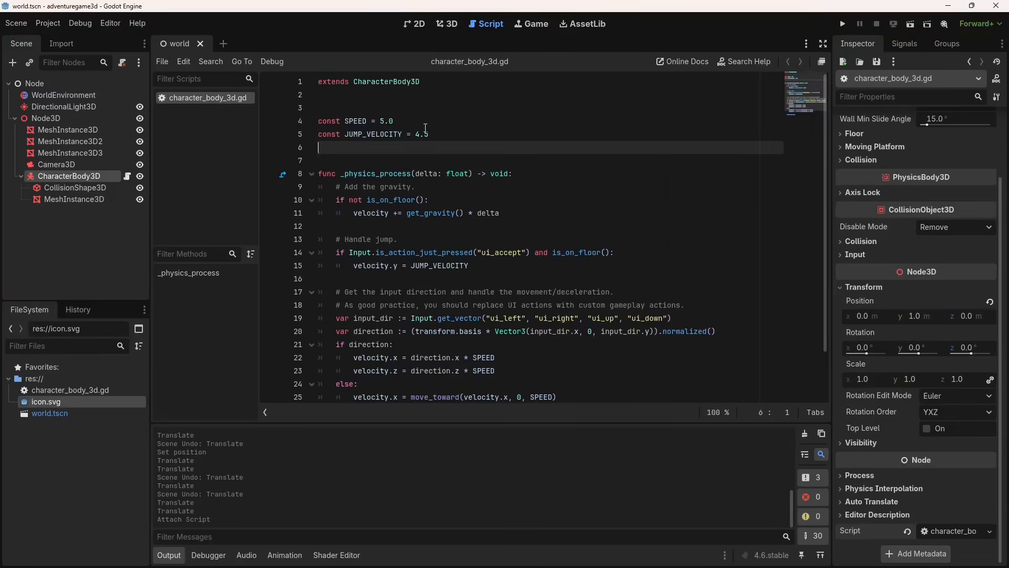
Look through the 3D, Script and 2D workspaces, and return to the 3D workspace.
click(449, 24)
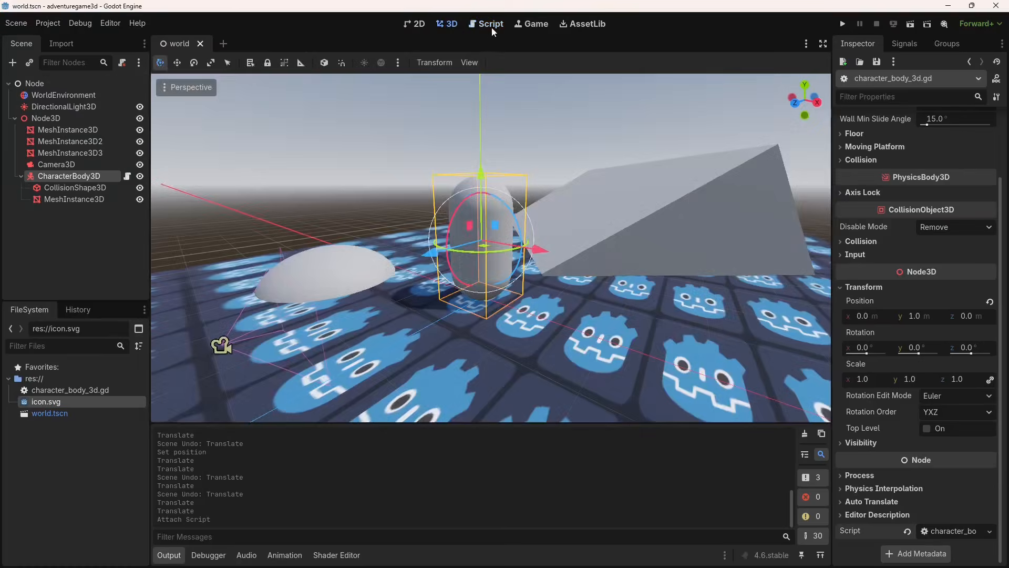
click(489, 25)
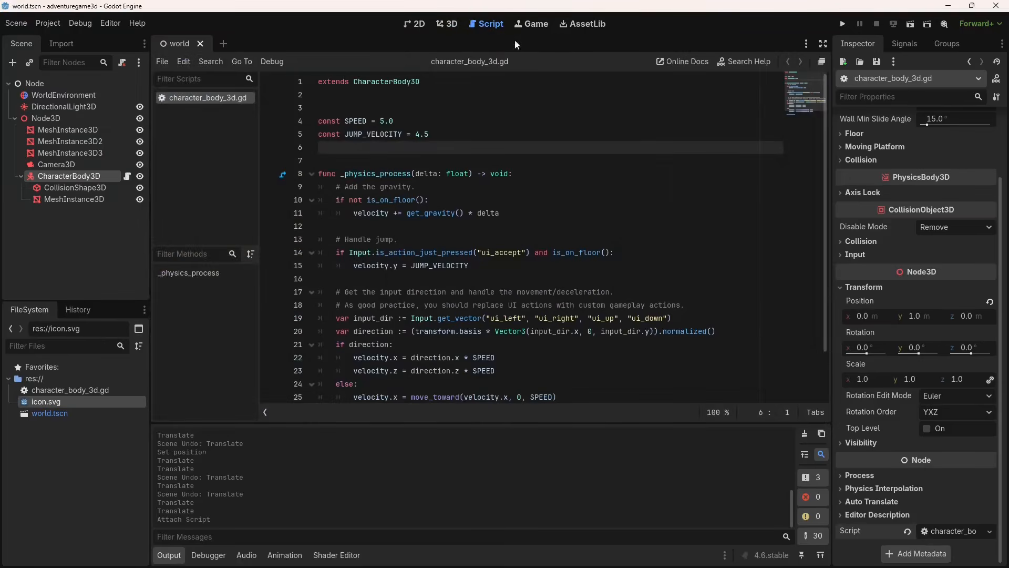
click(415, 27)
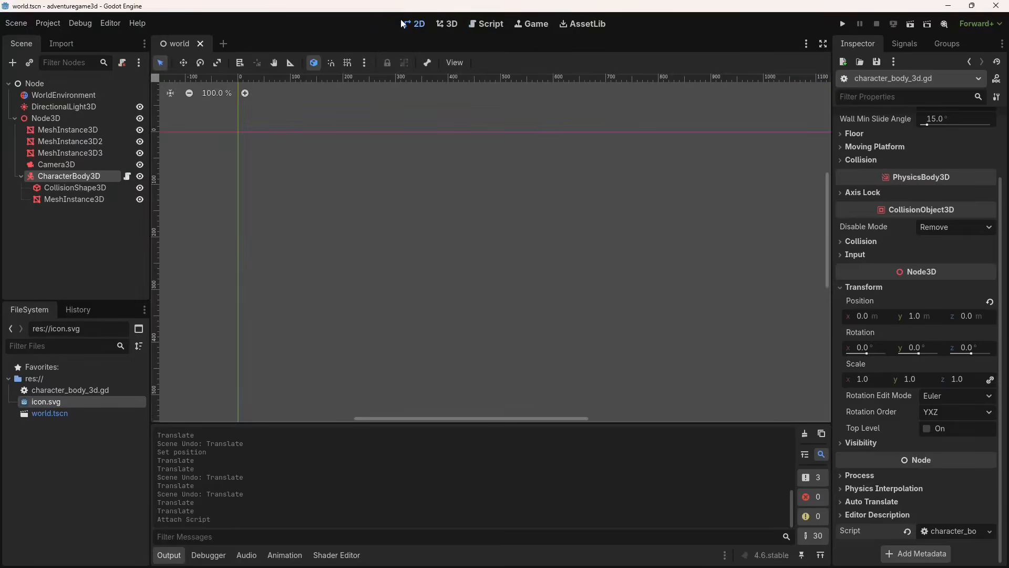
click(456, 29)
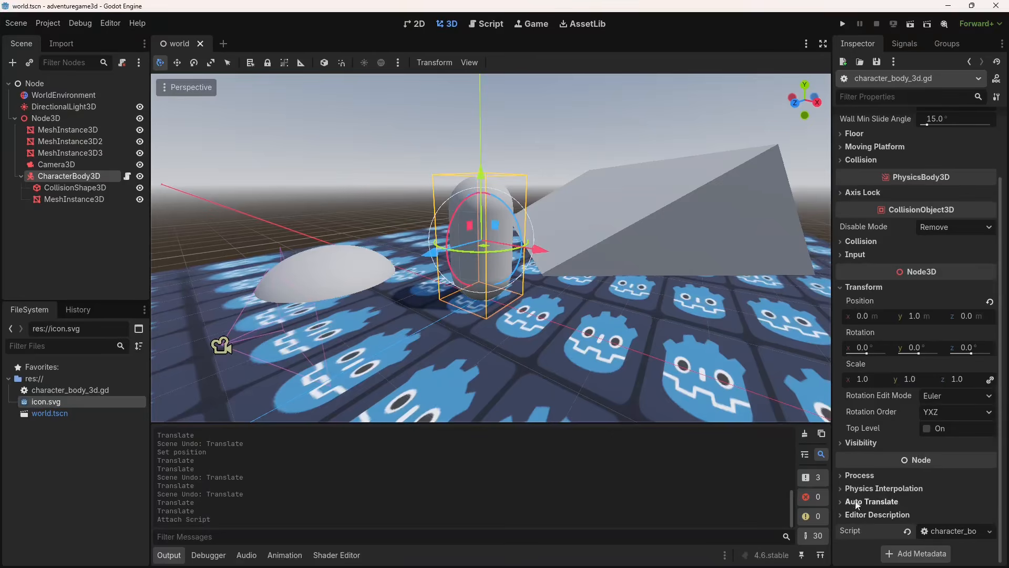
Widen the Inspector slightly and run the project to test how the scripted player behaves, closing the game window again.
drag(830, 497, 795, 497)
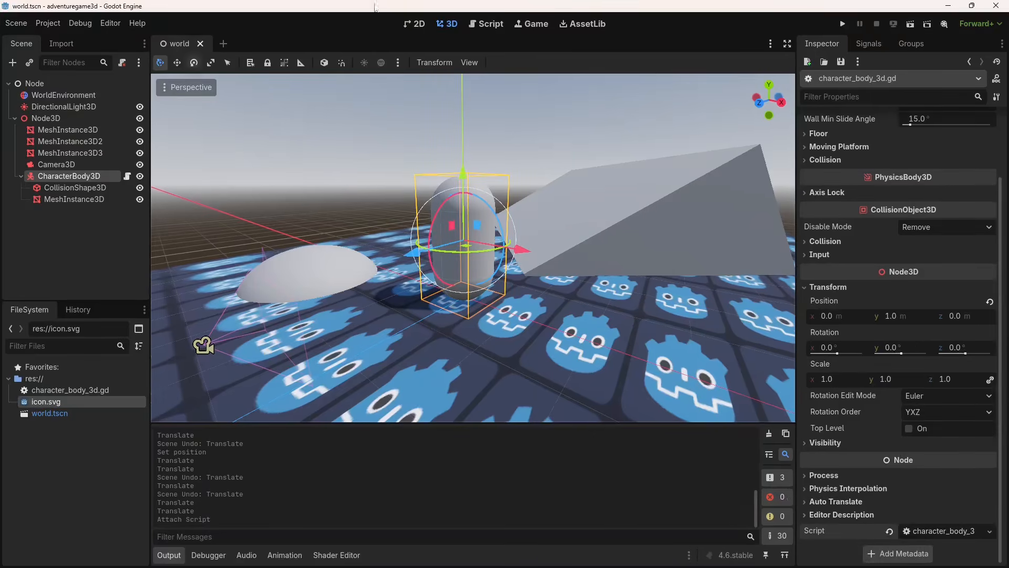
click(842, 24)
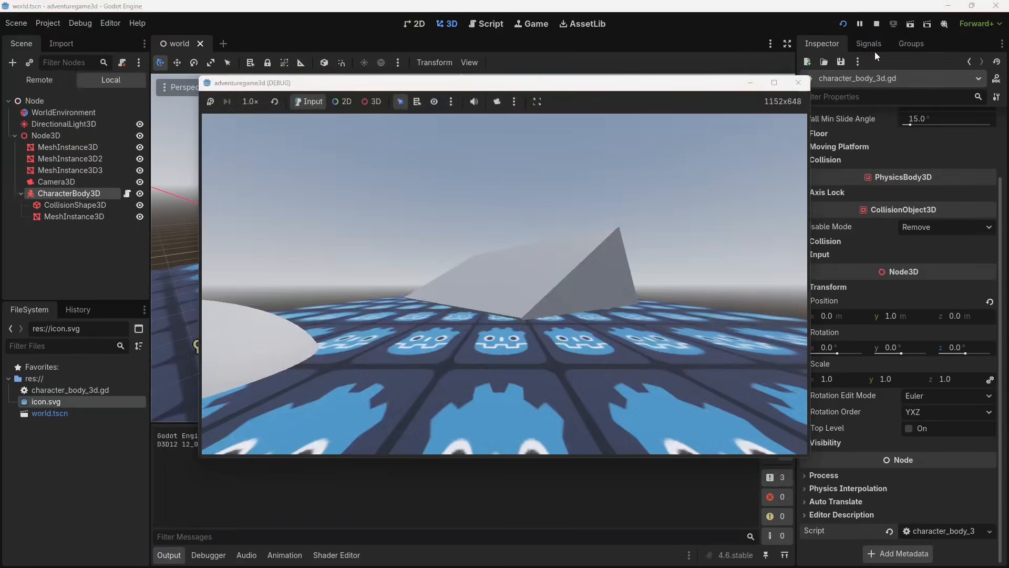
click(798, 83)
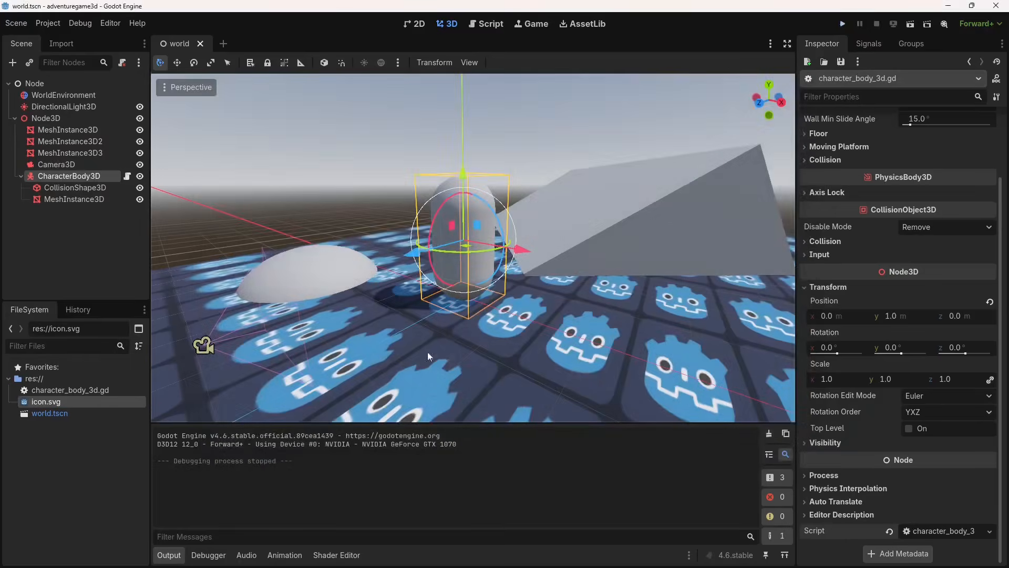
Raise CharacterBody3D to a Y position of 2.231 m and test-run the project again.
drag(463, 173, 462, 78)
click(843, 23)
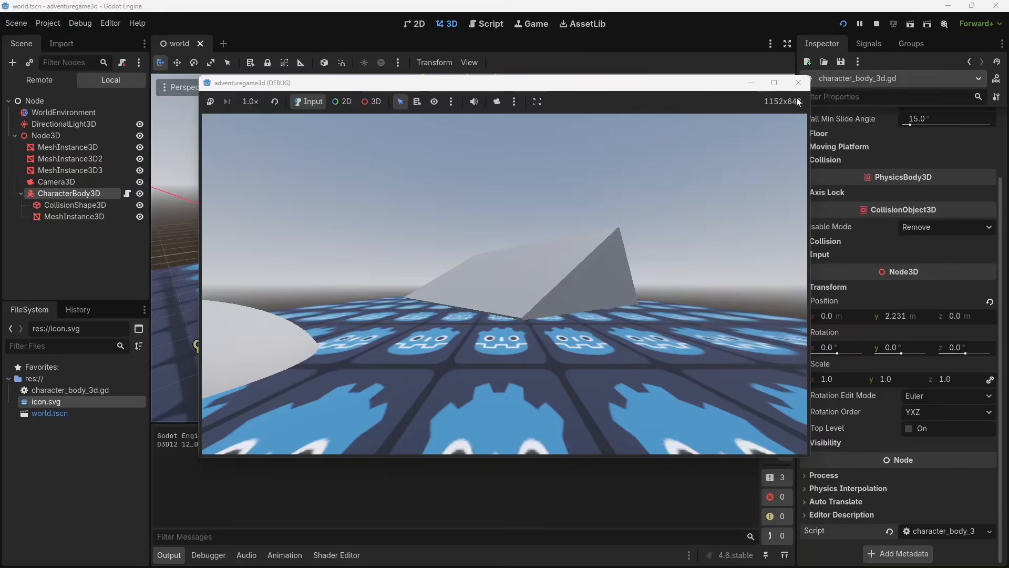
click(799, 83)
Recheck the movement code in CharacterBody3D's attached script and return to the 3D workspace.
click(938, 532)
scroll(376, 145, down, 2)
scroll(399, 273, up, 2)
click(447, 24)
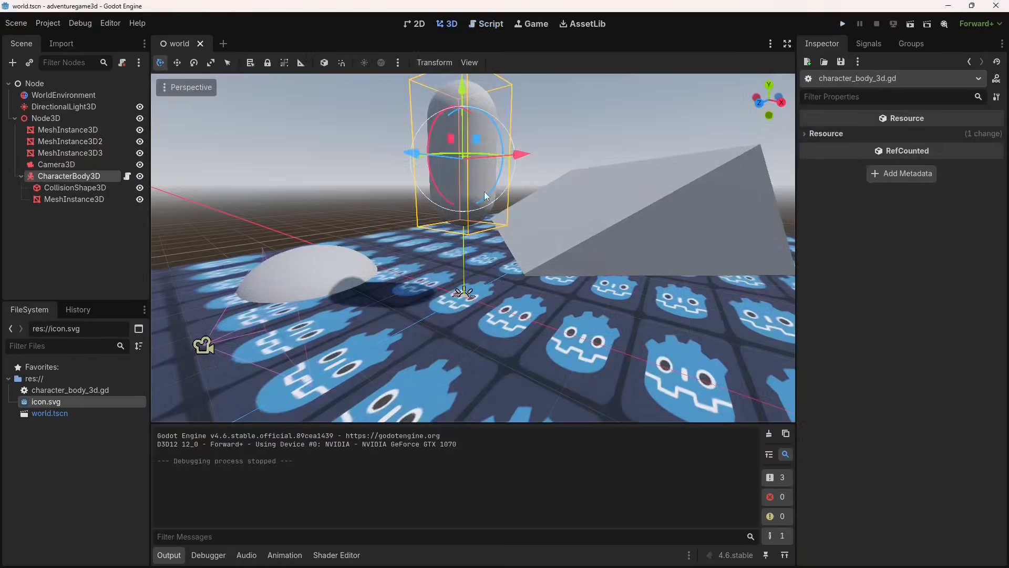
Focus the 3D view on the ground plane's MeshInstance3D and examine the objects around it.
double_click(67, 130)
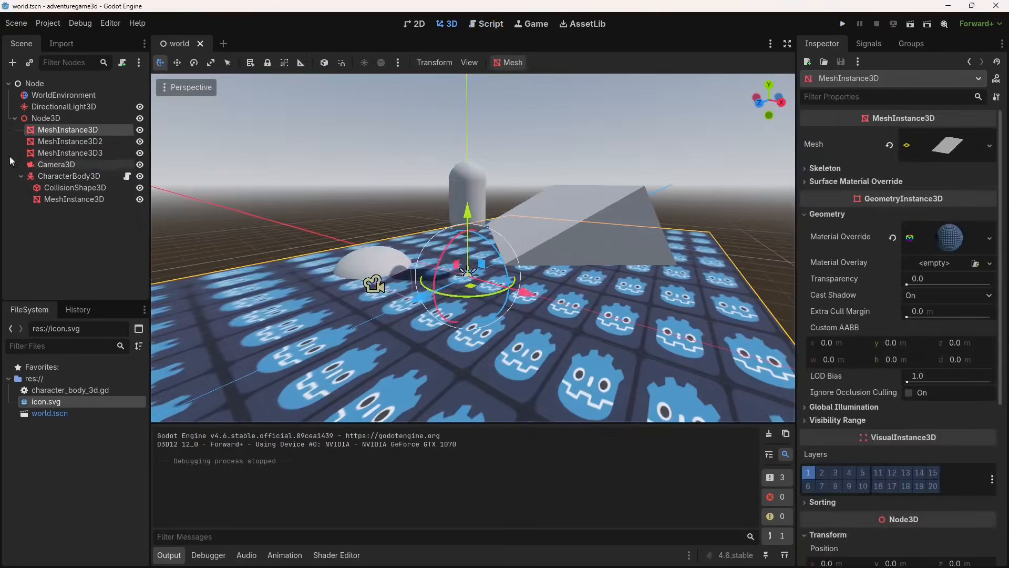
scroll(624, 189, up, 8)
scroll(294, 234, down, 5)
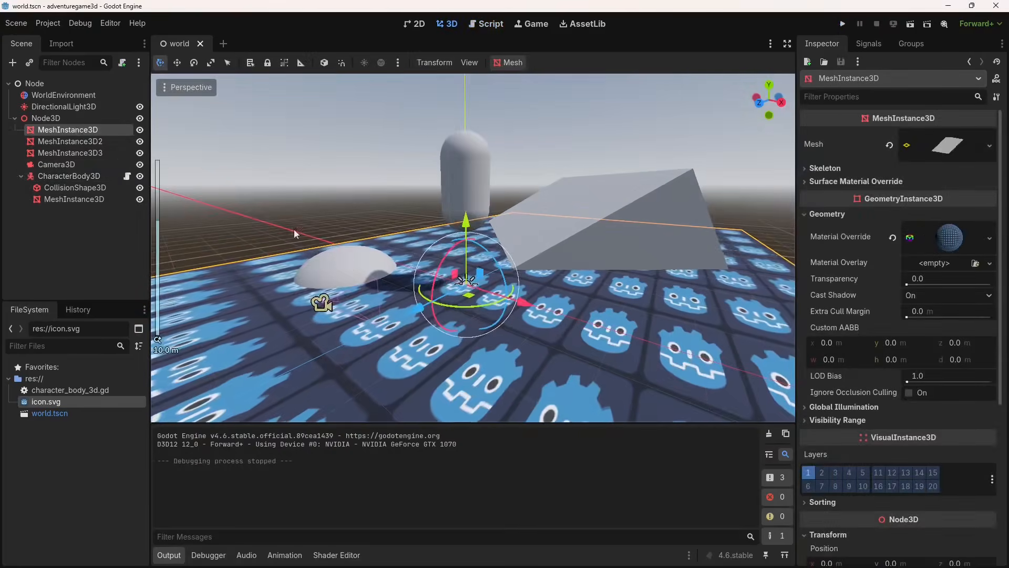
click(321, 303)
click(664, 220)
click(376, 253)
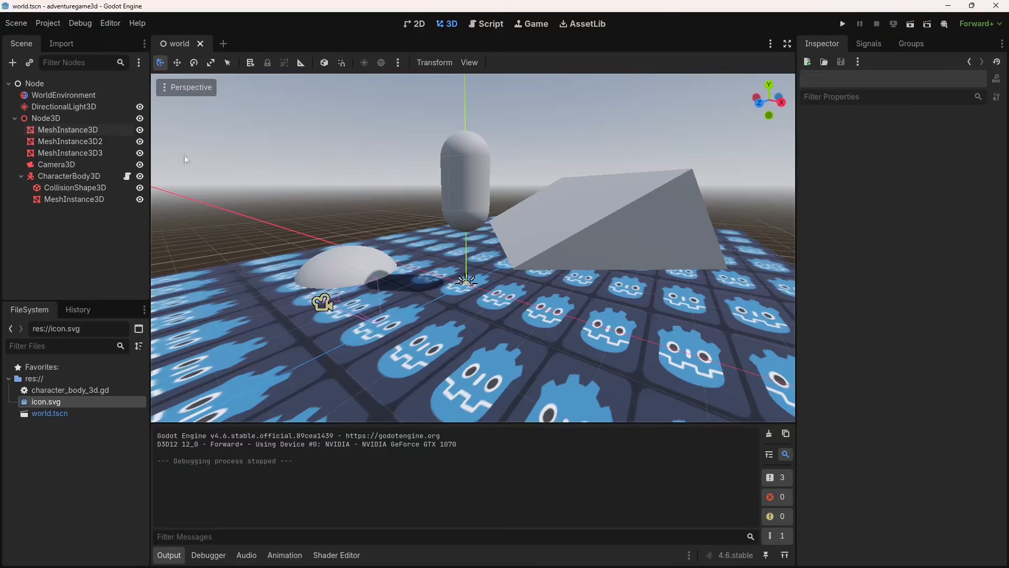
Compare CharacterBody3D and its capsule CollisionShape3D with the environment's MeshInstance3D nodes, looking for missing collision shapes.
click(70, 176)
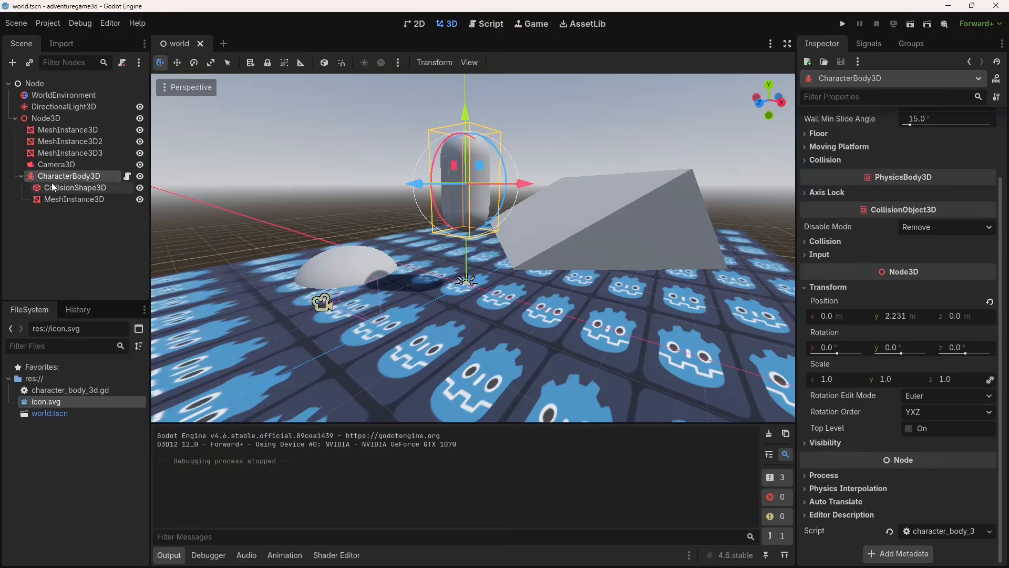
click(57, 188)
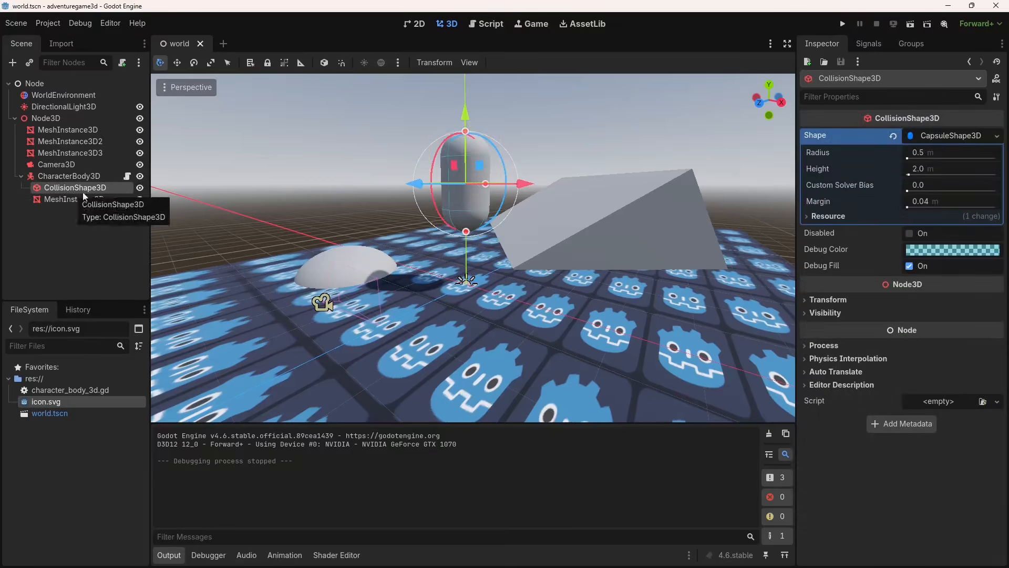
click(68, 130)
click(85, 152)
click(91, 130)
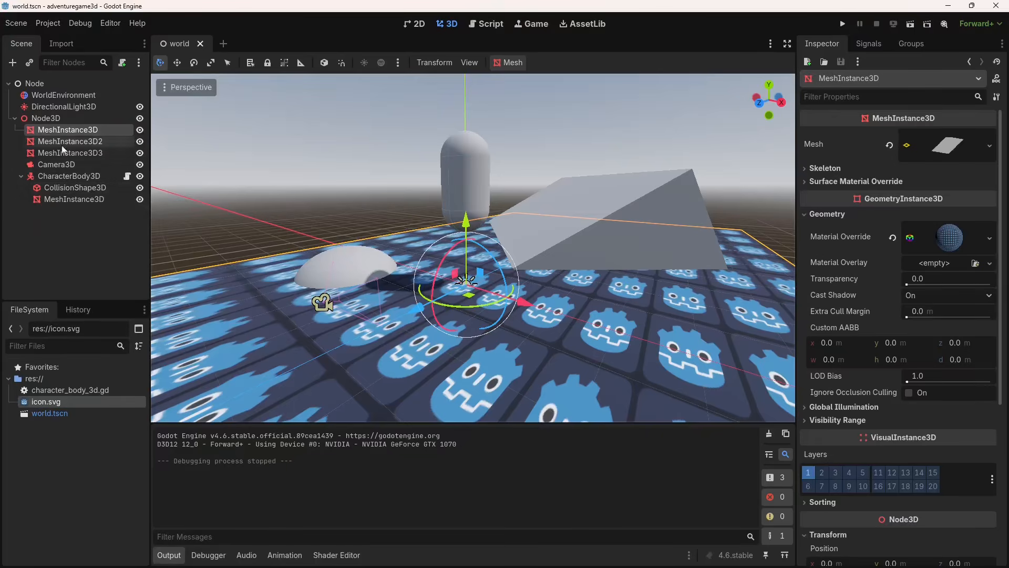
click(86, 142)
Create a Bounding Box collision shape for the ground's MeshInstance3D, placed as a Static Body Child.
click(221, 309)
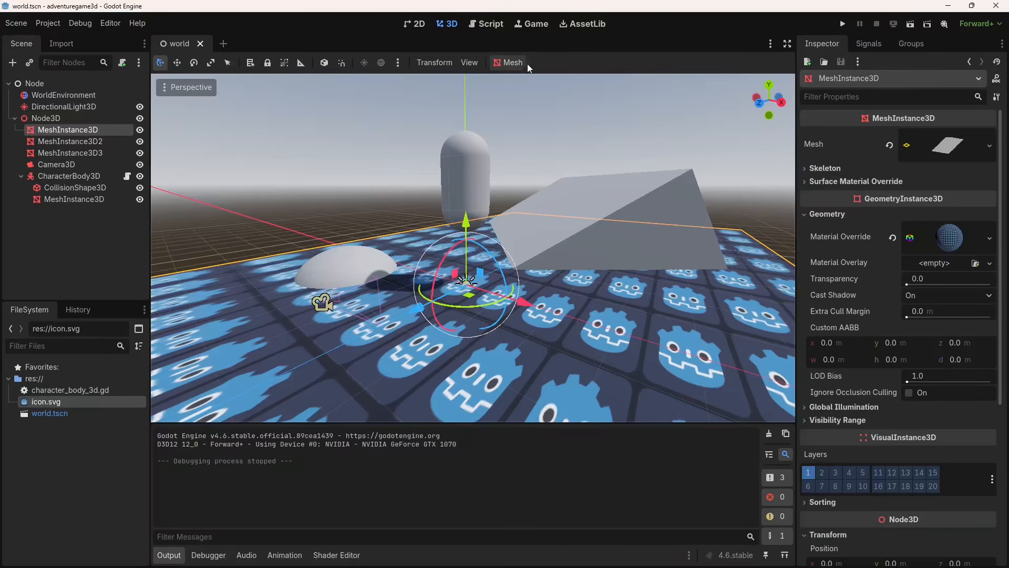
click(510, 63)
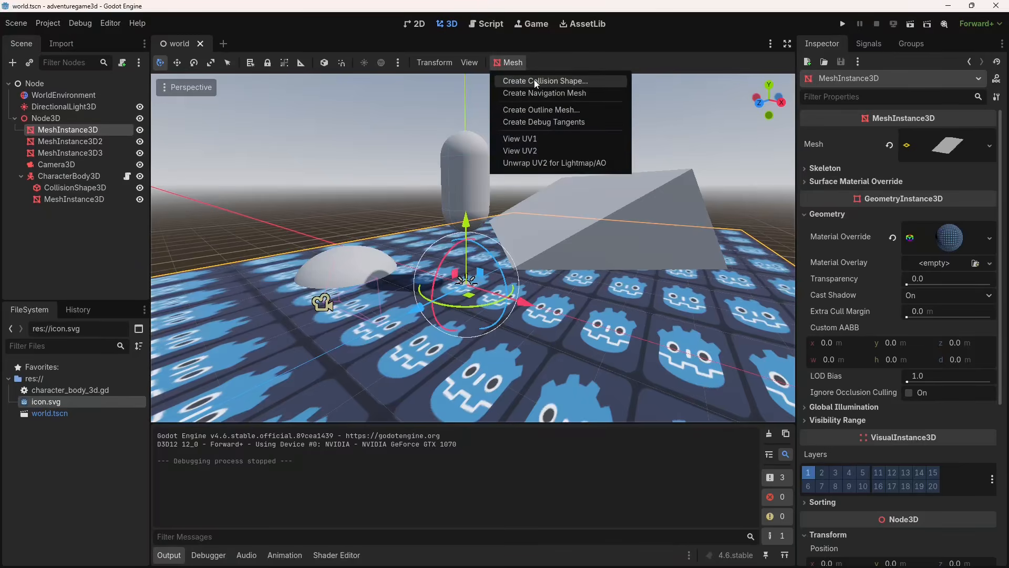
click(584, 81)
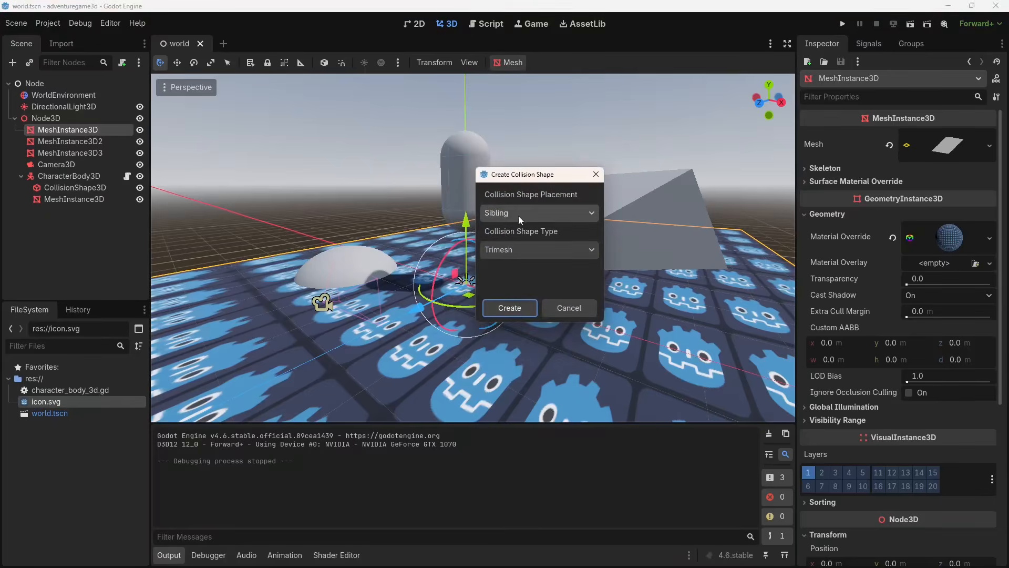
click(519, 214)
click(519, 211)
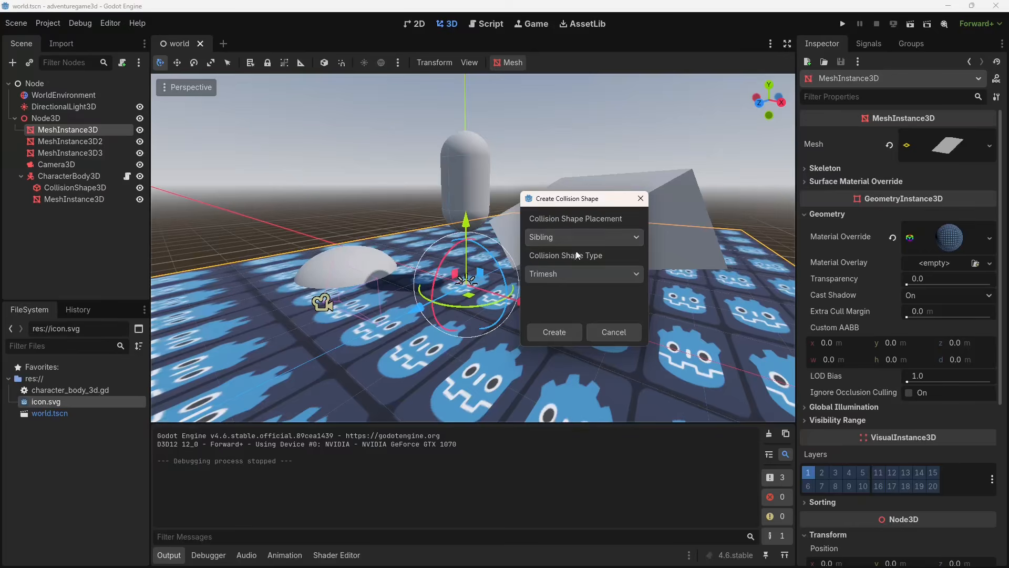
click(579, 274)
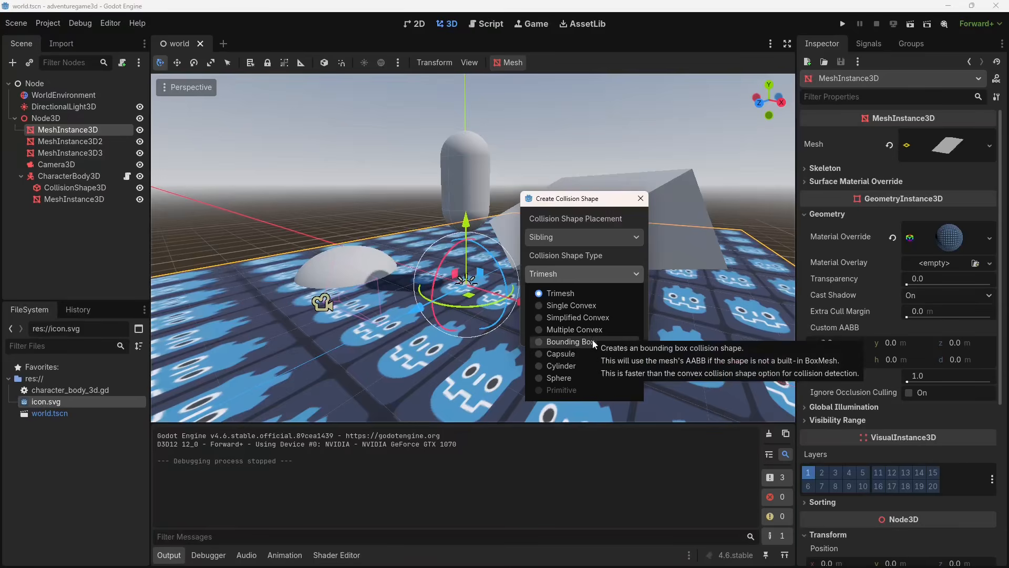
click(571, 342)
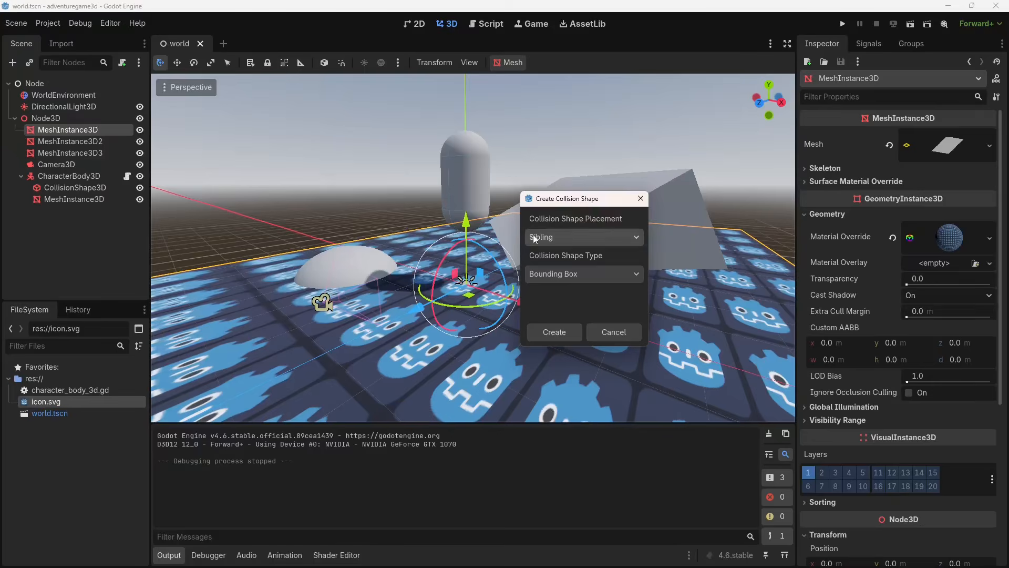
click(562, 238)
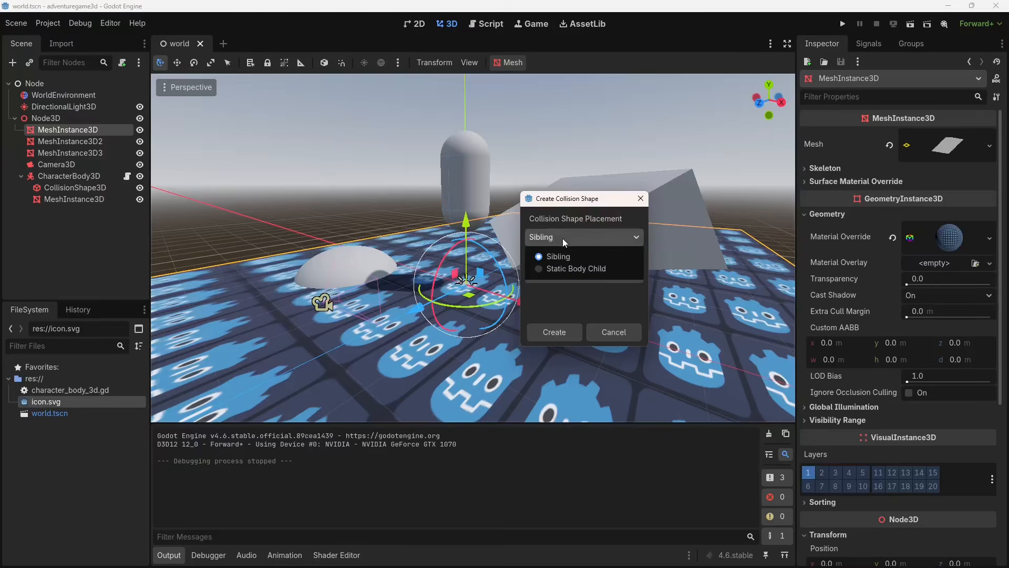
click(560, 270)
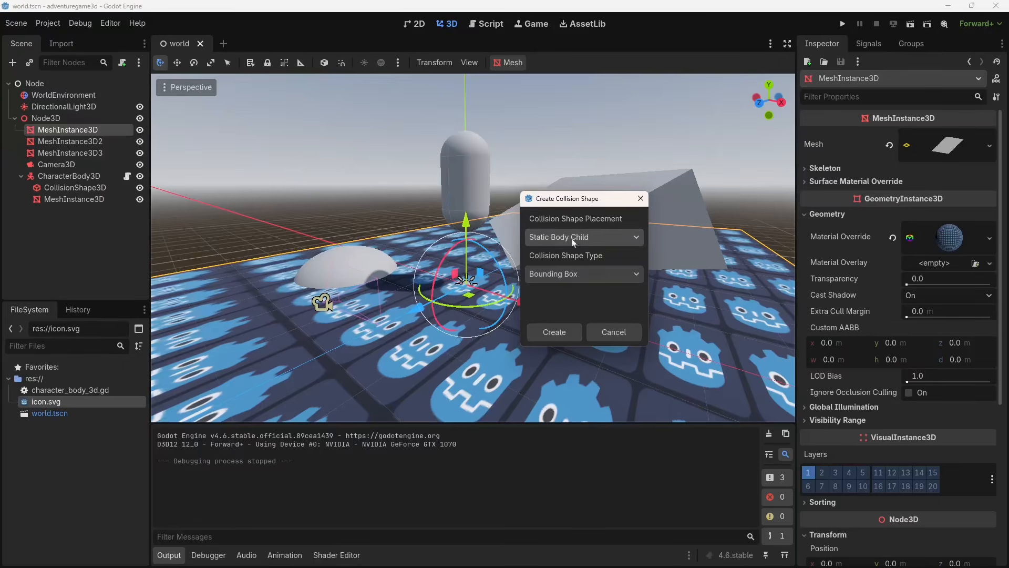
click(554, 332)
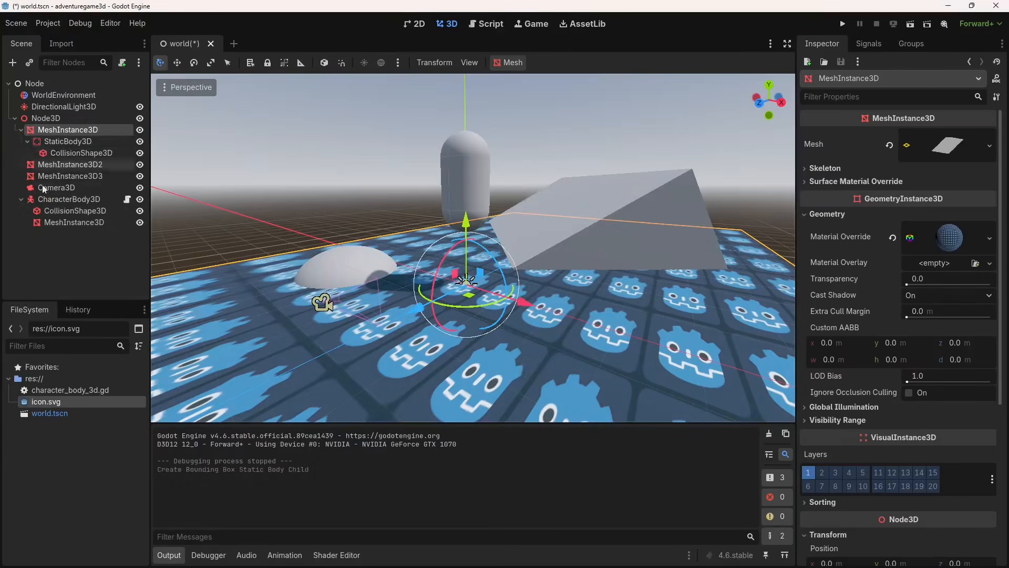
Inspect the ground's box collision shape, try widening it along X to about 20.73 m, and undo the resize.
click(60, 155)
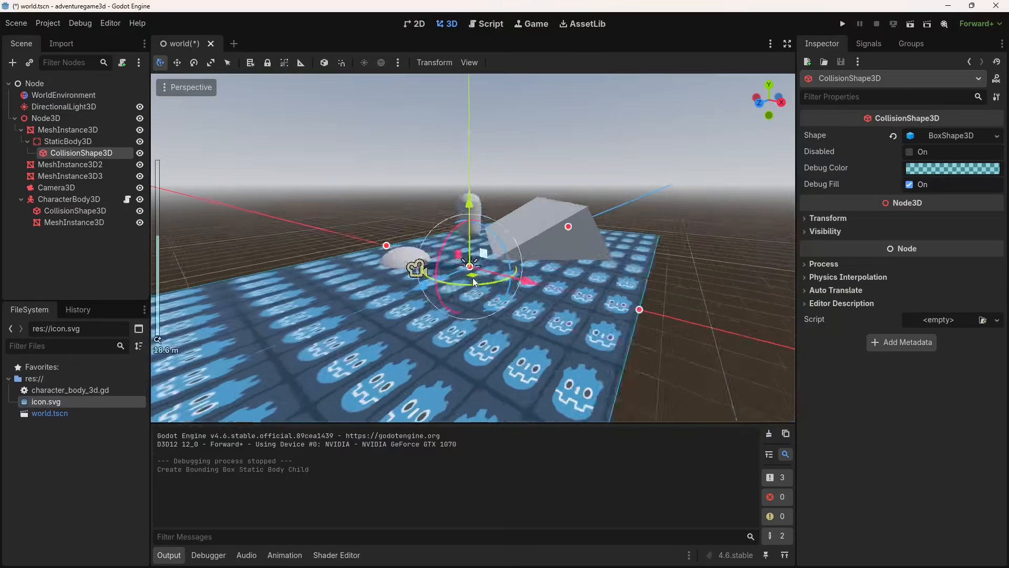
scroll(472, 277, down, 5)
scroll(610, 282, down, 3)
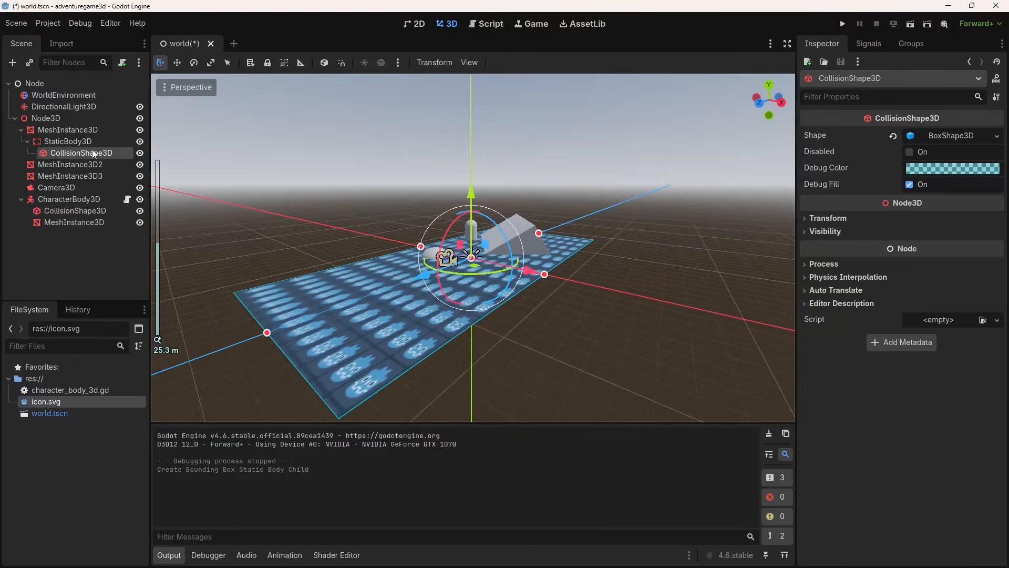
click(954, 136)
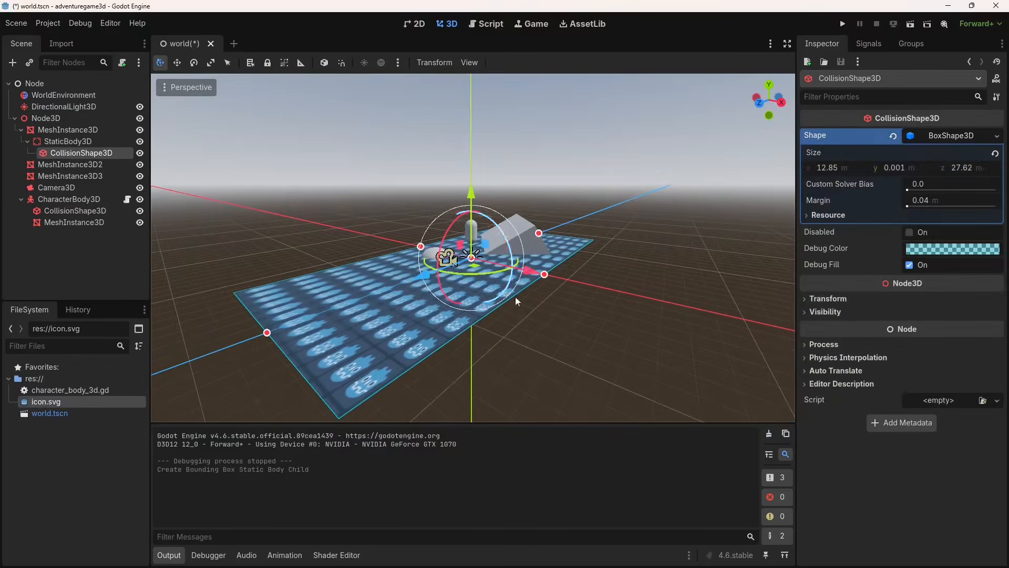
drag(547, 276, 588, 306)
key(ctrl+z)
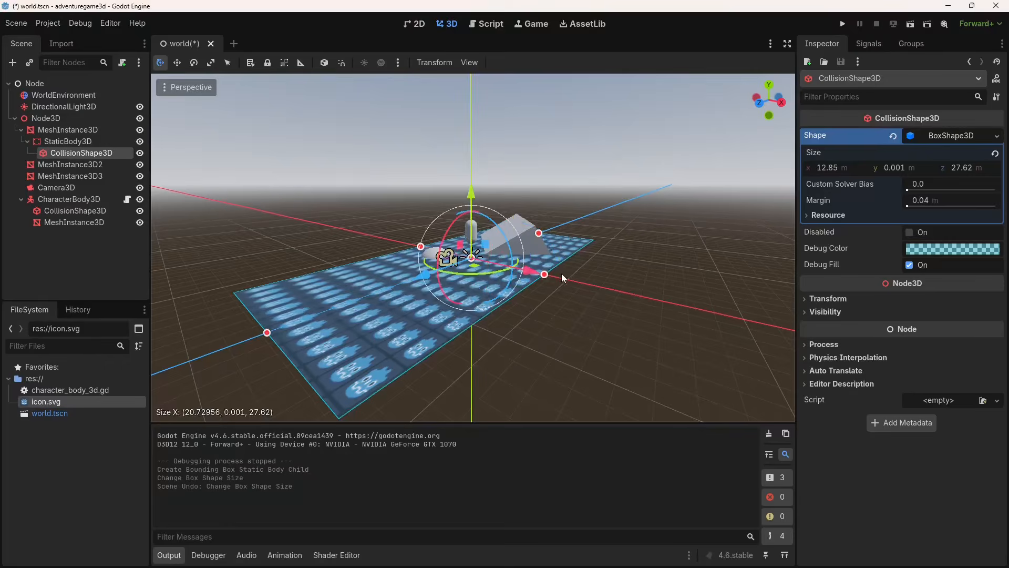
Create a Bounding Box collision shape as a Static Body Child for the ramp, MeshInstance3D2.
click(56, 130)
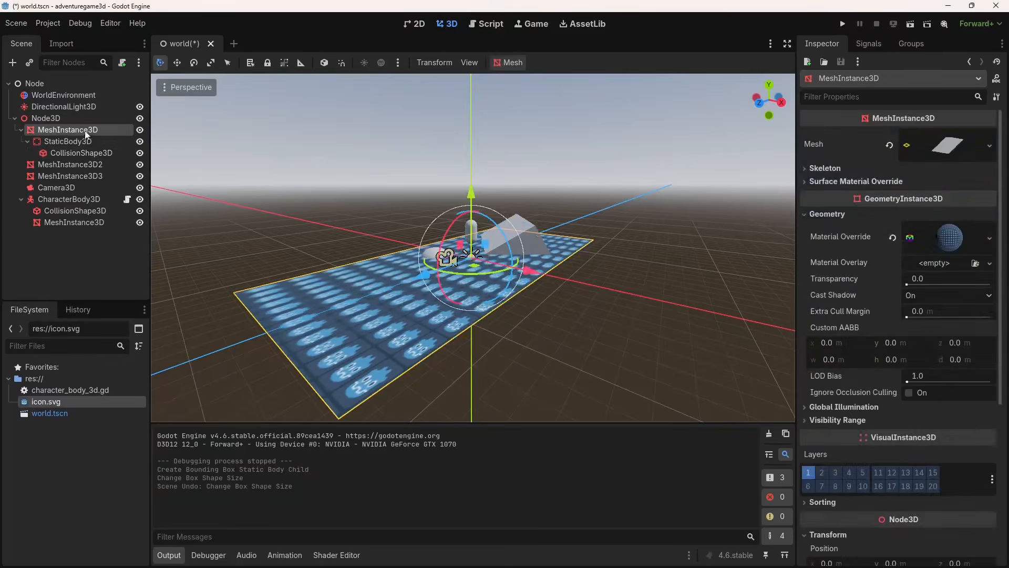
click(58, 164)
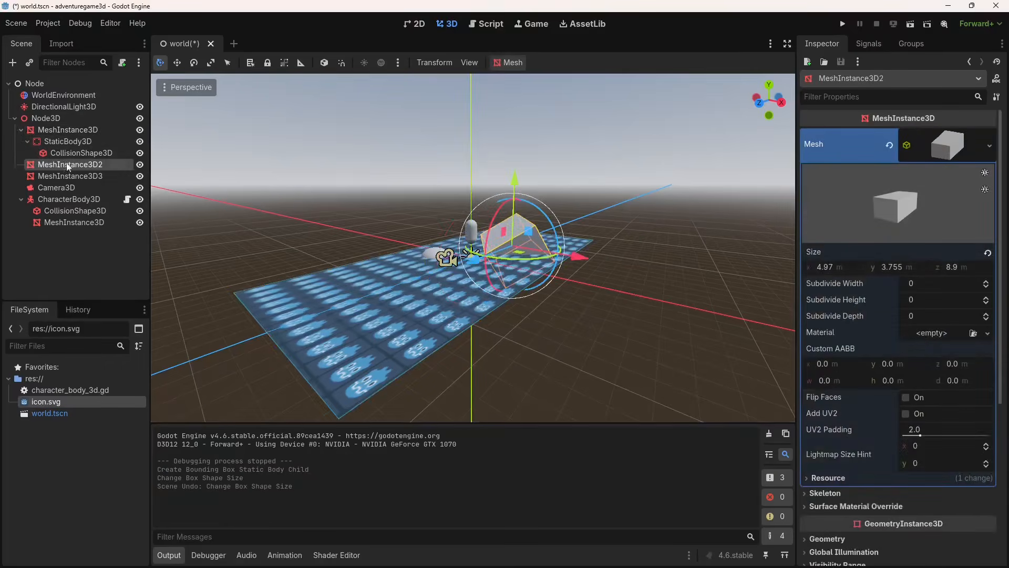
scroll(491, 231, up, 5)
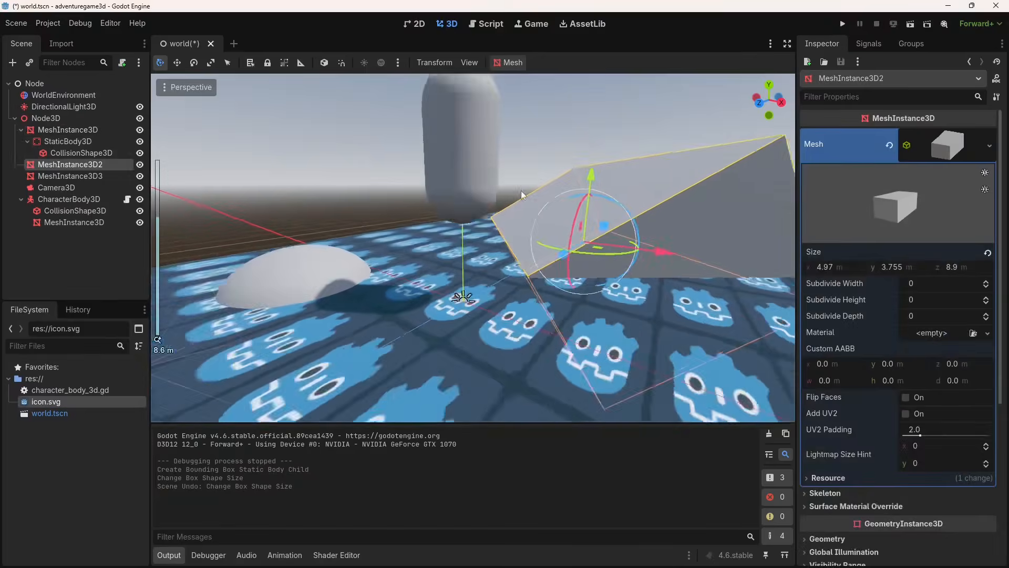
click(504, 62)
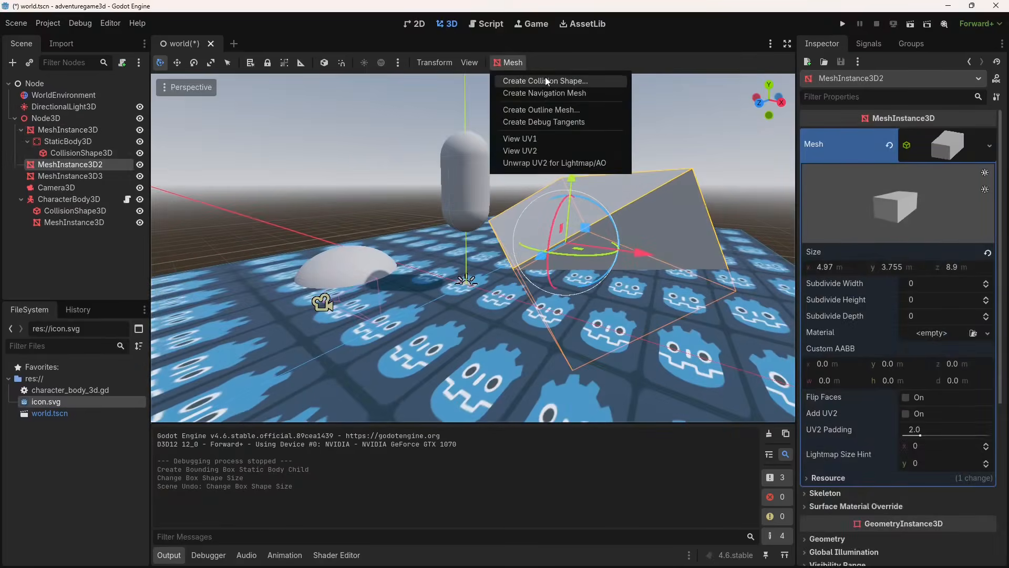
click(551, 82)
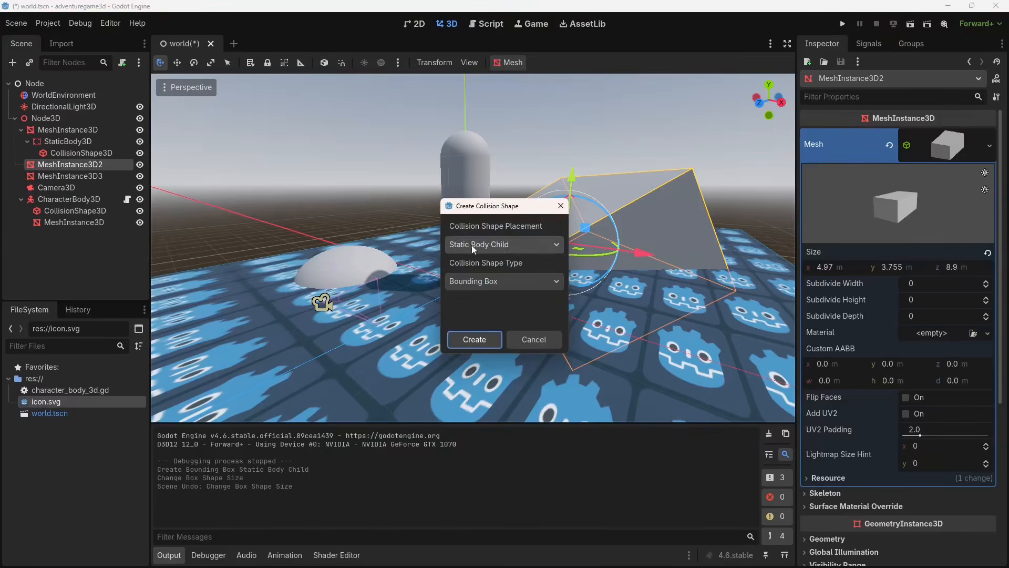
click(465, 278)
click(496, 275)
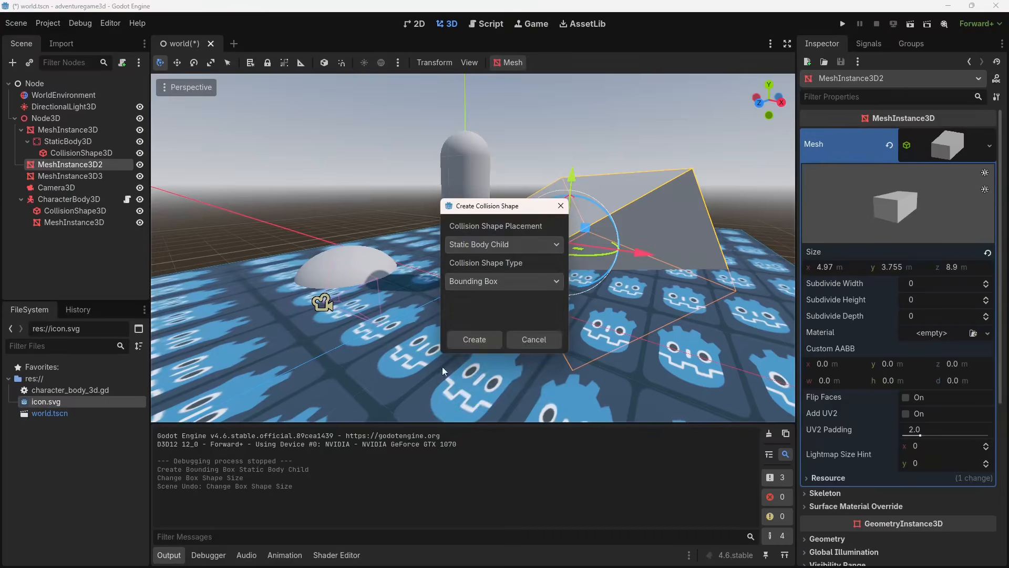
click(473, 346)
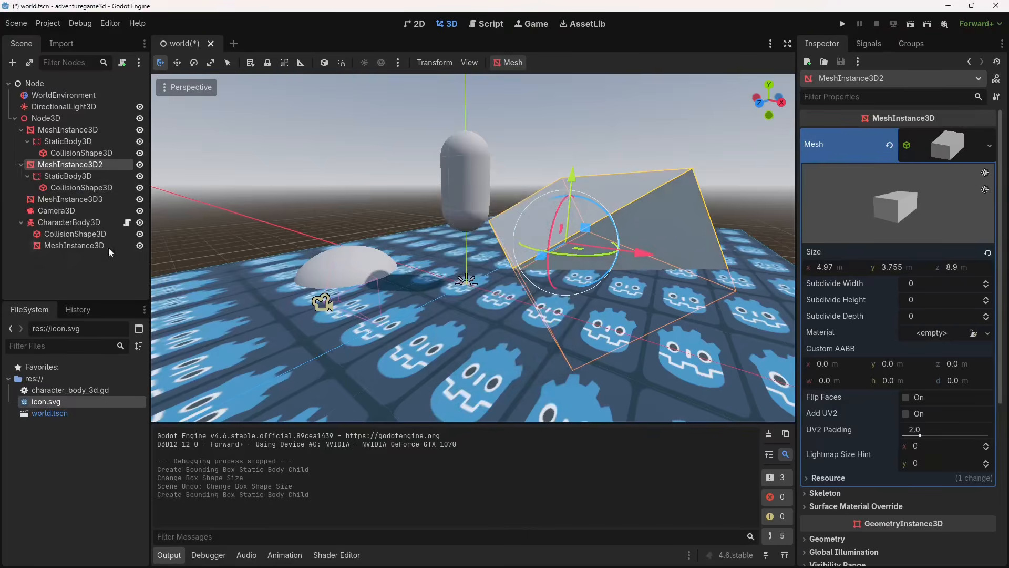
Create a Sphere collision shape as a Static Body Child for the dome, MeshInstance3D3.
click(78, 201)
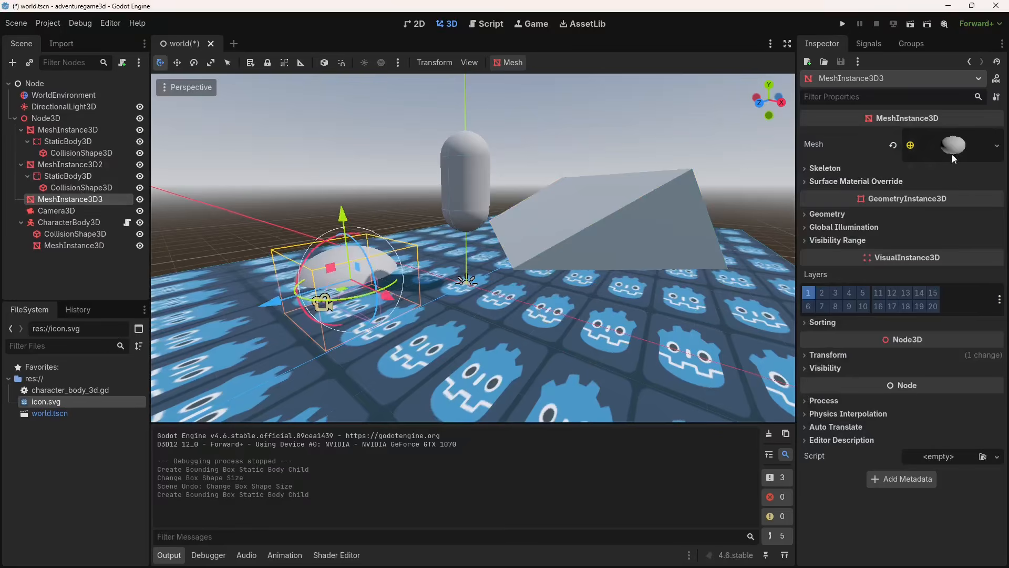
click(508, 63)
click(547, 84)
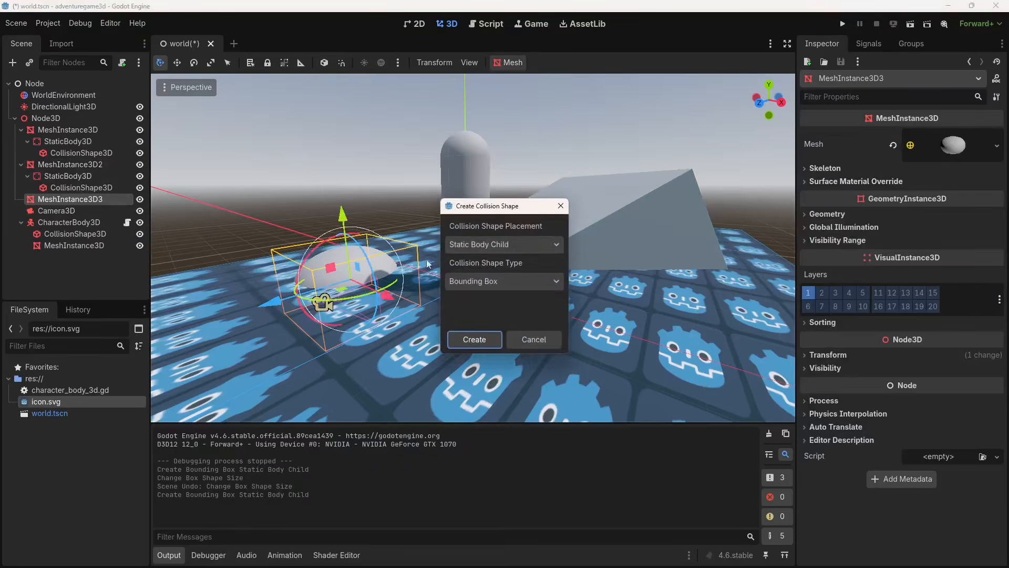
click(491, 281)
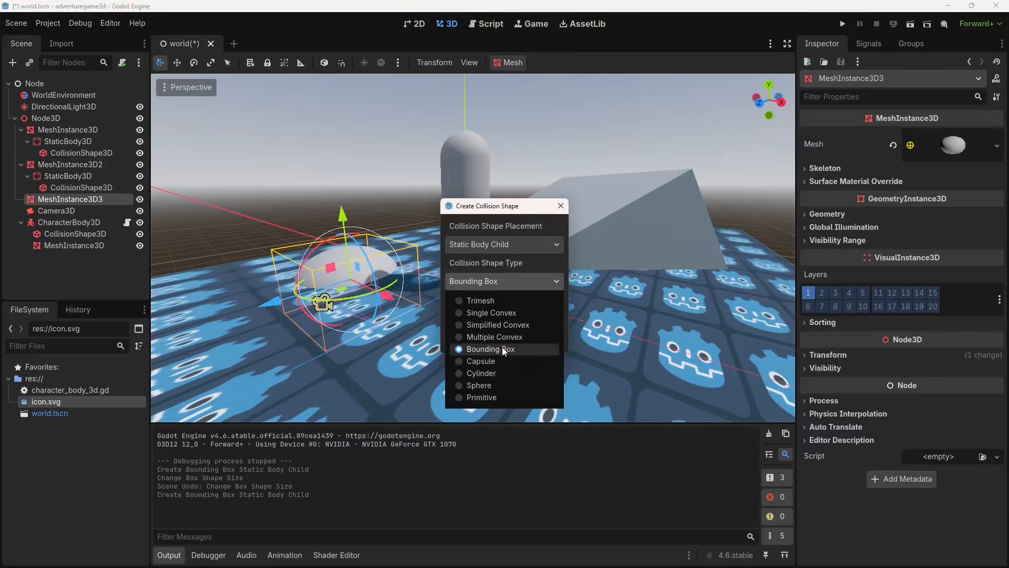
click(494, 387)
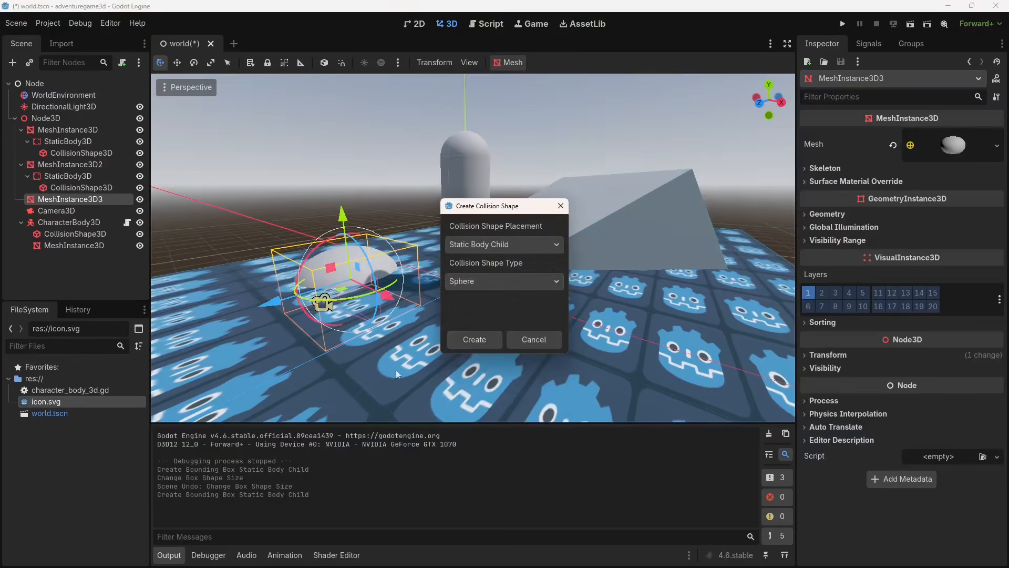
click(474, 340)
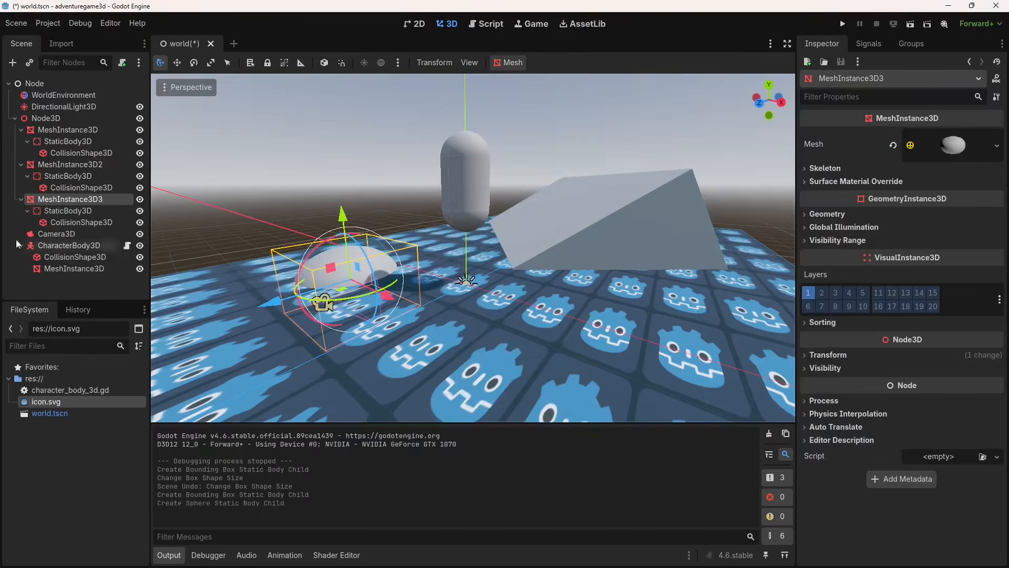
Test-run the project, moving and jumping the capsule player on the ground and walking it over the ramp to check collisions.
click(843, 27)
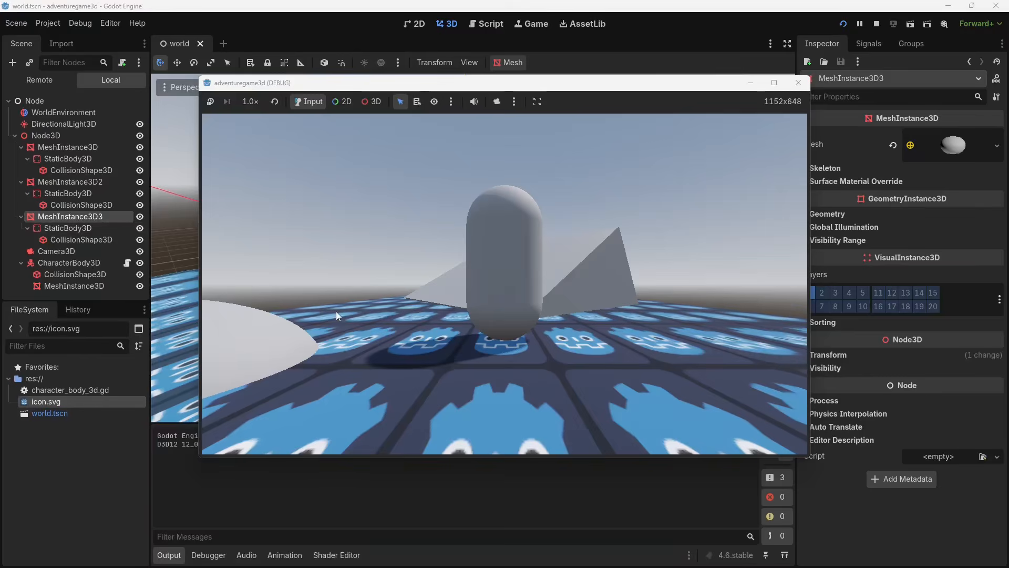
key(Left)
key(Down)
key(Right)
key(Up)
key(Left)
key(Up)
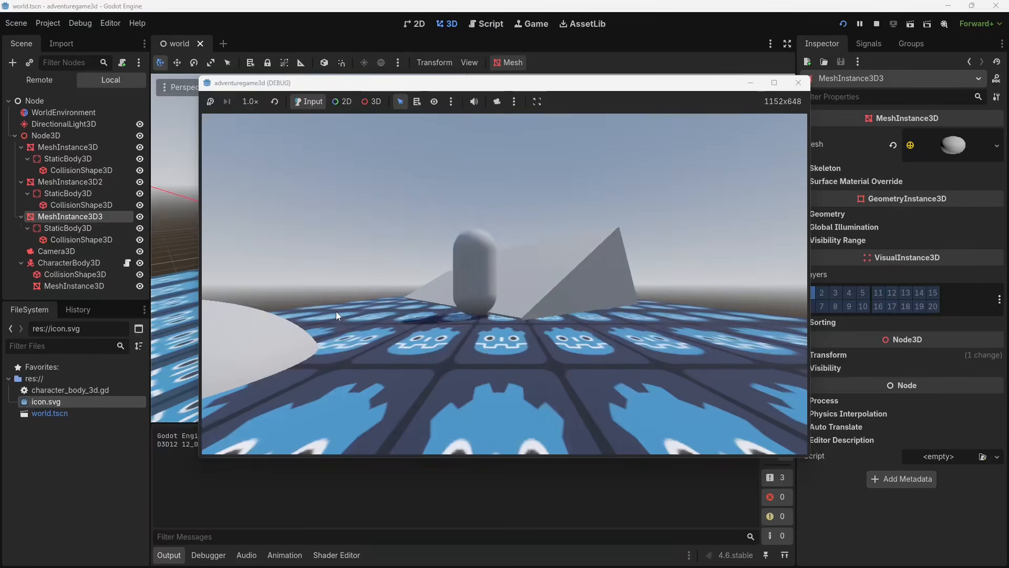
key(Right)
key(Down)
key(Left)
key(Down)
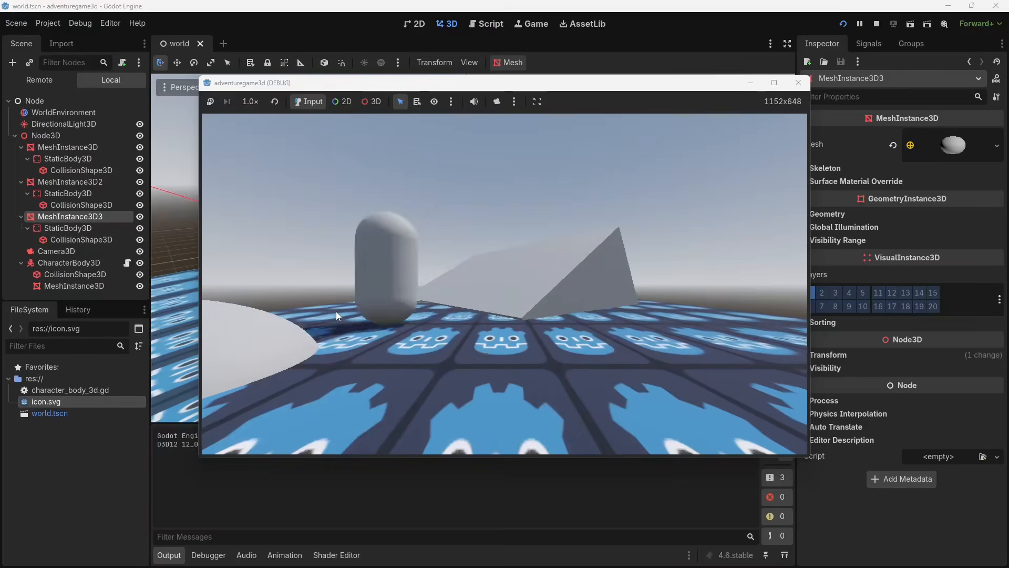
key(Right)
key(space)
key(Down)
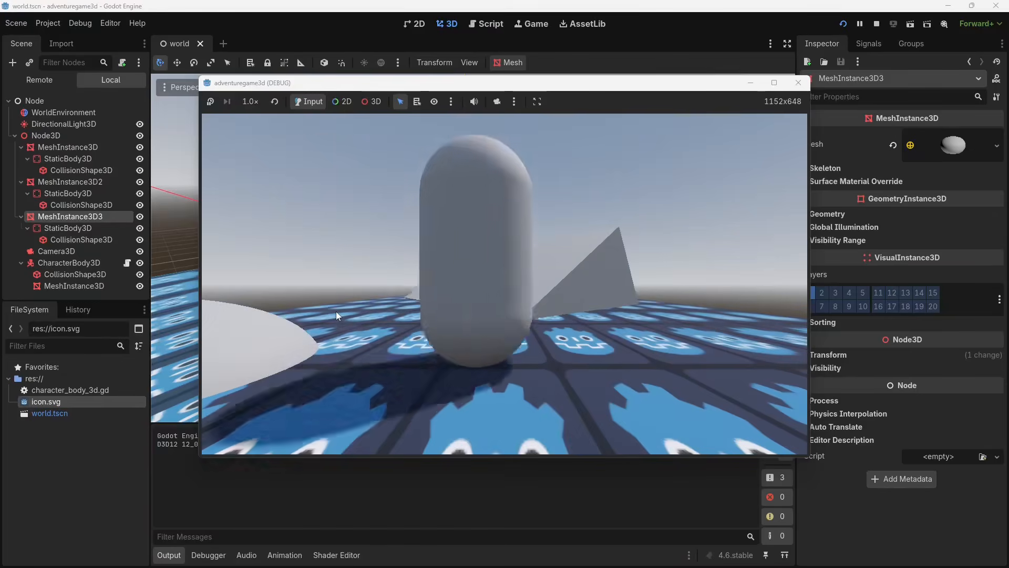
key(Left)
key(Up)
key(Left)
key(Down)
key(Right)
key(Up)
key(Right)
key(Down)
key(Left)
key(Left)
key(Down)
key(Right)
key(Up)
key(Up)
key(Right)
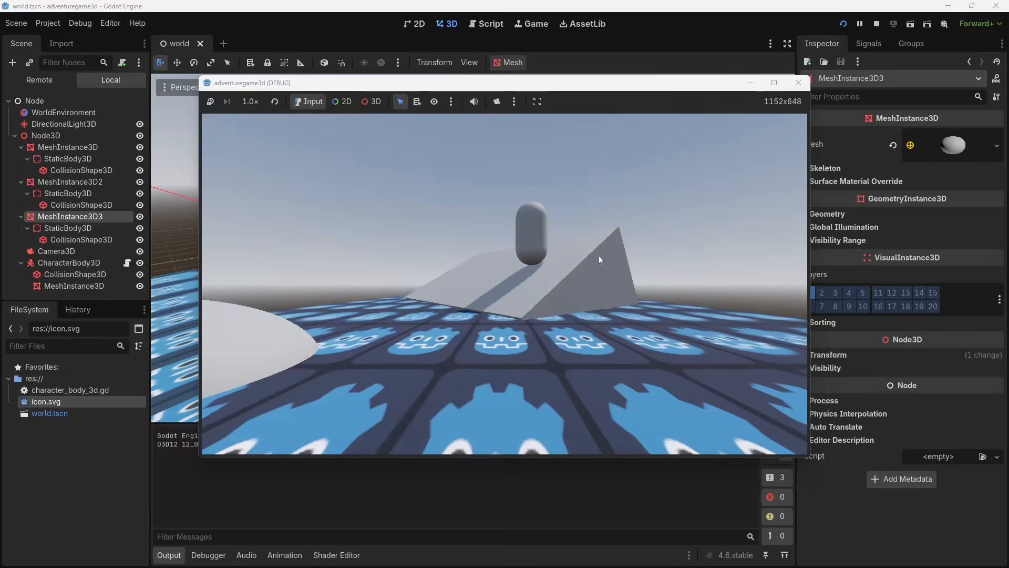
key(Left)
key(Down)
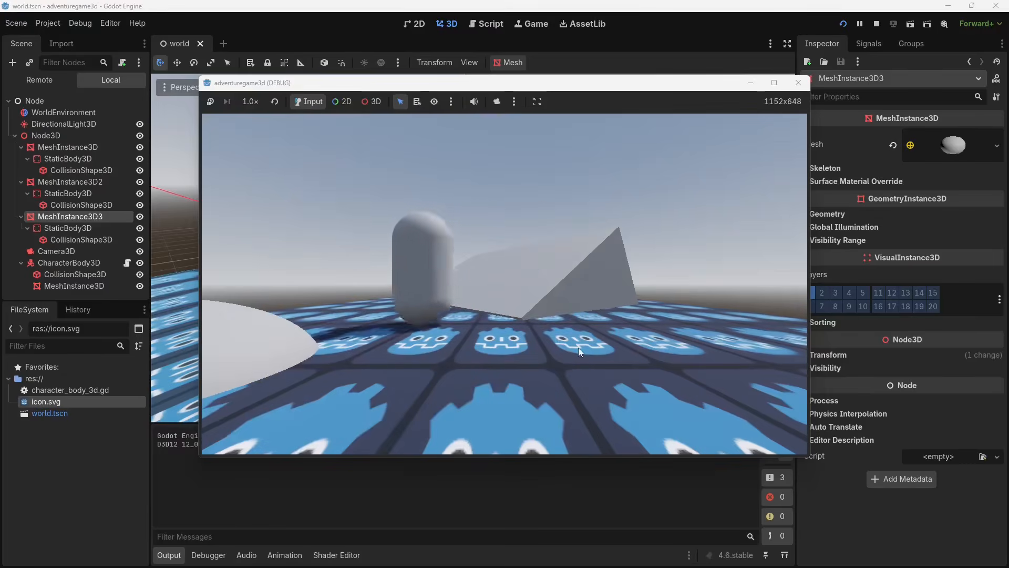
Walk the capsule player against the dome to check its sphere collision, and end the test run.
key(Up)
key(Right)
key(Down)
key(Left)
key(Left)
key(Down)
key(Right)
key(Left)
key(Left)
key(Right)
key(Down)
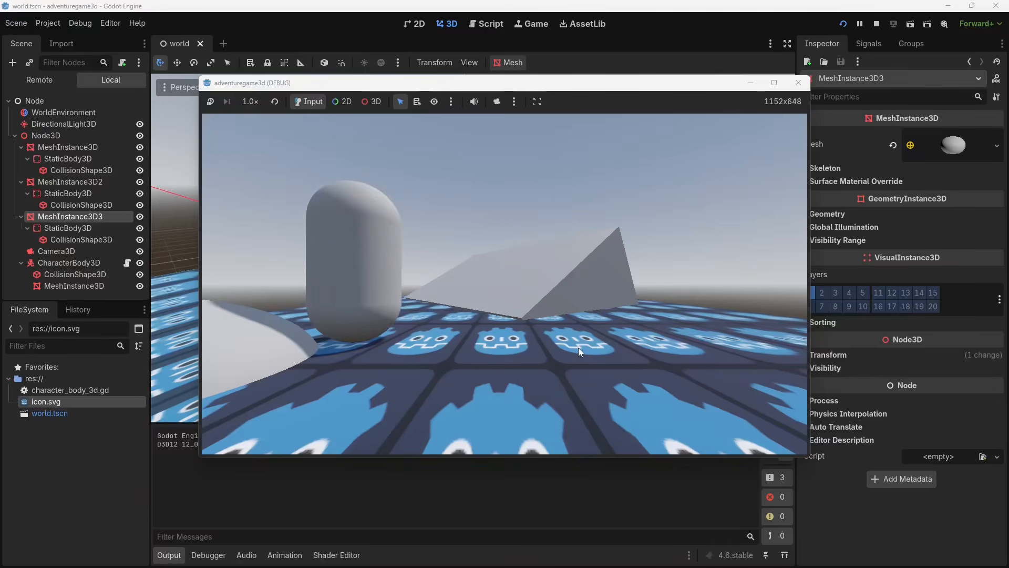
key(Down)
key(Right)
key(Up)
key(Left)
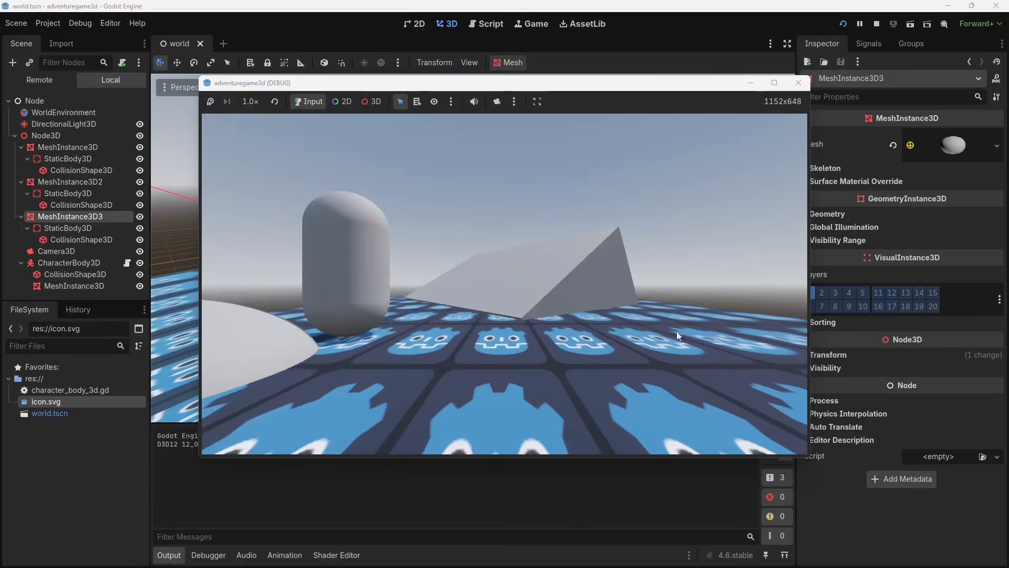
click(800, 83)
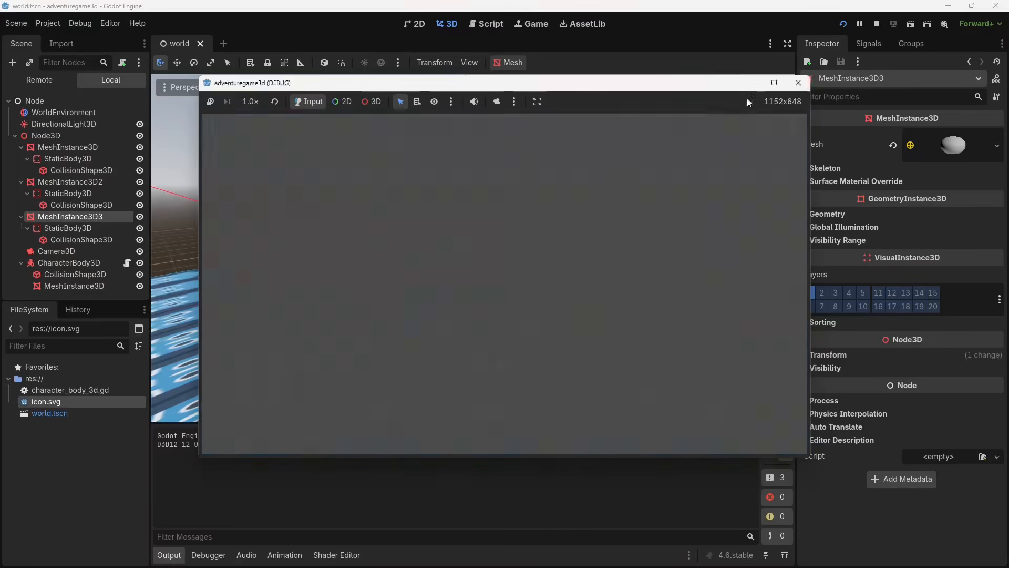
Try a floor Max Angle of about 80.7° on CharacterBody3D and reset it to the default.
click(52, 245)
scroll(811, 220, up, 3)
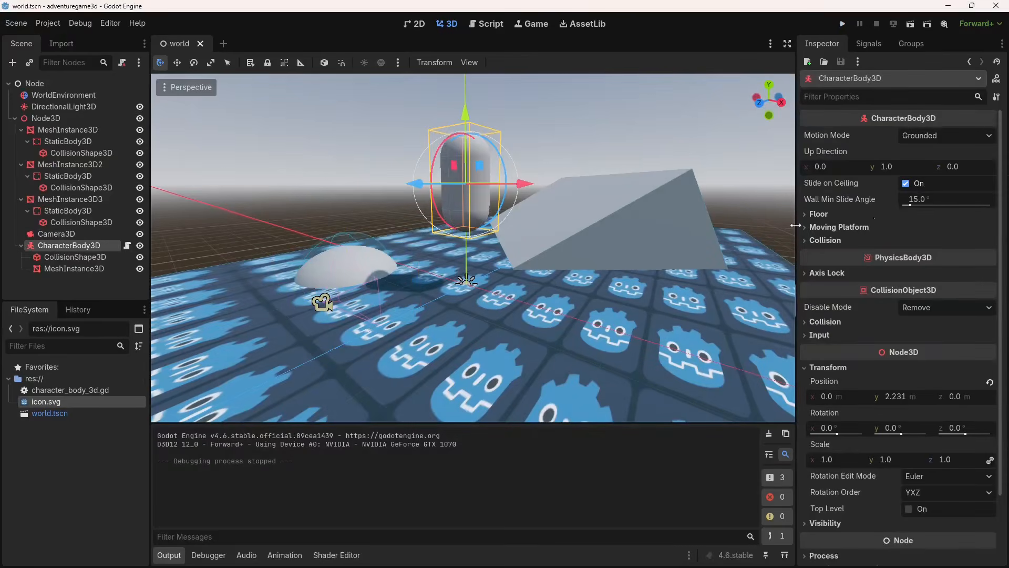
drag(797, 226, 812, 216)
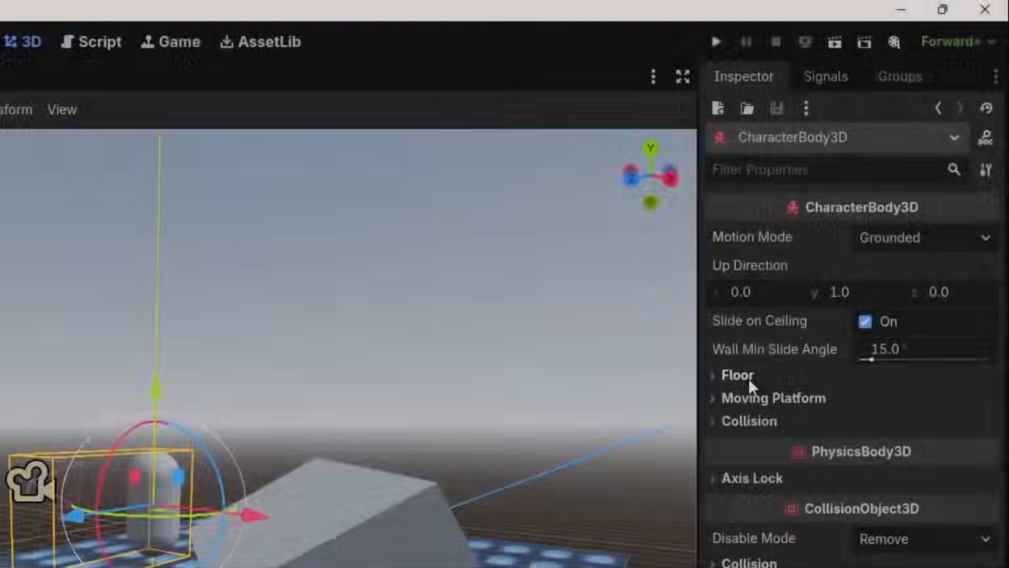
click(742, 375)
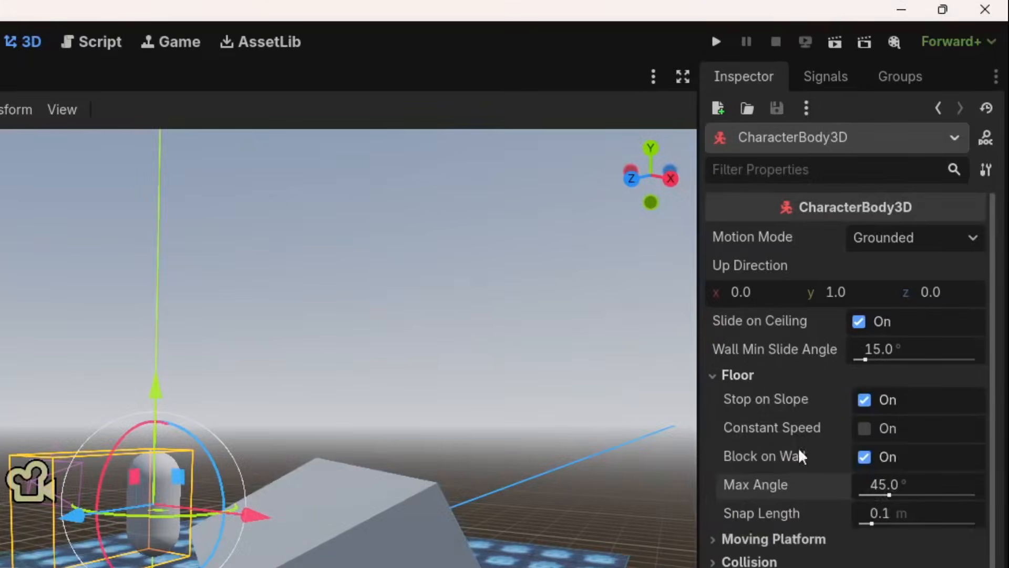
drag(889, 495, 909, 495)
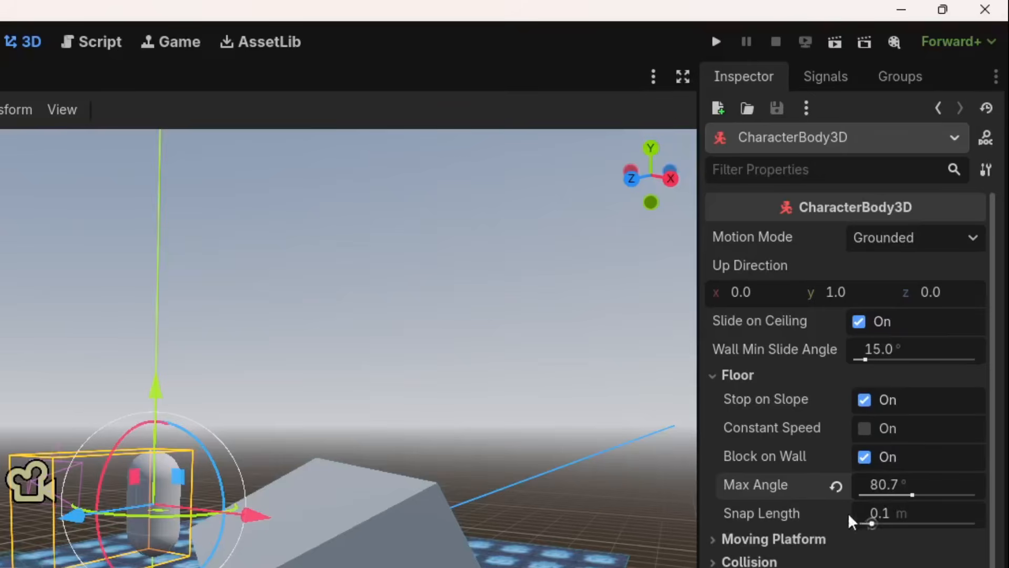
click(836, 487)
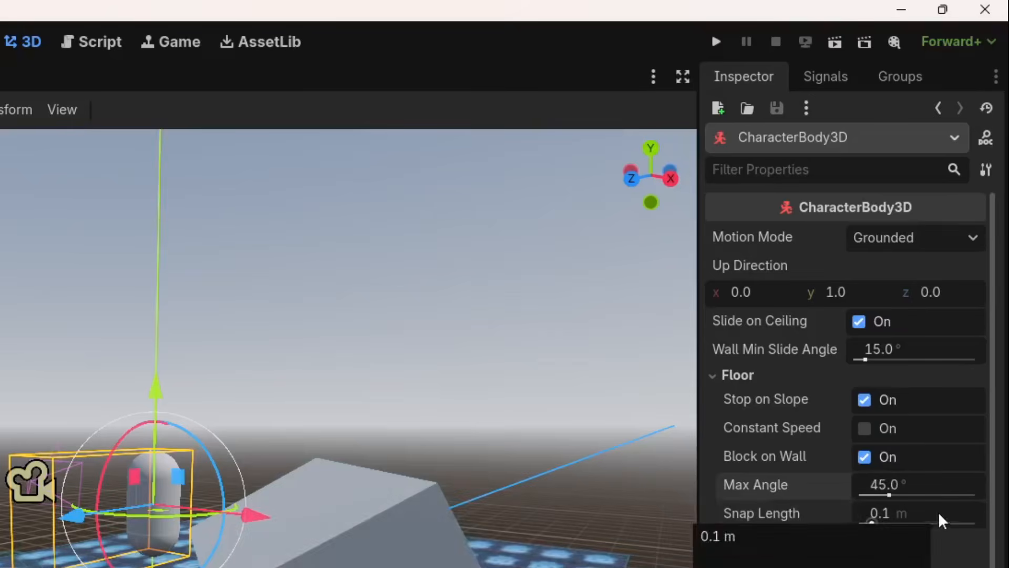
click(710, 376)
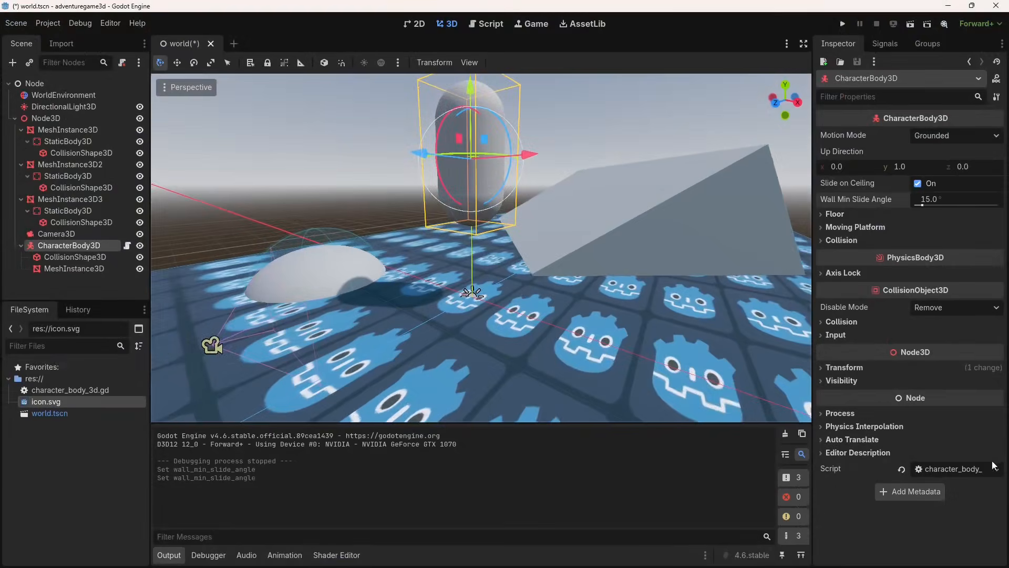
Open the script attached to CharacterBody3D, examine its SPEED and JUMP_VELOCITY constants, and save the scene.
click(974, 469)
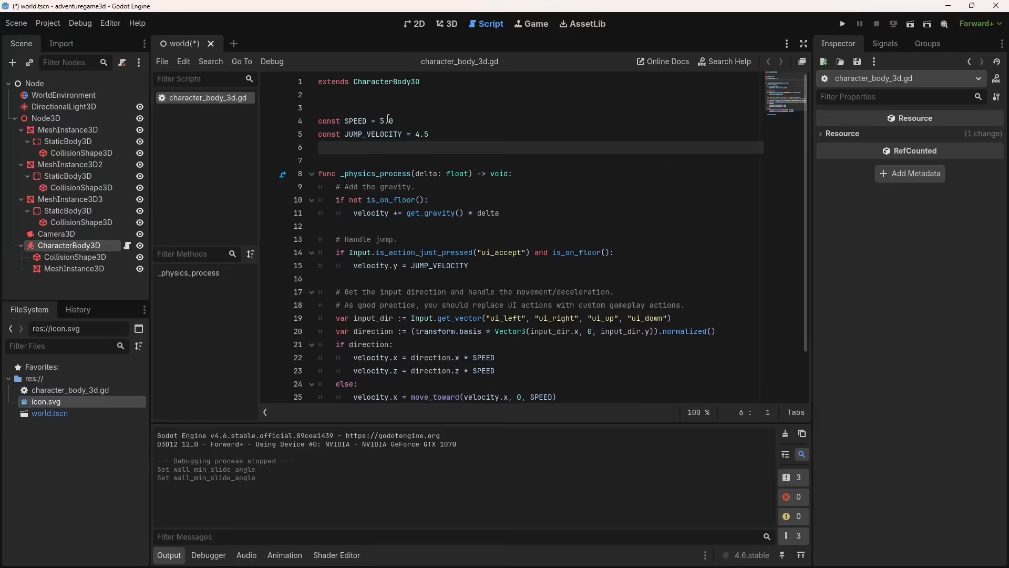
click(358, 123)
click(371, 134)
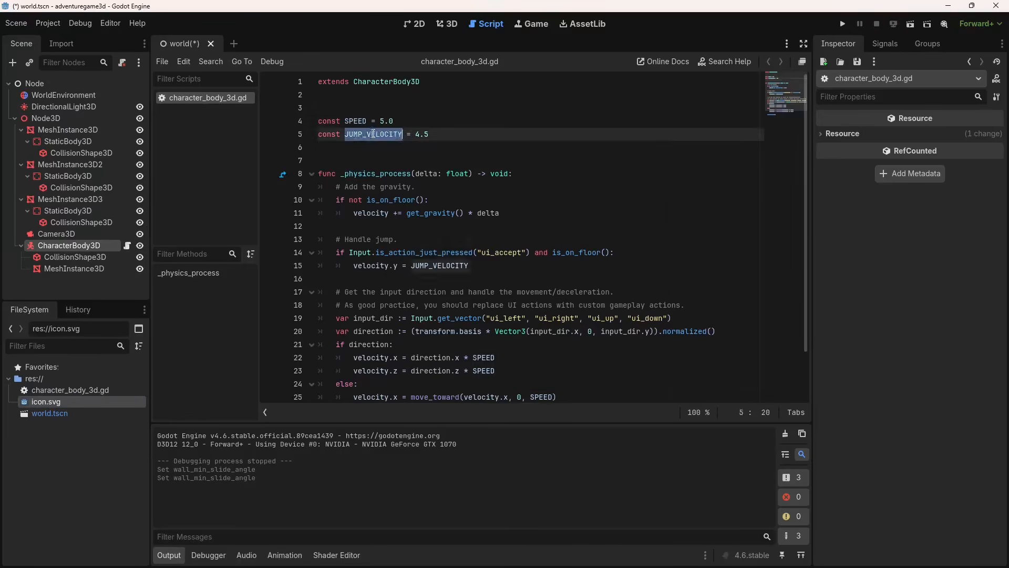
click(384, 121)
double_click(422, 134)
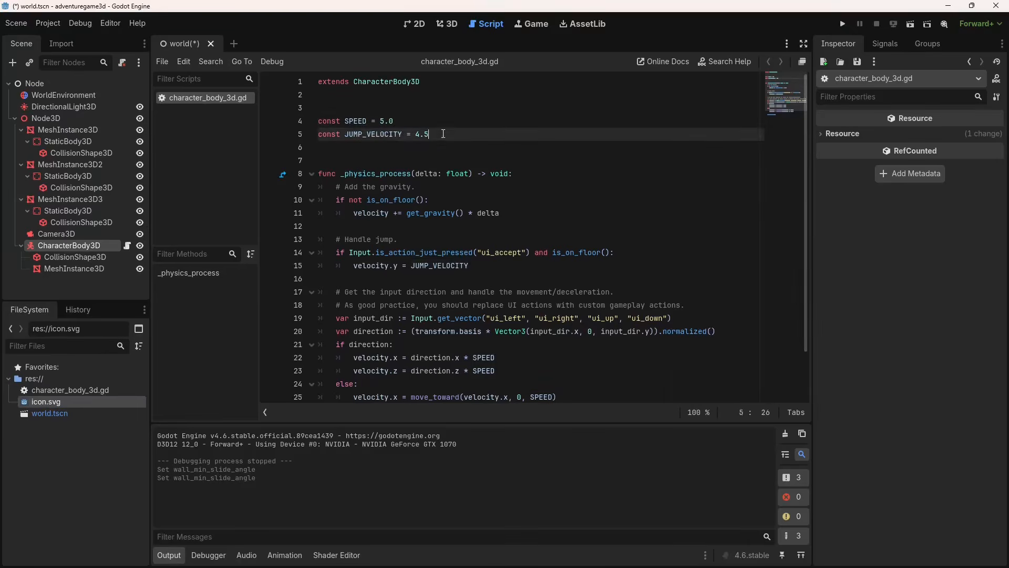
mouse_move(399, 122)
mouse_down()
mouse_move(360, 120)
mouse_move(423, 133)
mouse_move(381, 121)
mouse_move(403, 122)
mouse_up()
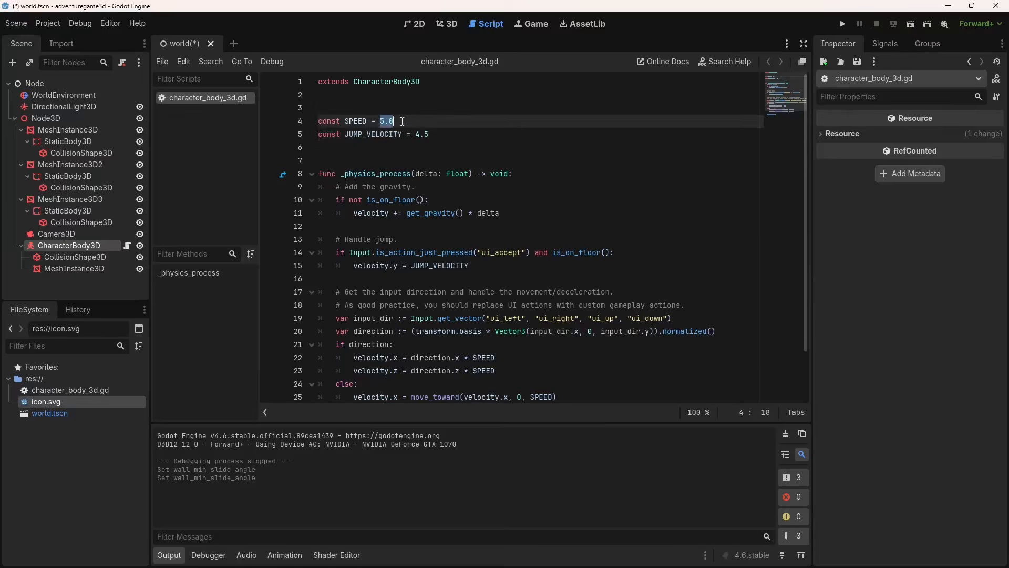
key(ctrl+s)
Return to the 3D view and inspect the camera's placement relative to the capsule player.
click(447, 23)
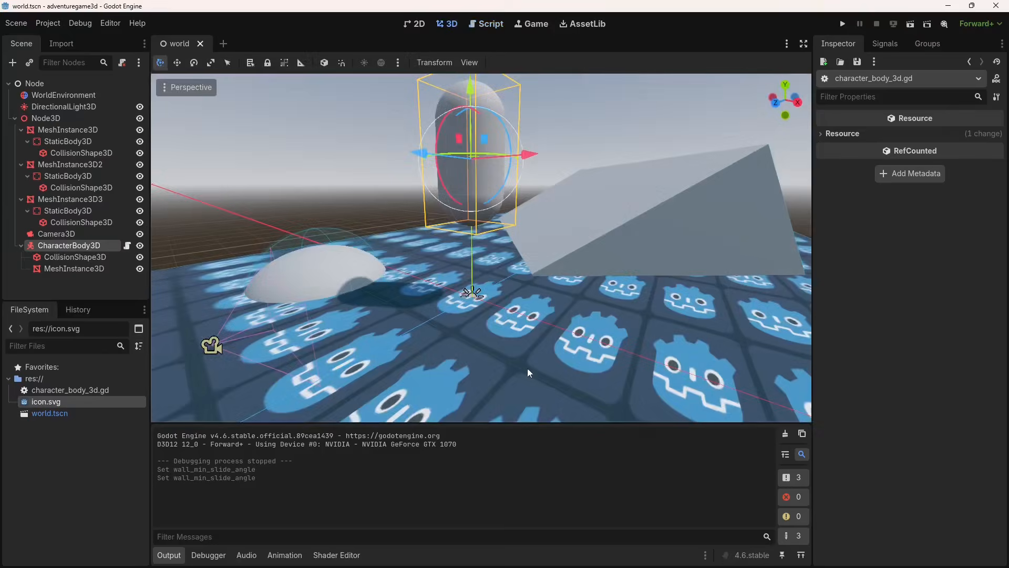
click(527, 368)
click(359, 149)
scroll(460, 272, down, 4)
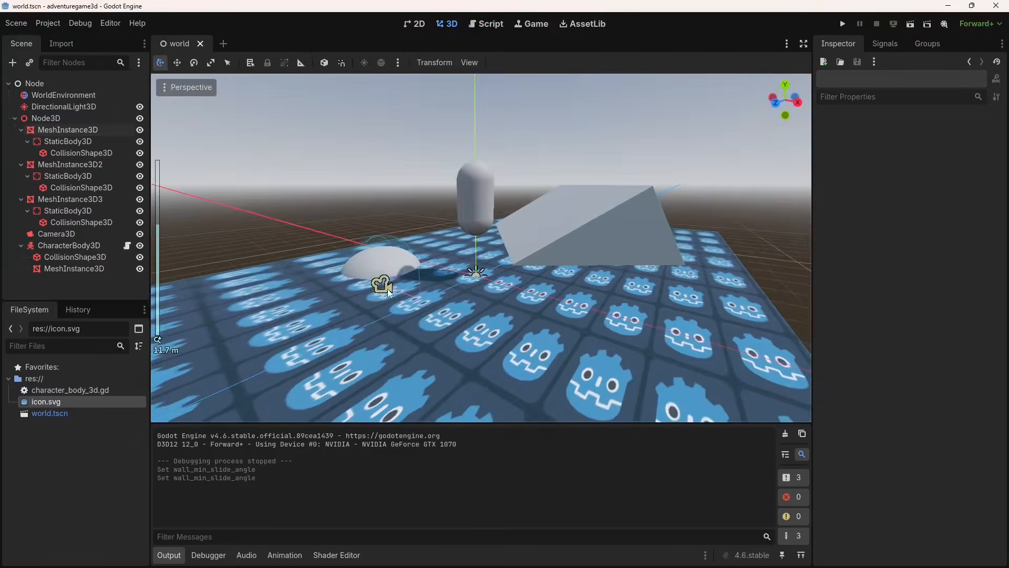
click(382, 285)
click(458, 179)
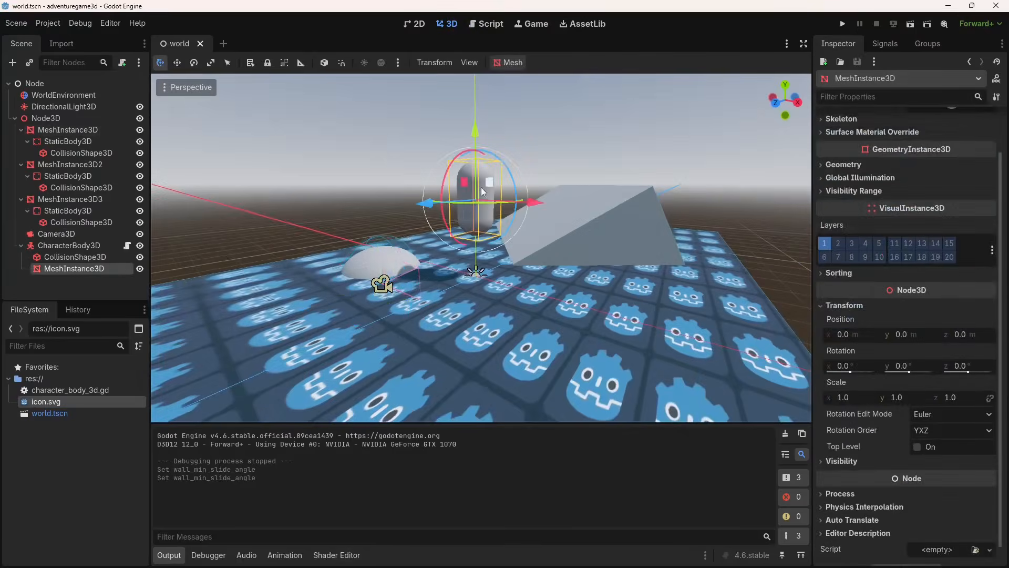
Test-run the project, moving the capsule onto the ramp, beside the dome and toward the fixed camera, and end the run.
click(843, 24)
key(Up)
key(Right)
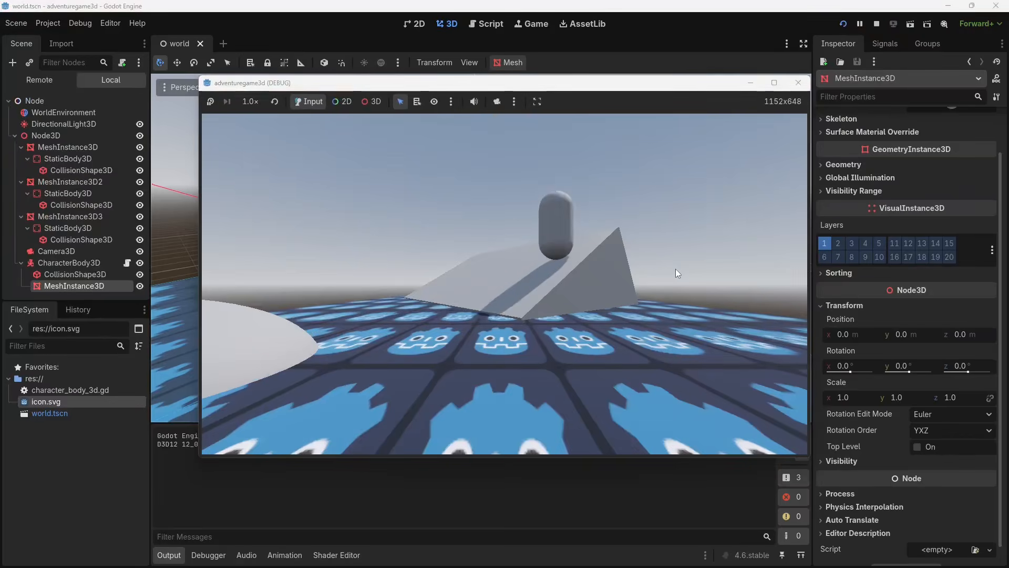
key(Left)
key(Down)
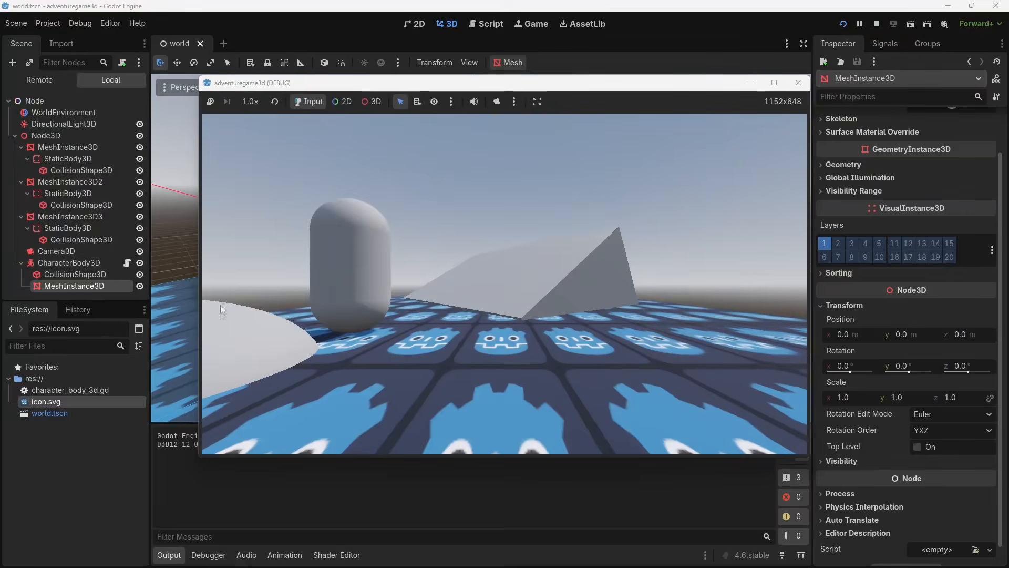
key(Right)
key(Down)
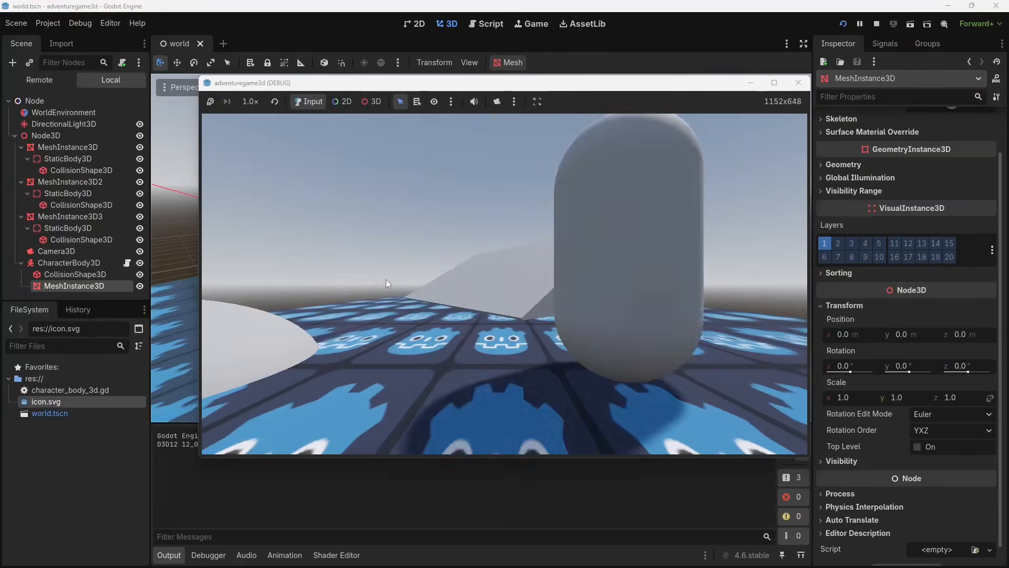
key(Up)
key(F8)
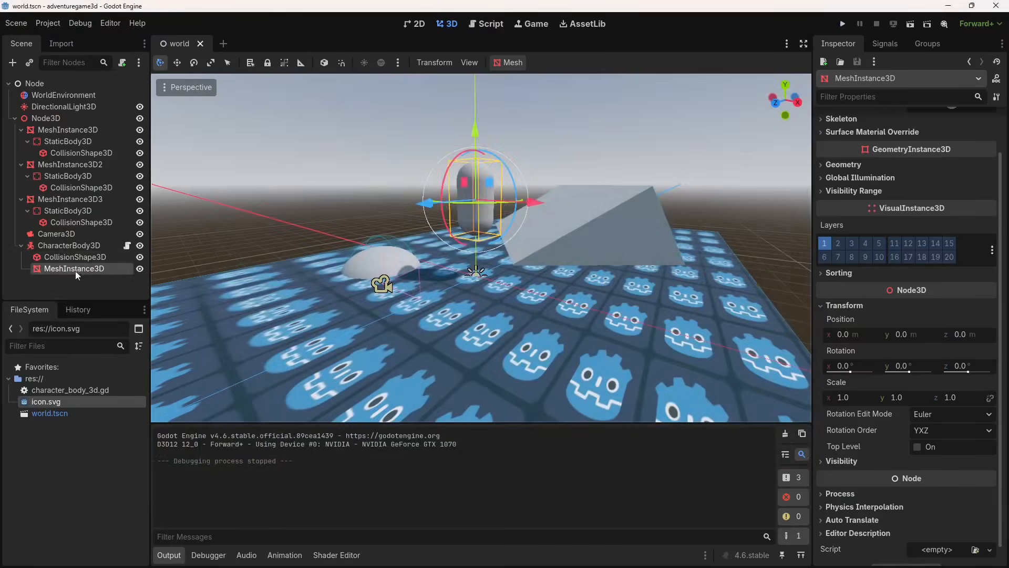
Try moving CharacterBody3D along its X axis toward the ramp and undo the move.
click(74, 246)
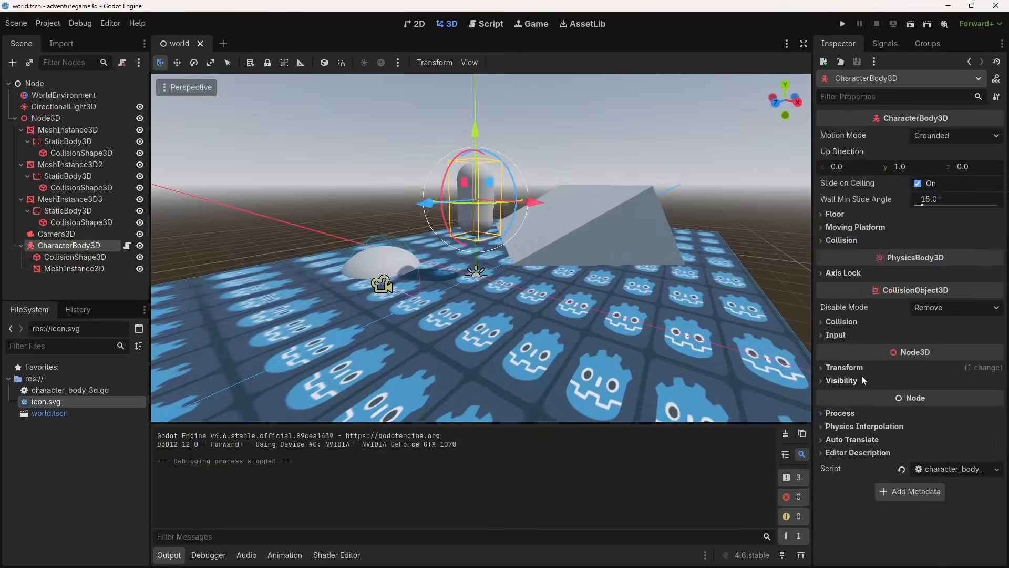
drag(534, 202, 576, 205)
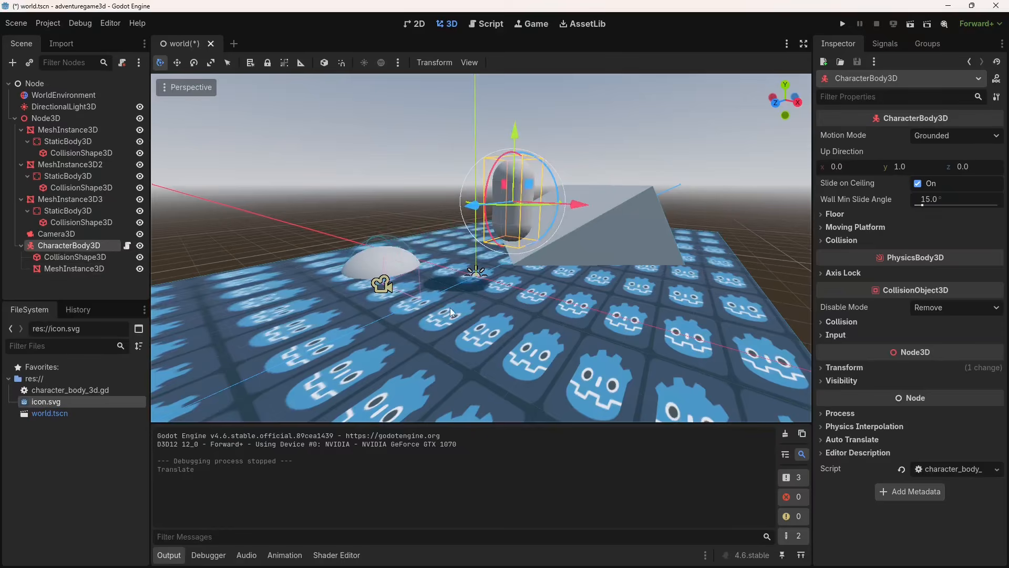
key(ctrl+z)
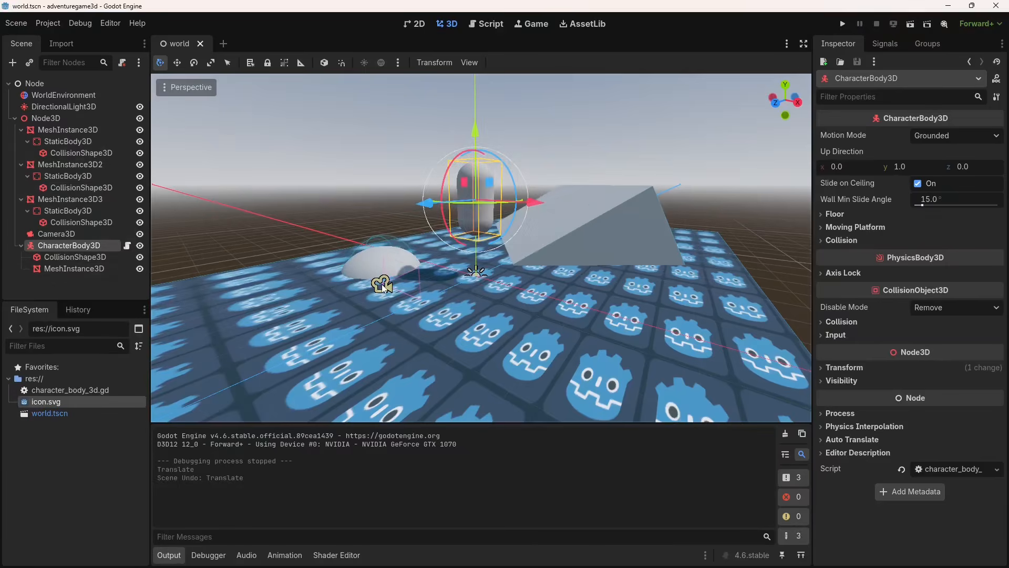
Make Camera3D a child of CharacterBody3D and start a test run of the project.
drag(66, 234, 82, 246)
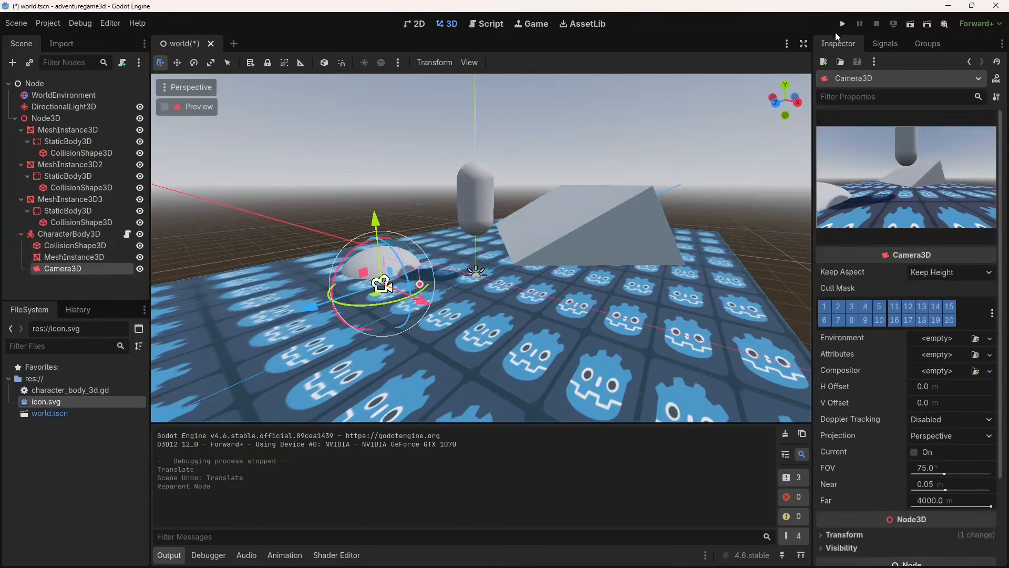
click(843, 24)
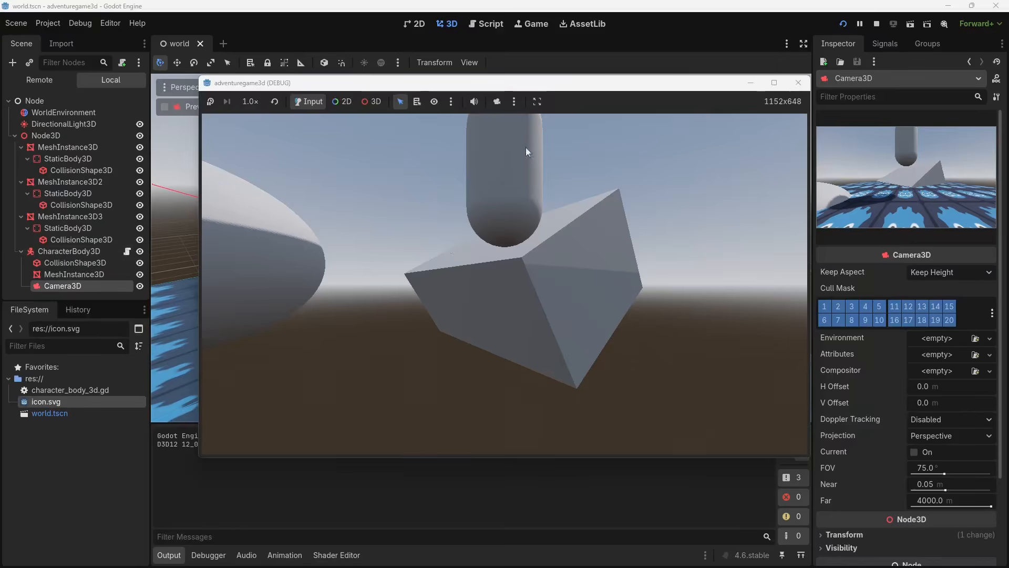
Show Camera3D's Transform properties in the editor while the project keeps running.
click(487, 11)
scroll(969, 366, down, 3)
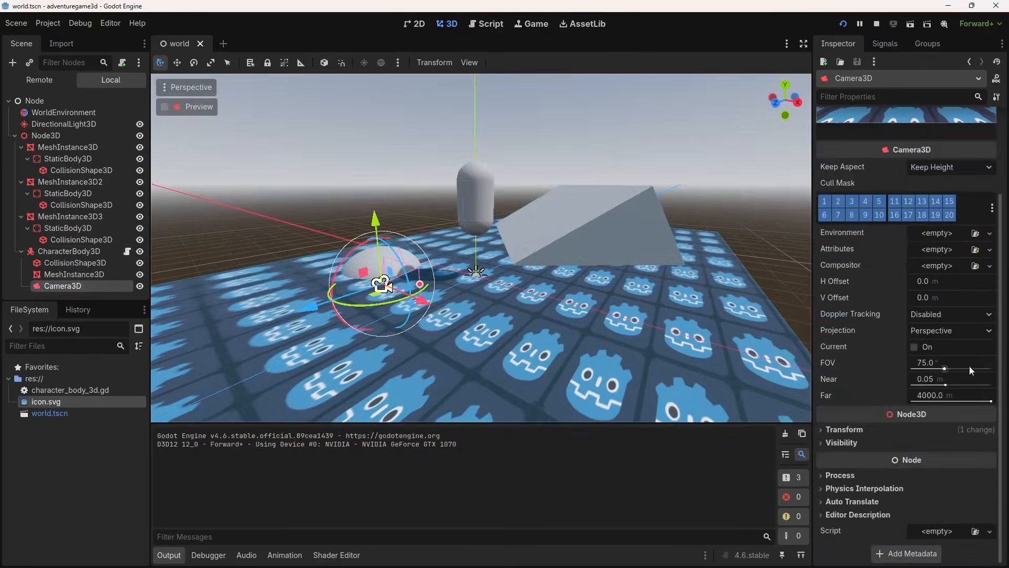
click(868, 430)
scroll(856, 409, down, 2)
scroll(856, 409, down, 1)
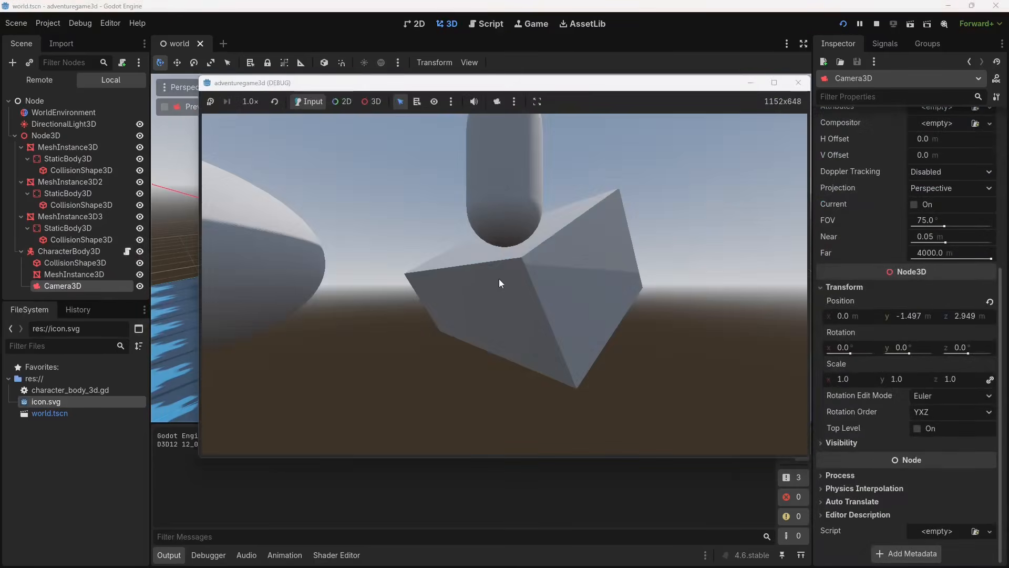
Walk and jump the capsule around the ramp in the running game to check that the camera follows it.
key(Down)
key(Right)
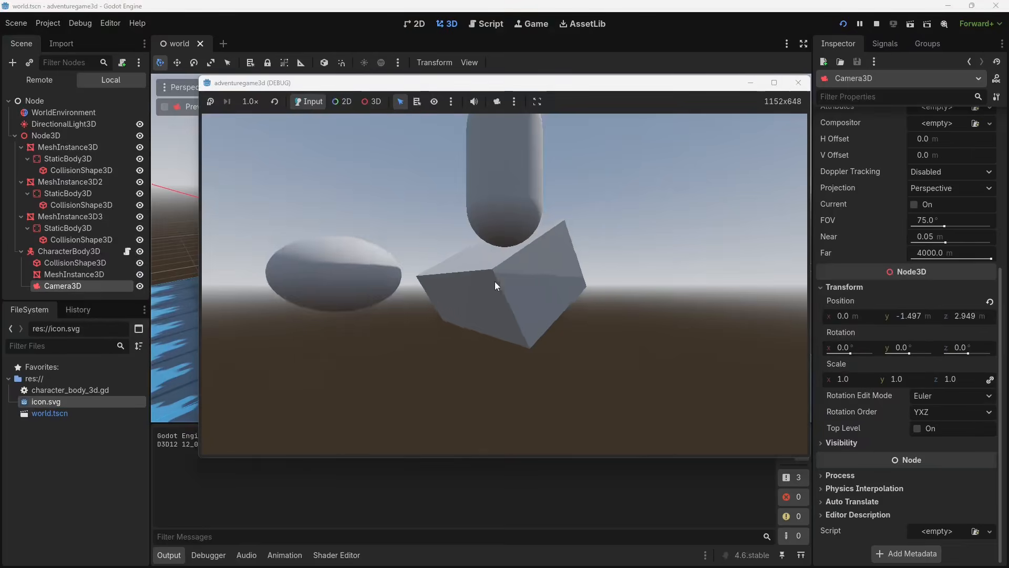
key(Left)
key(Up)
key(space)
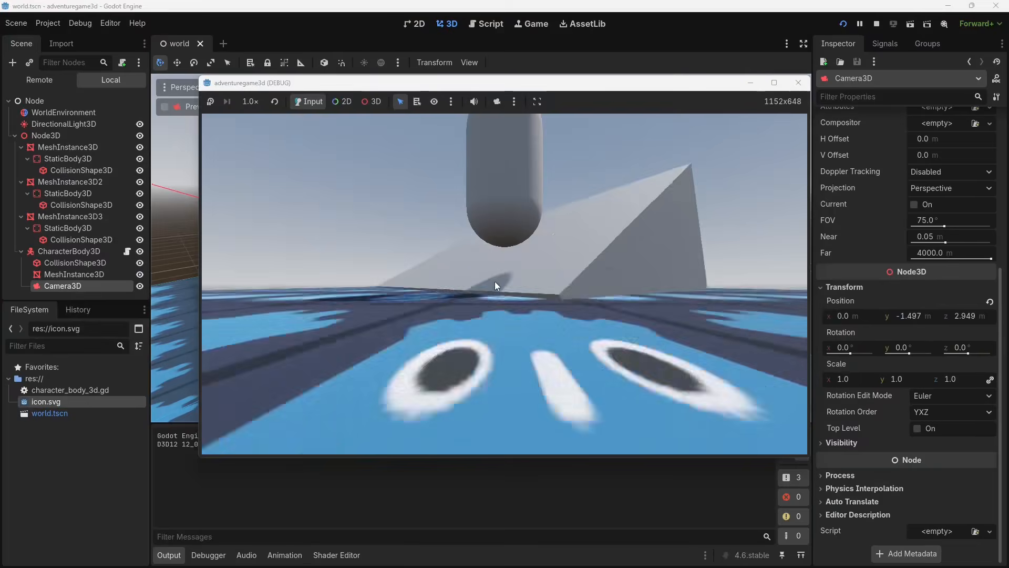
key(Down)
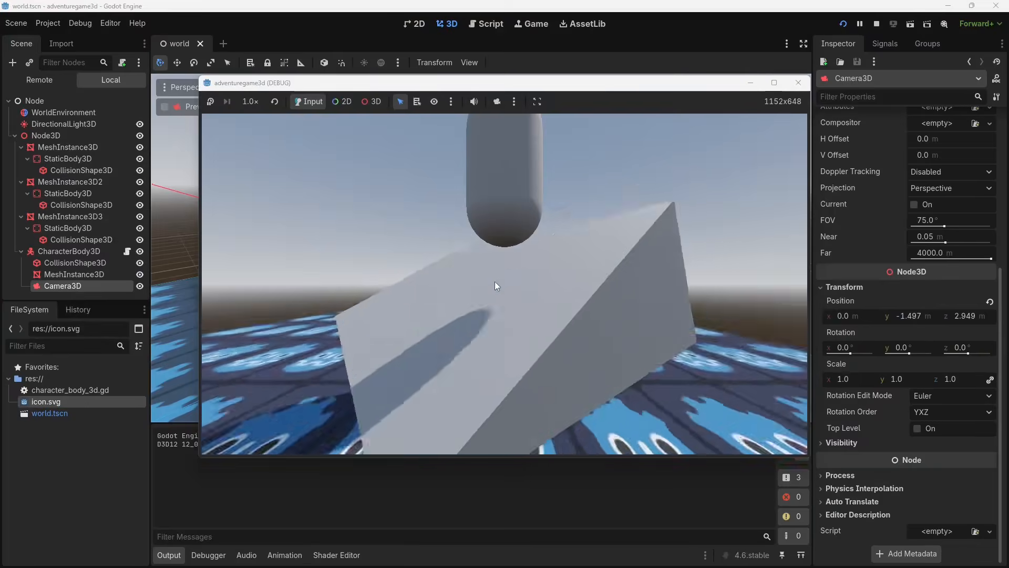
key(Down)
key(Up)
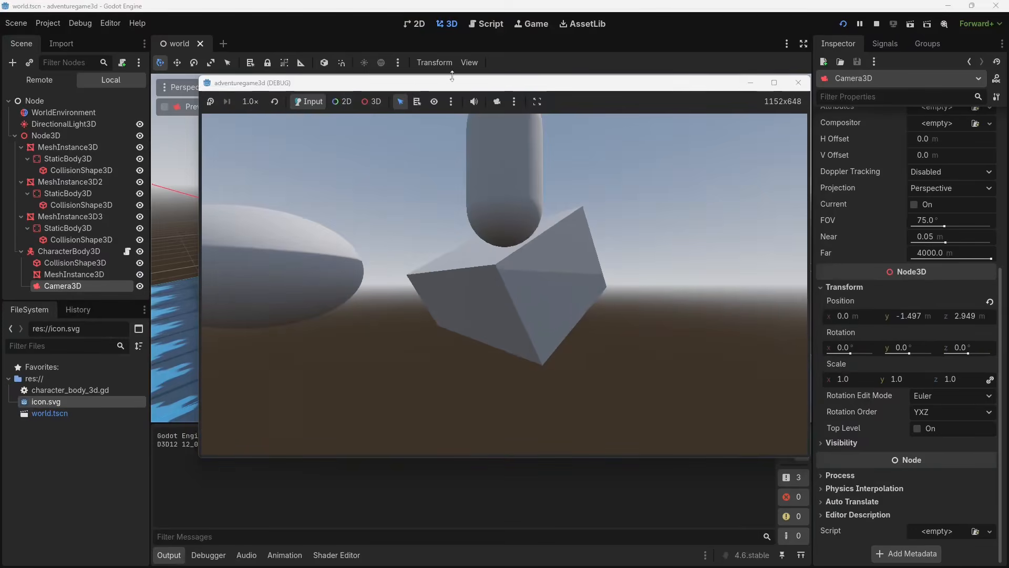
Move the running game window aside and compare its view with the placement of CharacterBody3D and Camera3D in the scene.
drag(446, 84, 573, 119)
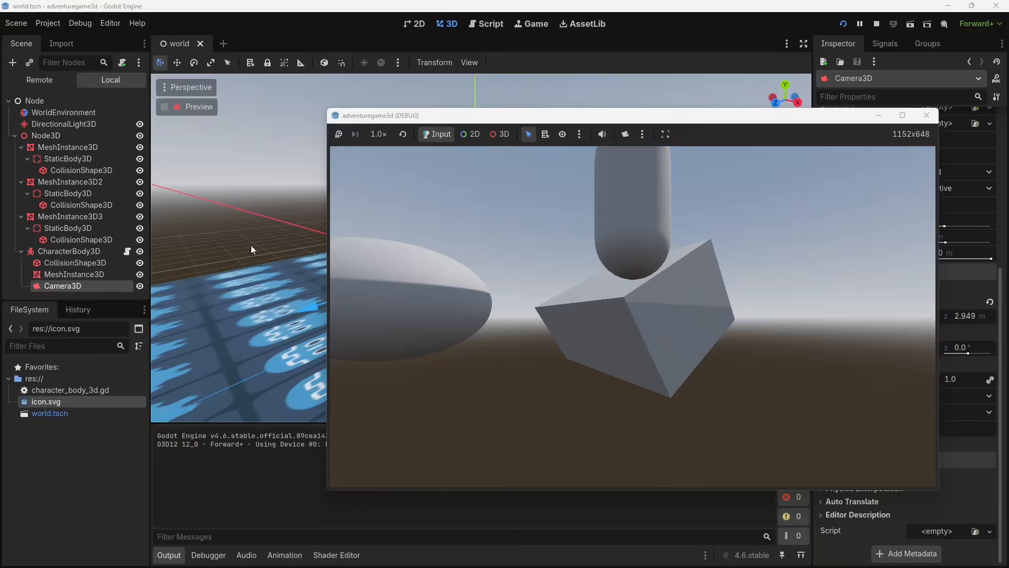
click(96, 290)
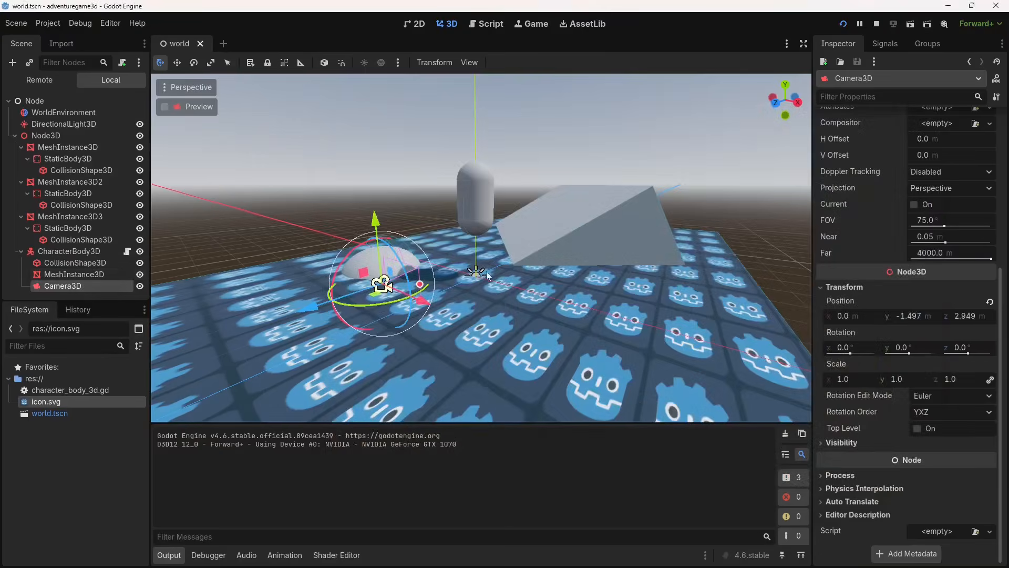
key(alt+Tab)
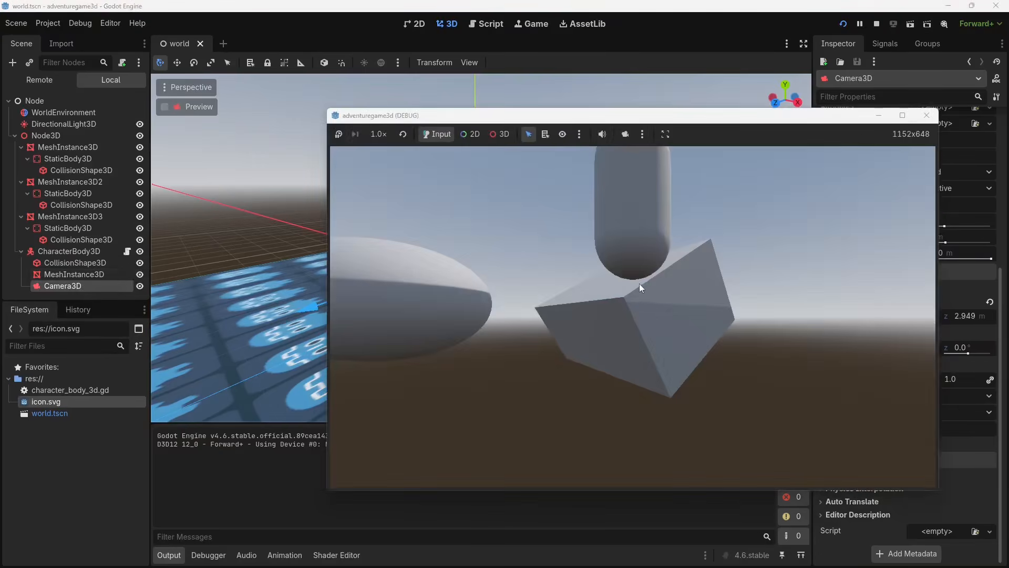
key(alt+Tab)
click(79, 253)
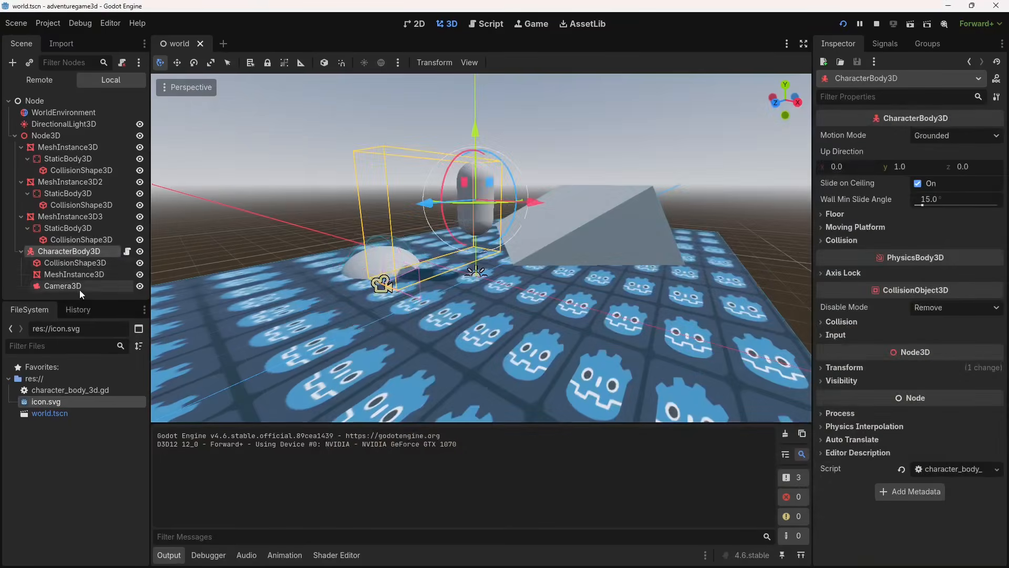
click(94, 284)
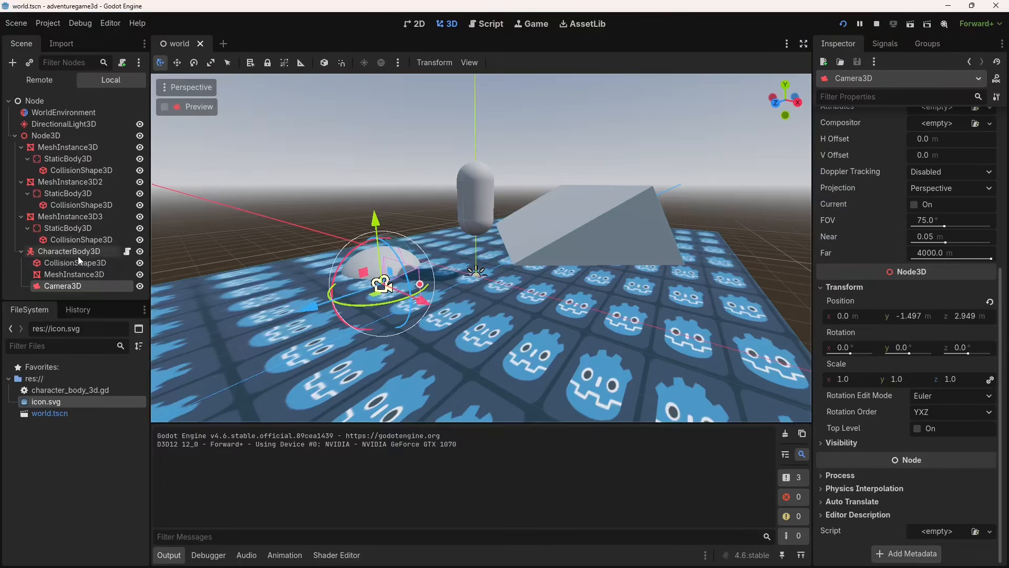
Raise Camera3D's Y position to about 0.633 m relative to the player, checking the framing in the running game.
mouse_move(897, 320)
mouse_down()
mouse_move(959, 319)
mouse_move(897, 318)
mouse_up()
key(F5)
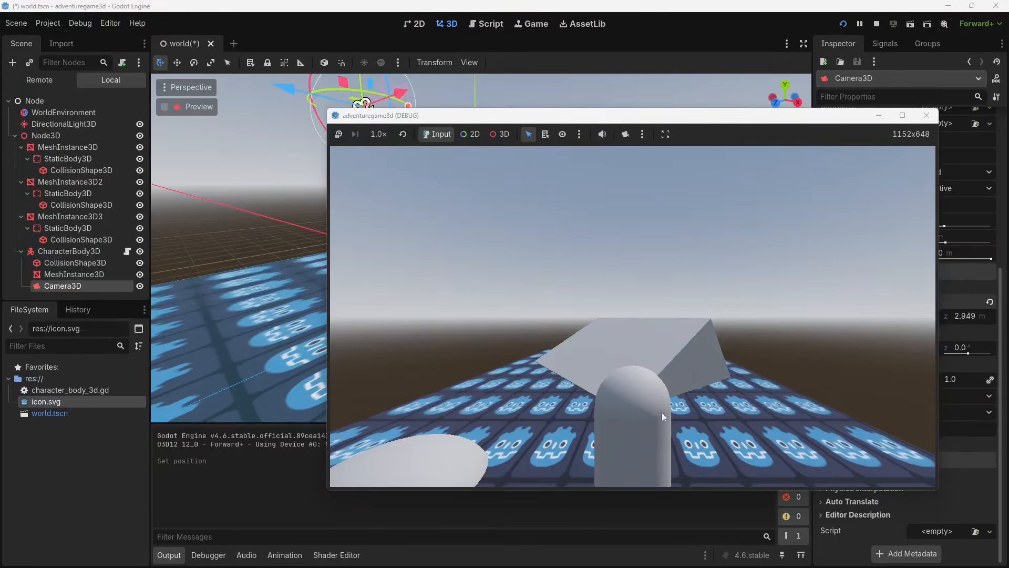
key(alt+Tab)
drag(905, 316, 864, 317)
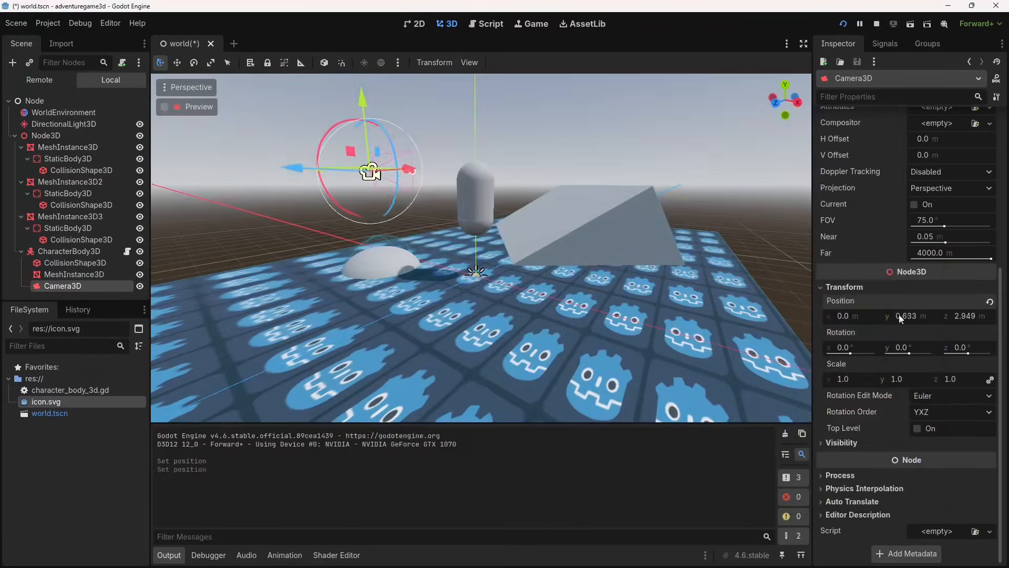
Walk the capsule in all directions in the running game to check the view from the raised camera.
key(alt+Tab)
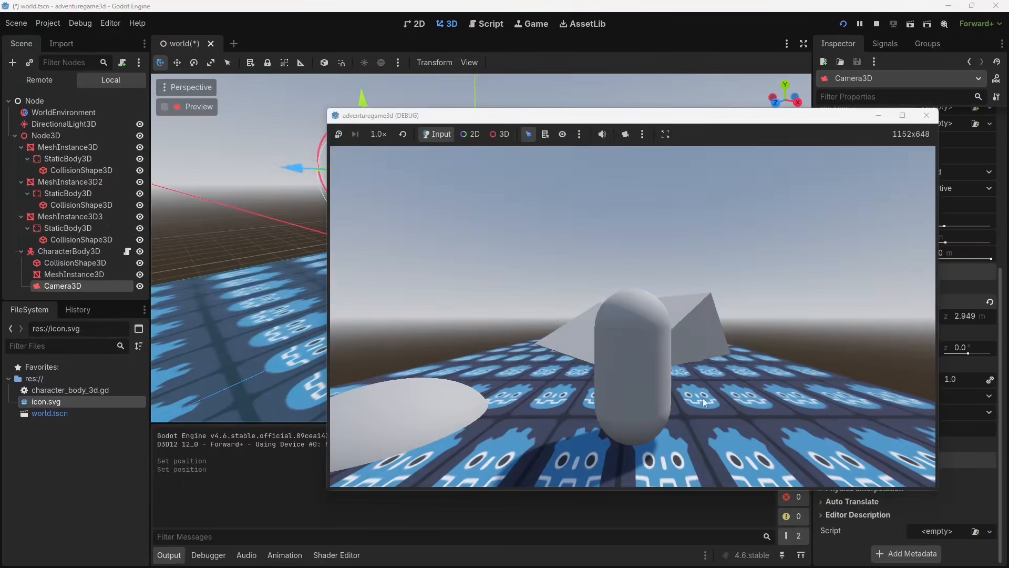
key(Left)
key(Right)
key(Up)
key(Down)
key(Up)
Rotate Camera3D slightly about its X axis so it tilts down toward the player, and return to the running game.
key(alt+Tab)
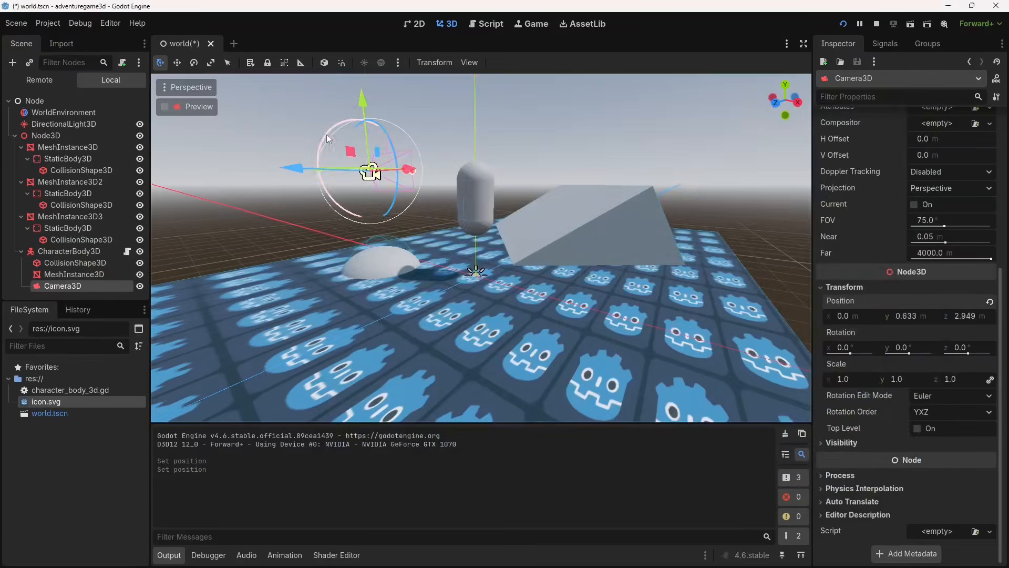
drag(324, 134, 329, 129)
key(alt+Tab)
Walk the capsule around the floor near the dome and ramp to examine the tilted camera's framing.
key(Up)
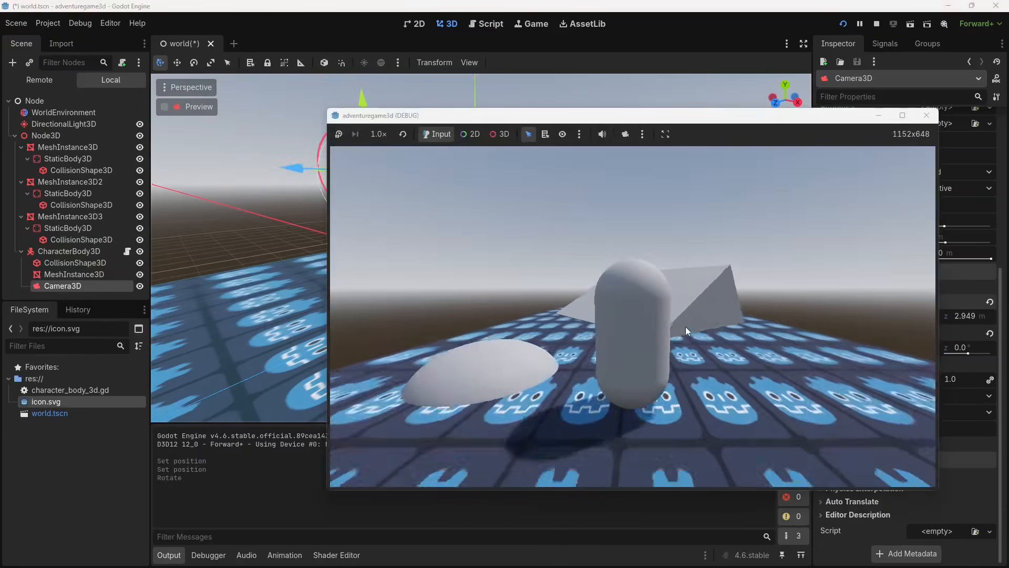
key(Up)
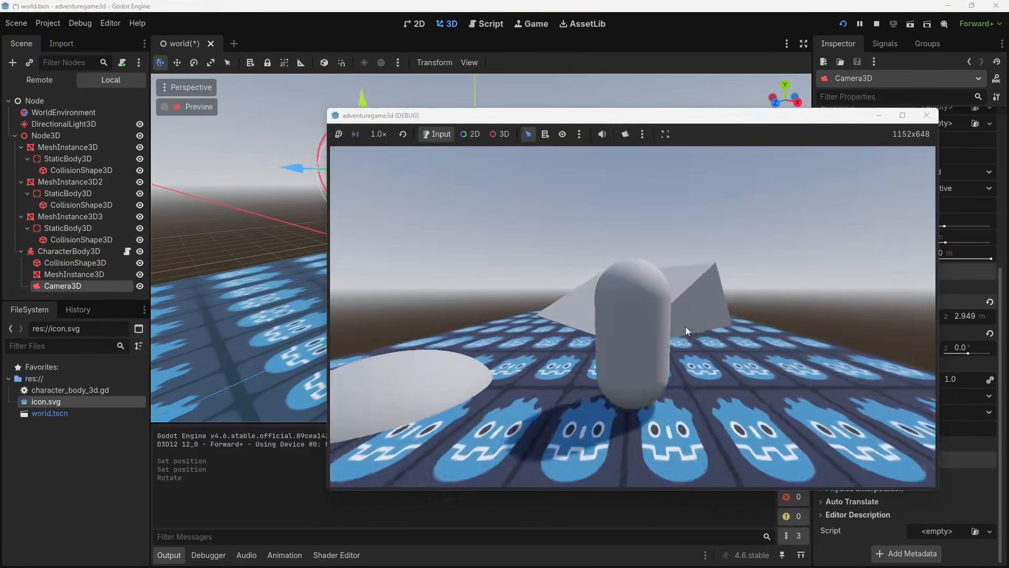
key(Right)
key(Left)
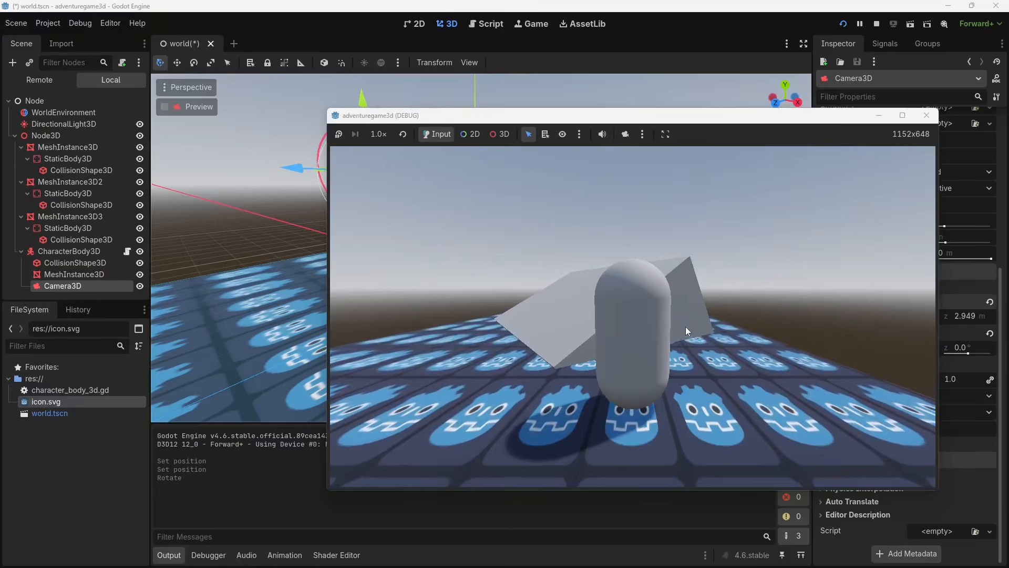
key(Left)
key(Right)
key(Down)
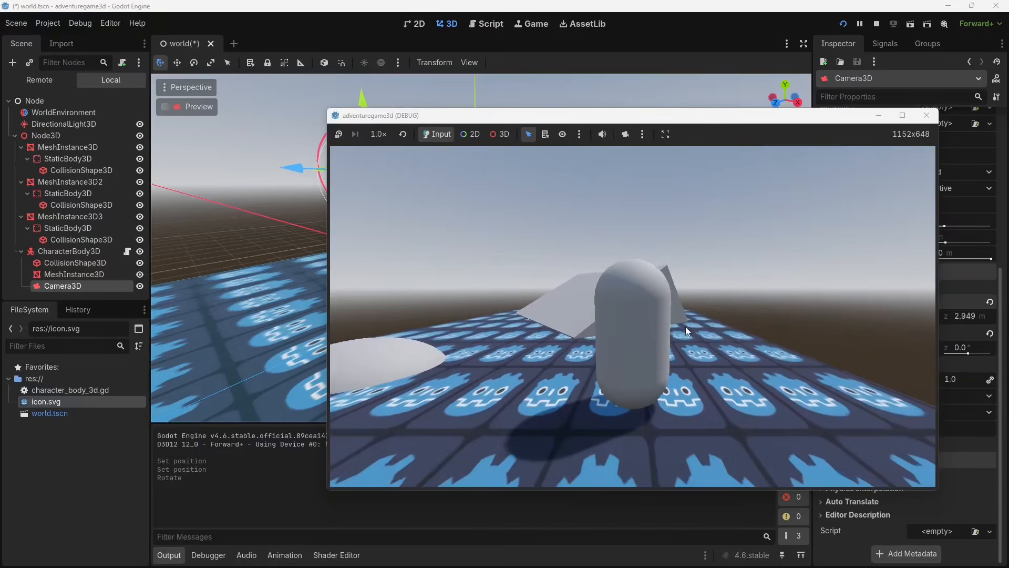
key(Left)
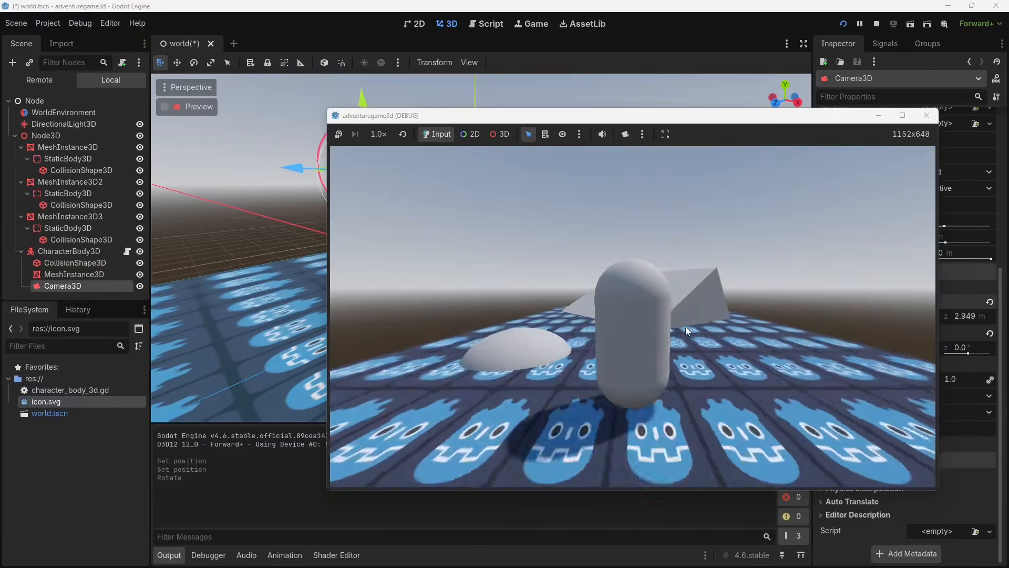
key(Right)
key(Down)
key(Left)
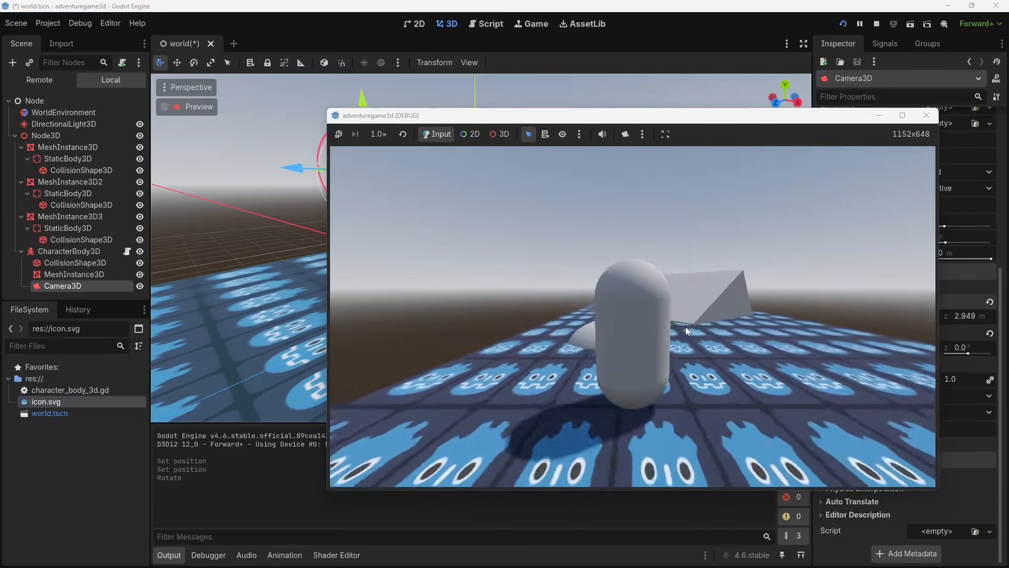
Move and jump the capsule onto the ramp and back down to the floor to check the camera view at height.
key(Up)
key(Left)
key(Up)
key(space)
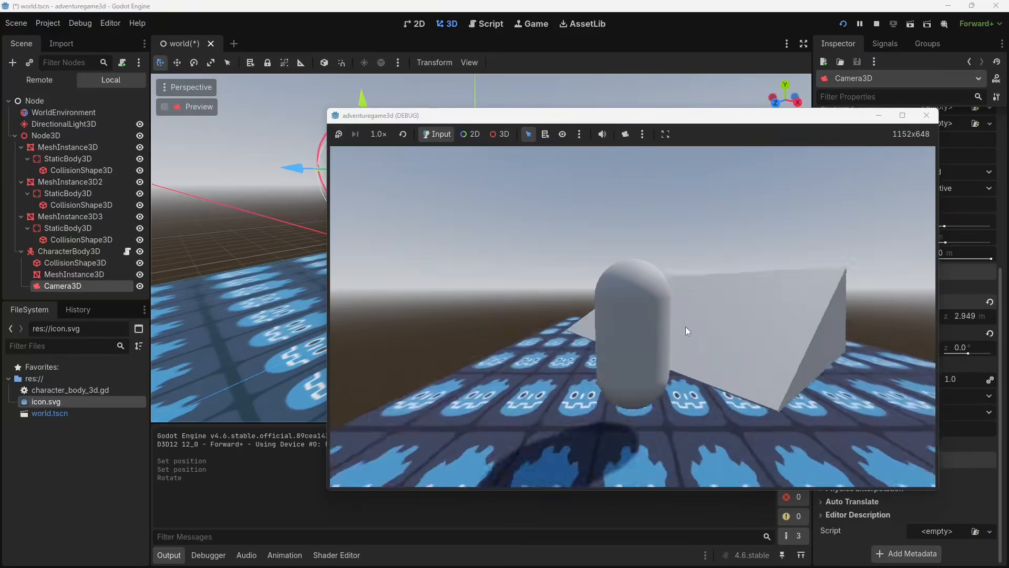
key(Right)
key(Left)
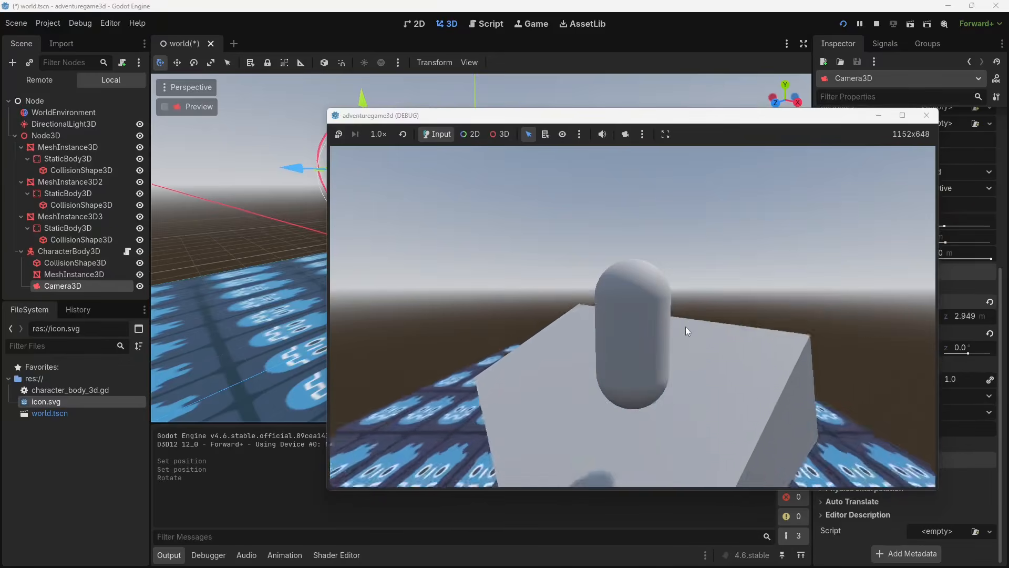
key(Down)
key(Down)
key(Right)
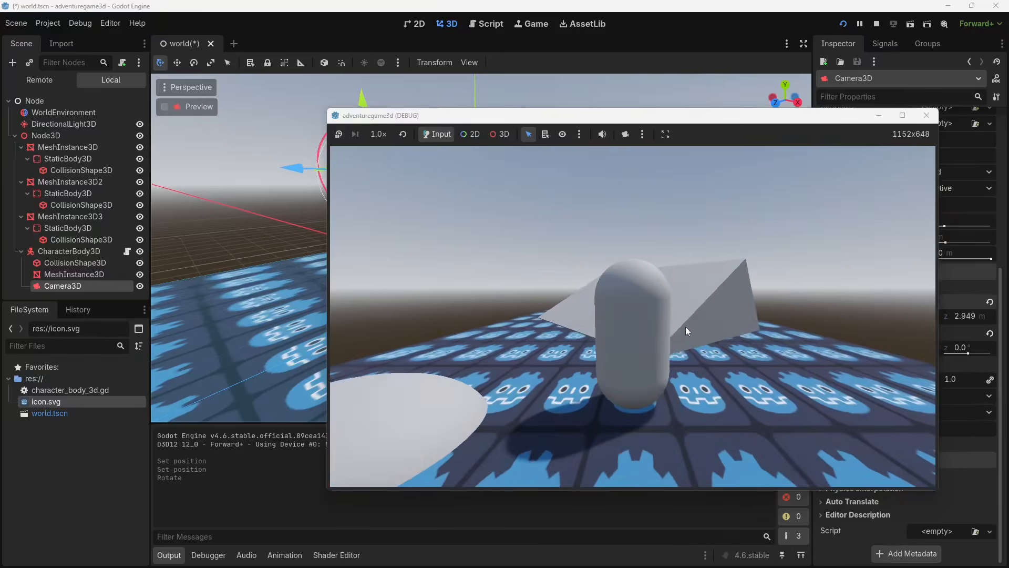